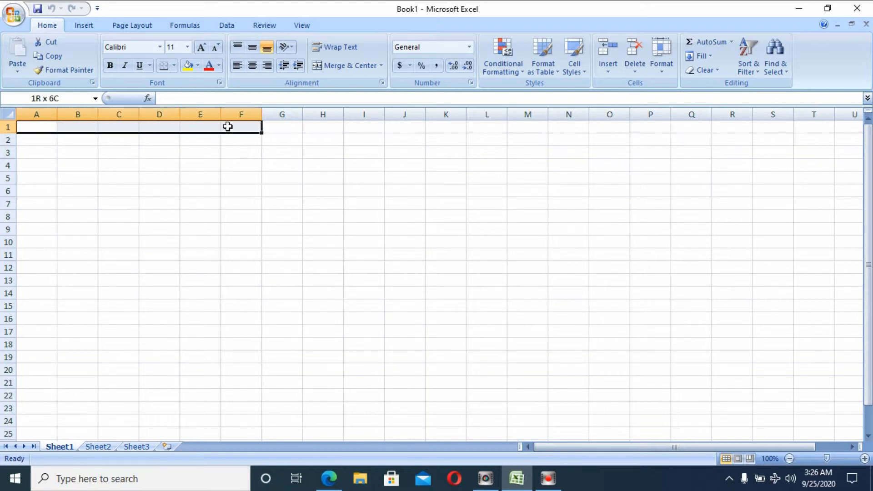
Enter the headers NO RUANG, NAMA SISWA and NIS in cells A3 to C3.
left_click_drag(228, 127, 227, 127)
left_click(49, 141)
left_click(52, 150)
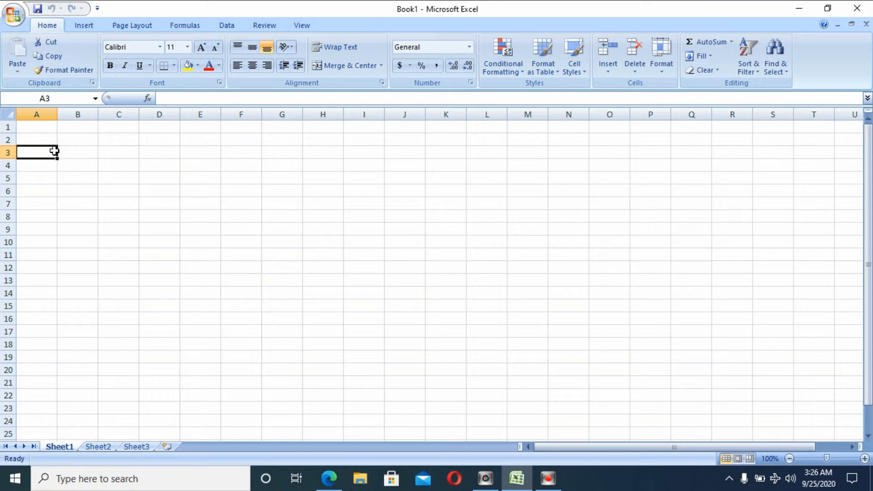
type("NO")
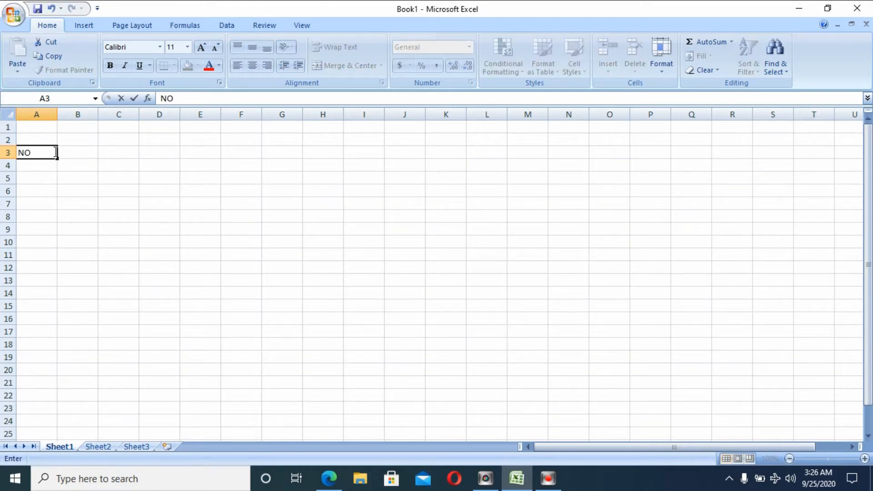
type(" RUANG")
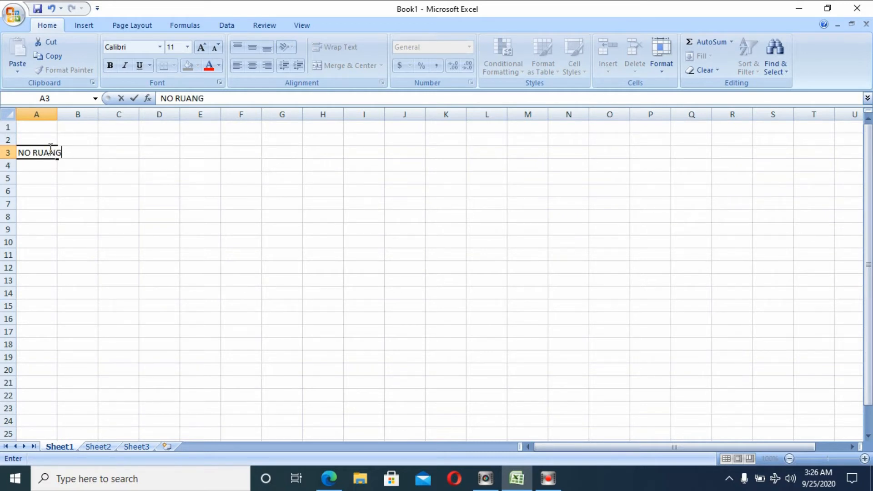
left_click(102, 165)
left_click(77, 151)
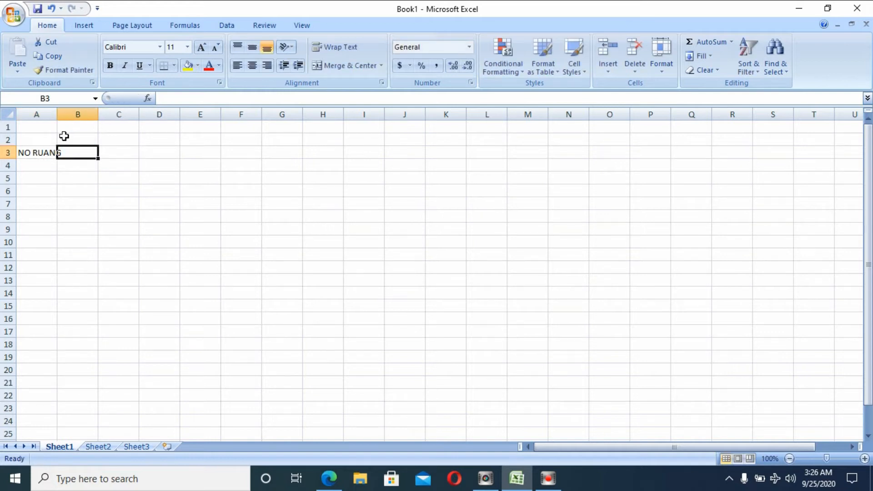
type("NA")
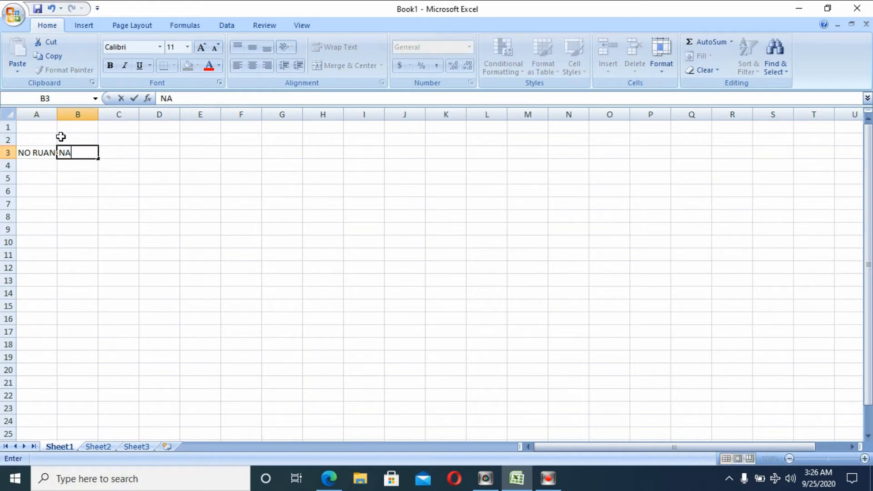
type("MA SISWA")
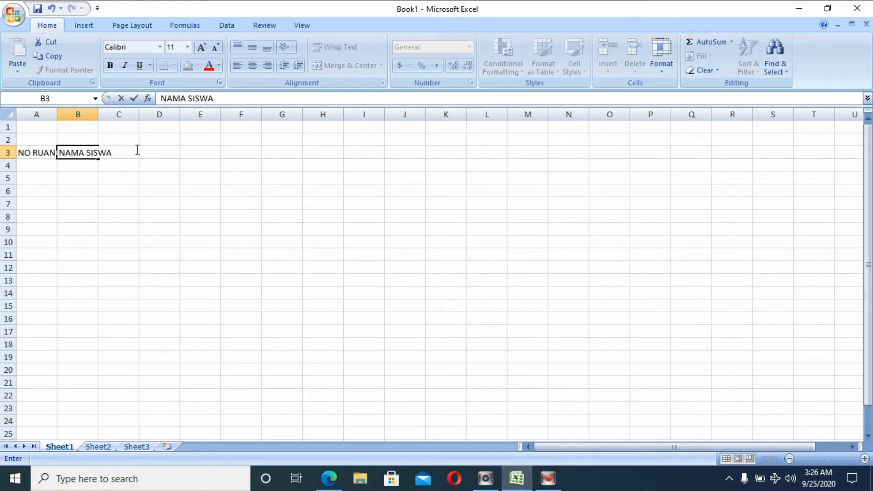
left_click(129, 168)
left_click(120, 150)
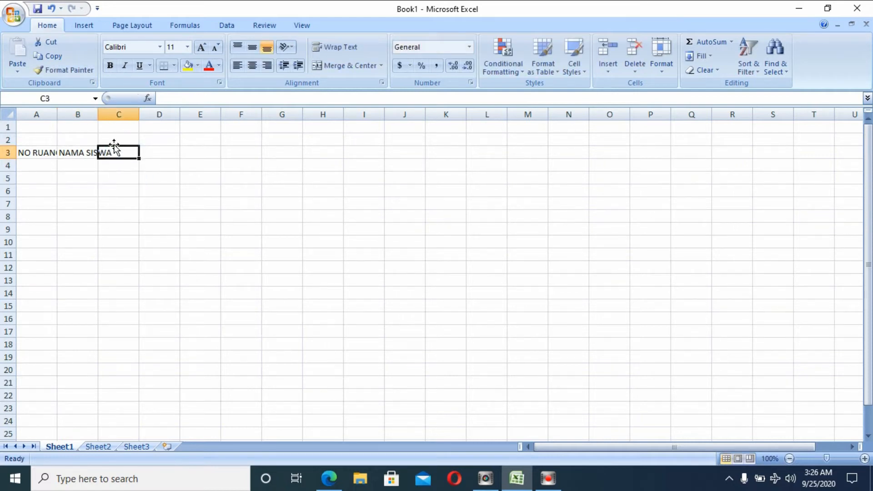
type("NI")
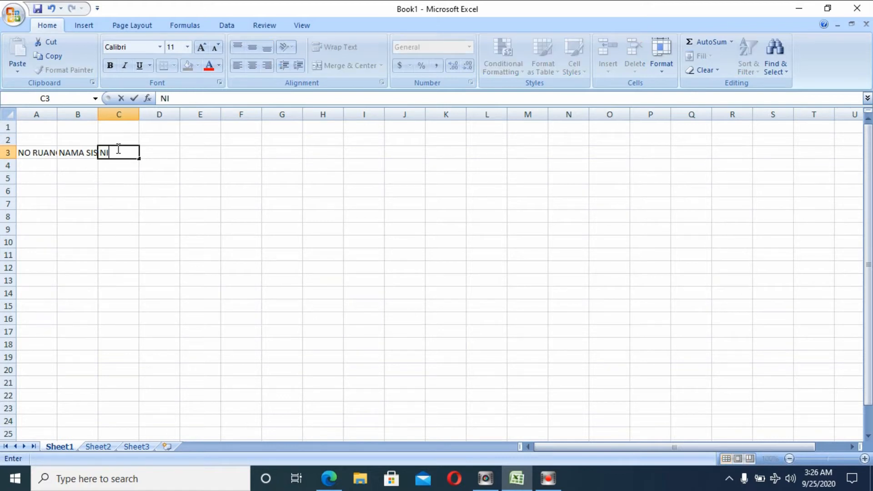
type("S")
left_click(171, 150)
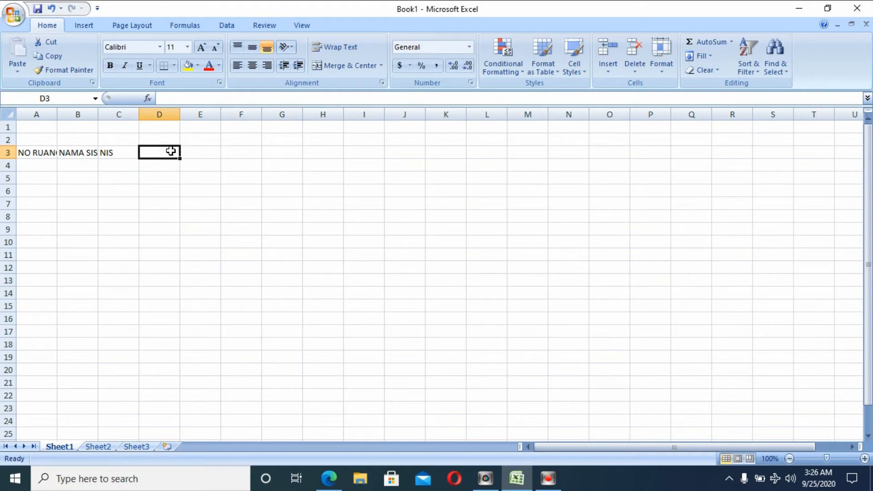
Add the headers NAMA RUANG, NAMA PENGAWAS and NILAI UJIAN in D3 to F3.
type("NAMA")
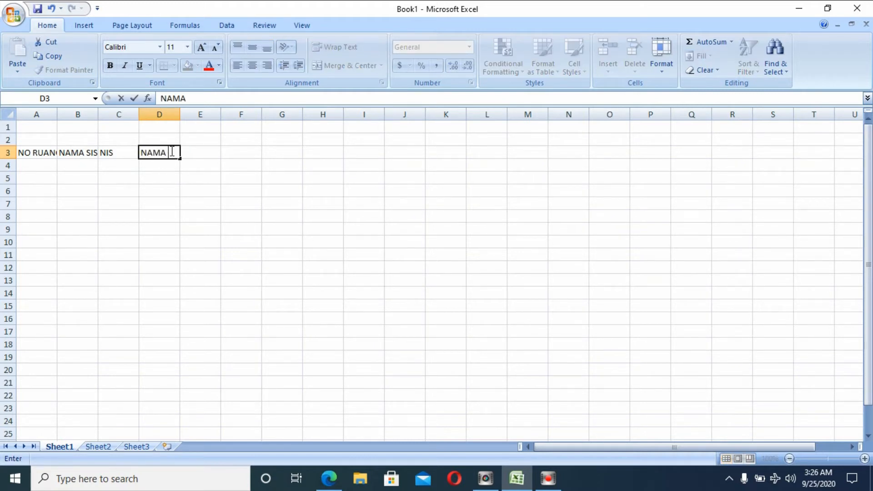
type(" RUANG")
left_click(226, 167)
left_click(211, 155)
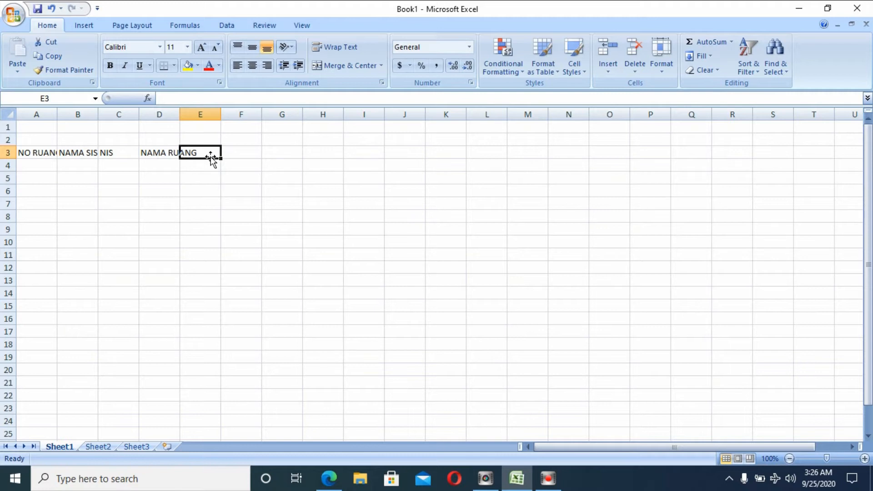
type("NAMA ")
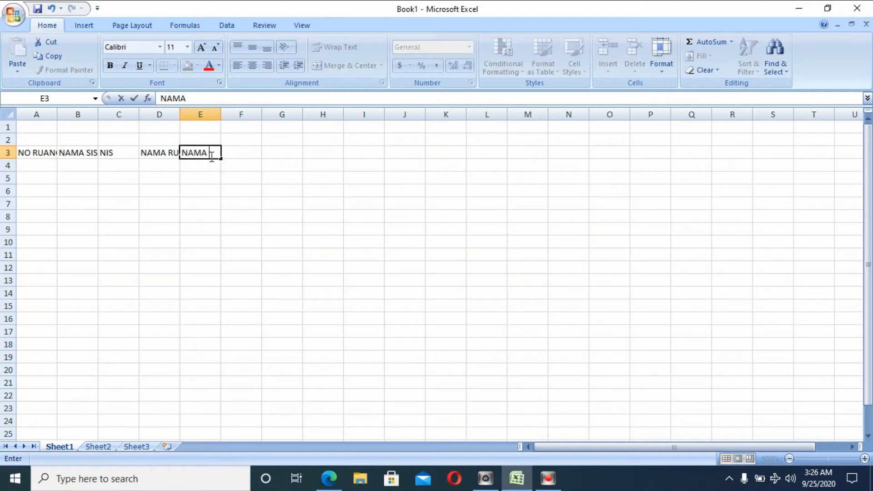
type("PENGAWAS")
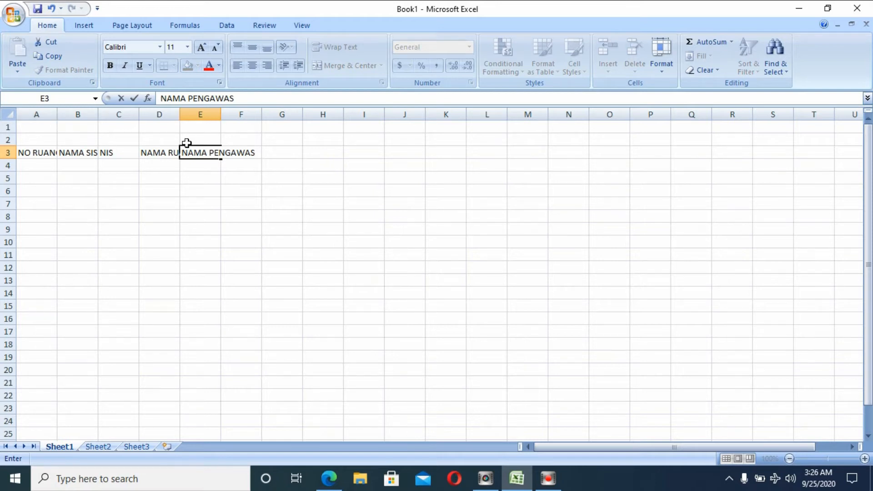
left_click(243, 153)
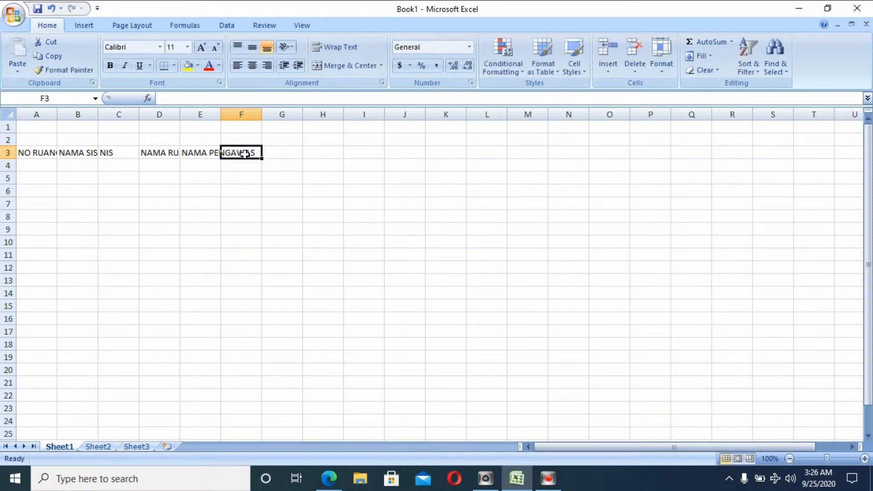
type("NILAI UJIAN")
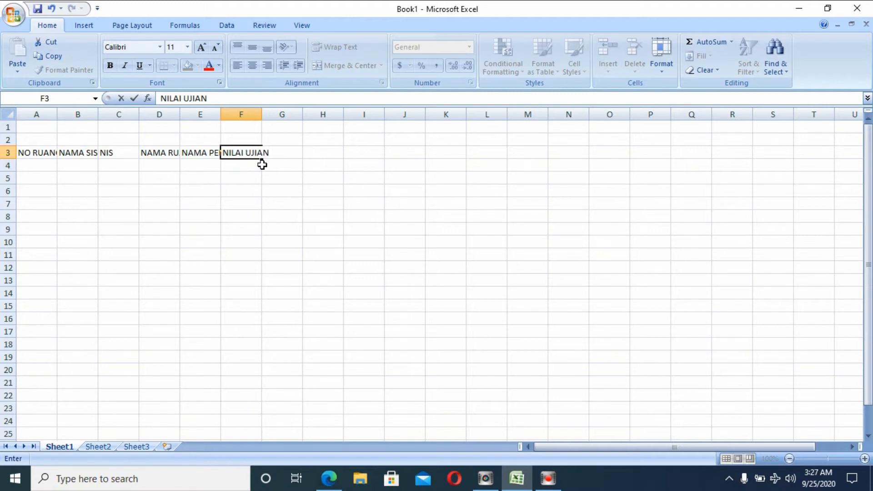
left_click(289, 187)
Narrow column A and apply Wrap Text to each header cell A3 through F3.
left_click_drag(59, 111, 49, 111)
left_click(39, 151)
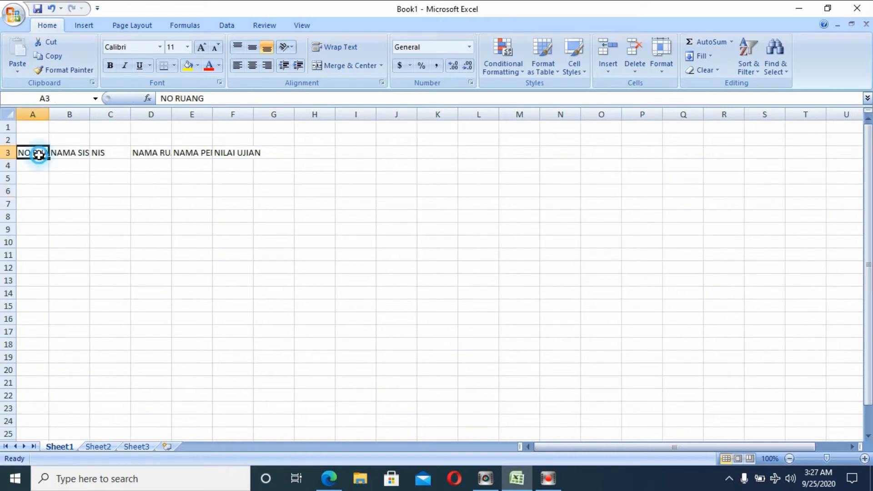
left_click(336, 48)
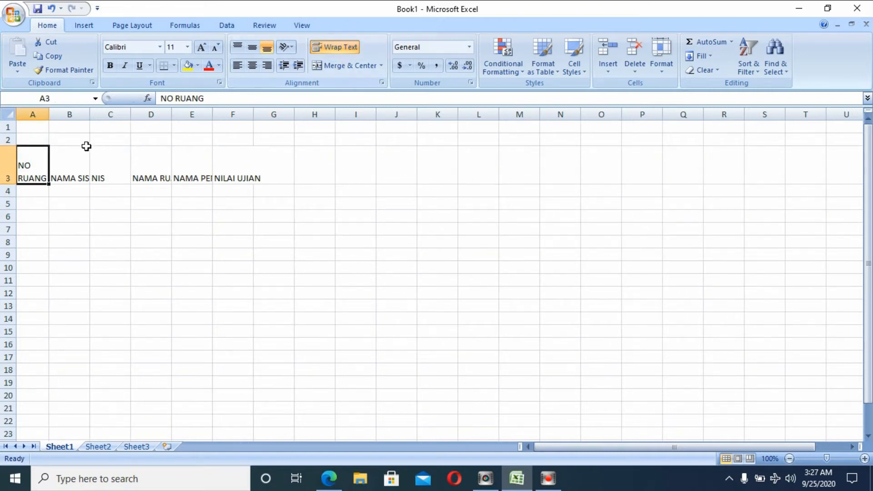
left_click(60, 162)
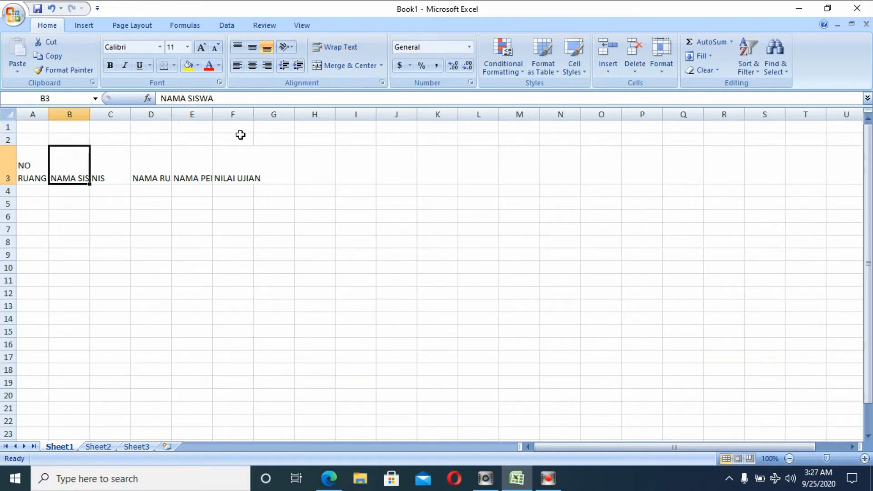
left_click(336, 47)
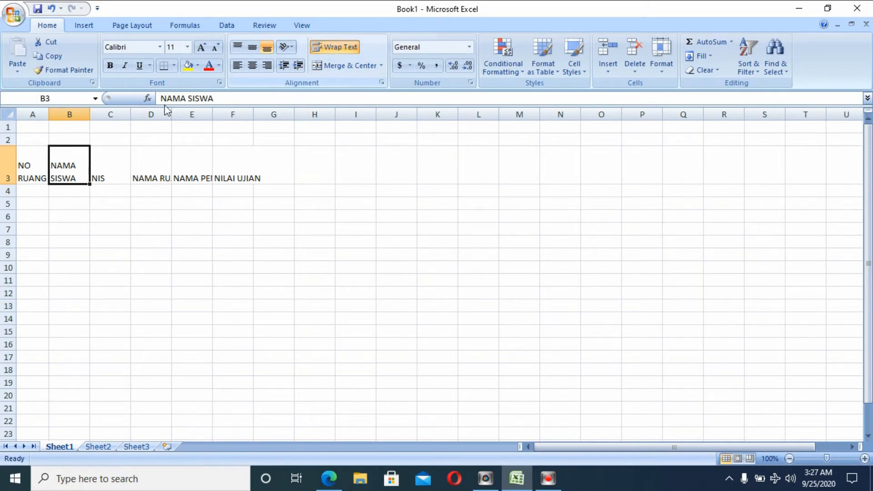
left_click(105, 172)
left_click(331, 51)
left_click(159, 164)
left_click(341, 48)
left_click(201, 161)
left_click(336, 47)
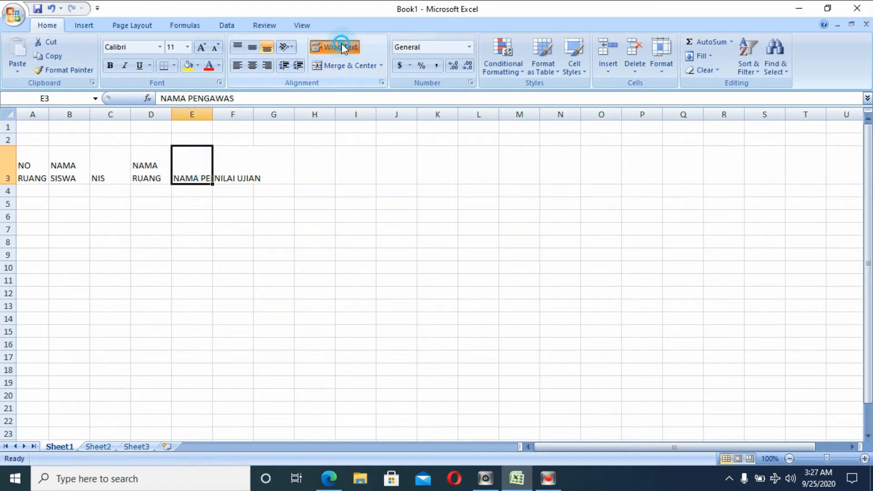
left_click(233, 170)
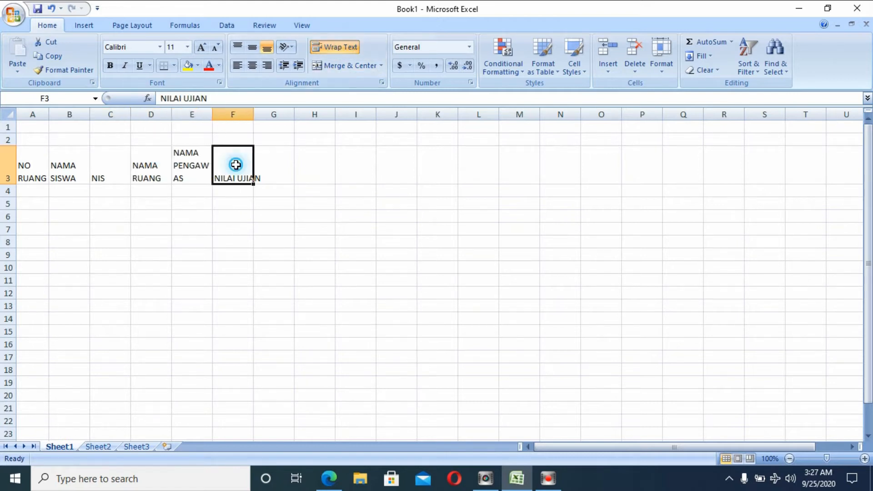
left_click(338, 49)
Widen column E and centre the A3:F3 headers horizontally and vertically.
left_click(200, 159)
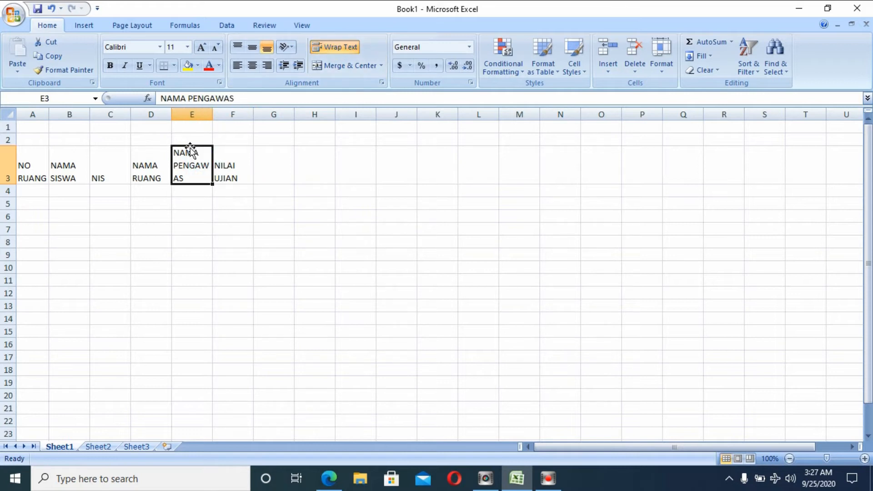
left_click_drag(212, 114, 220, 111)
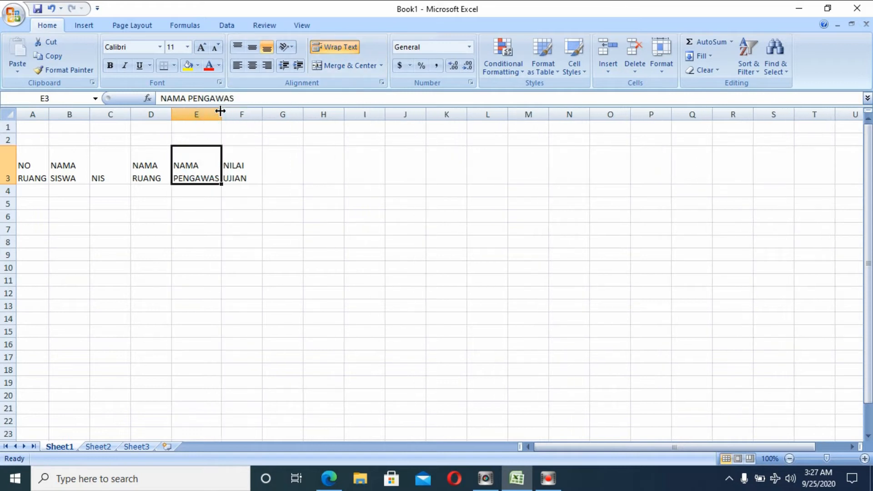
left_click_drag(47, 167, 232, 165)
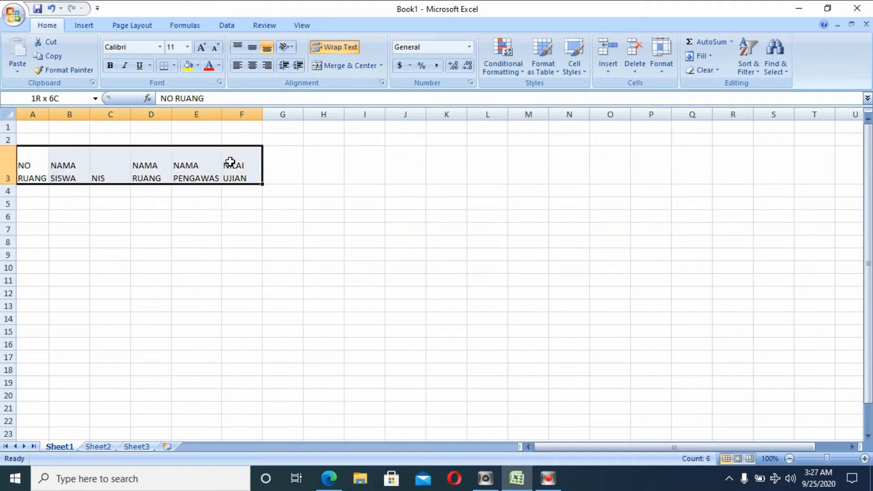
left_click(252, 47)
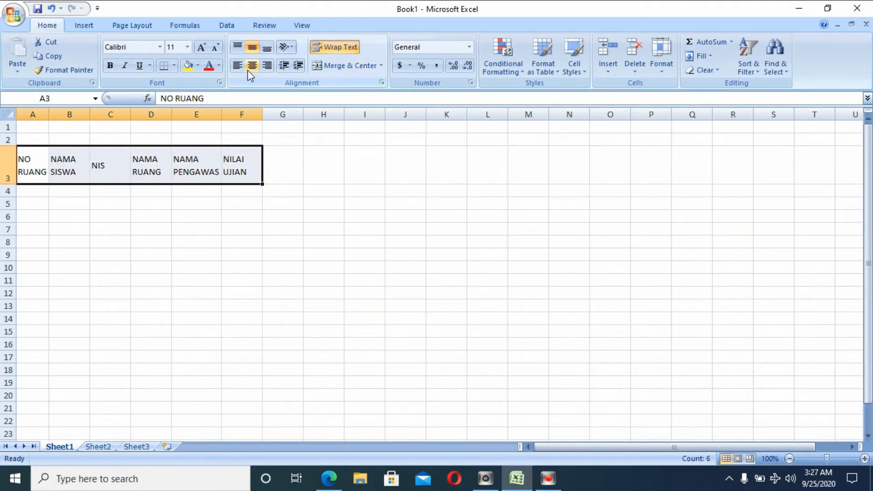
left_click(252, 65)
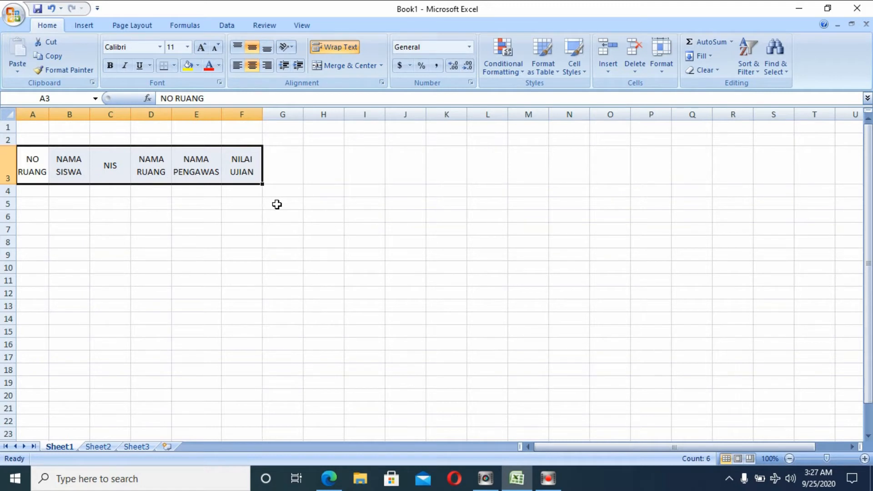
left_click(31, 189)
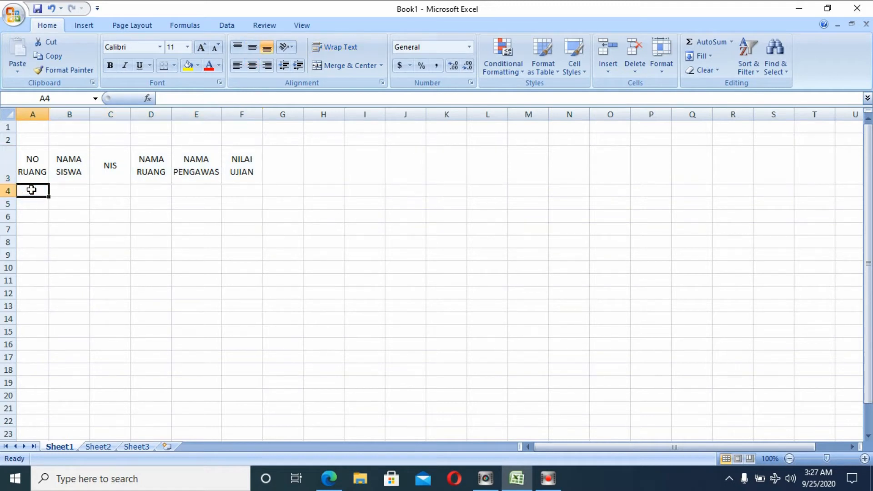
Enter the room numbers I, II, III and IV in cells A4 to A7.
type("1")
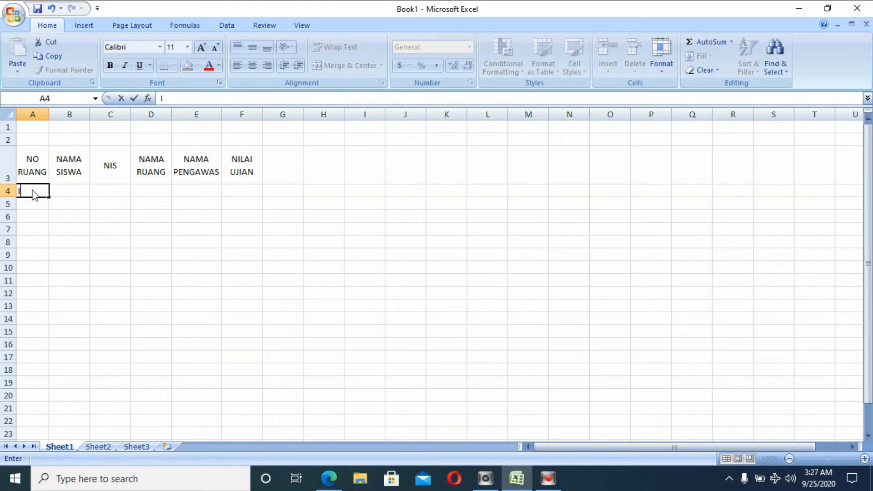
left_click(36, 202)
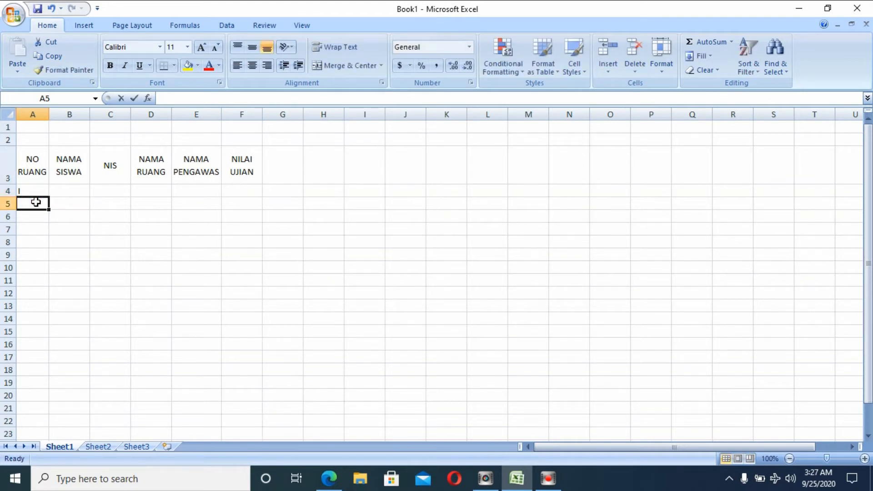
type("II")
left_click(37, 212)
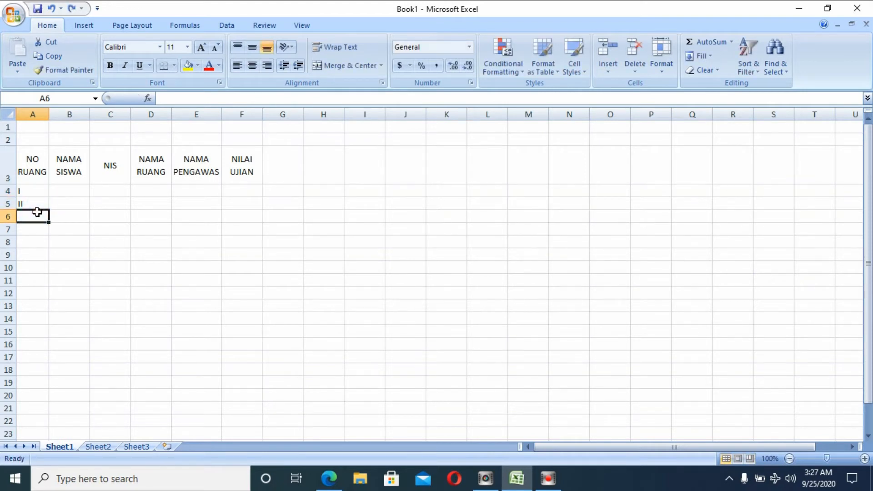
type("III")
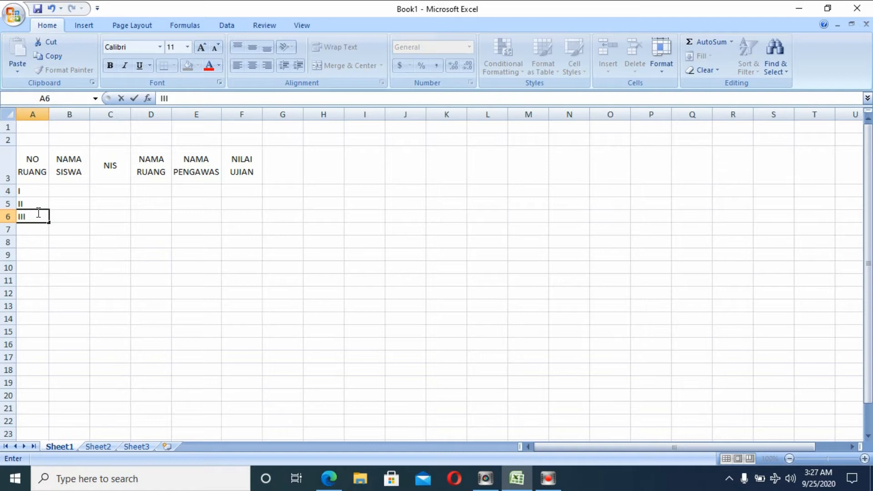
left_click(41, 230)
type("IV")
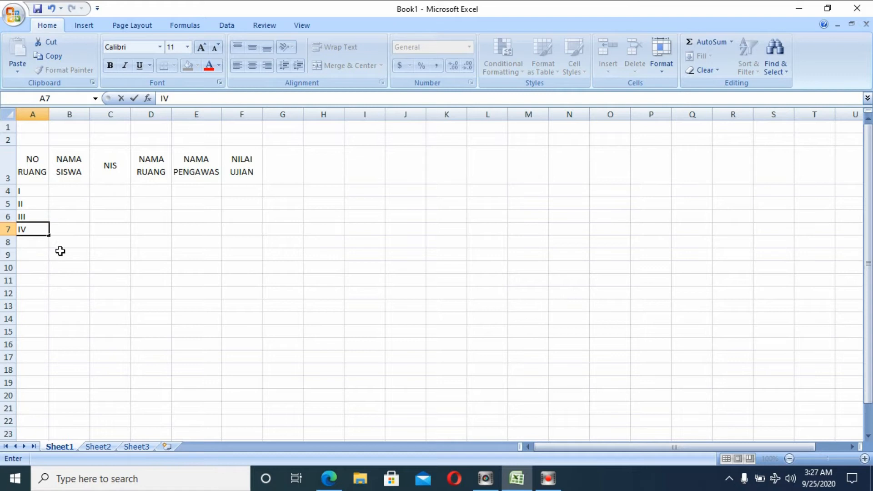
left_click(74, 186)
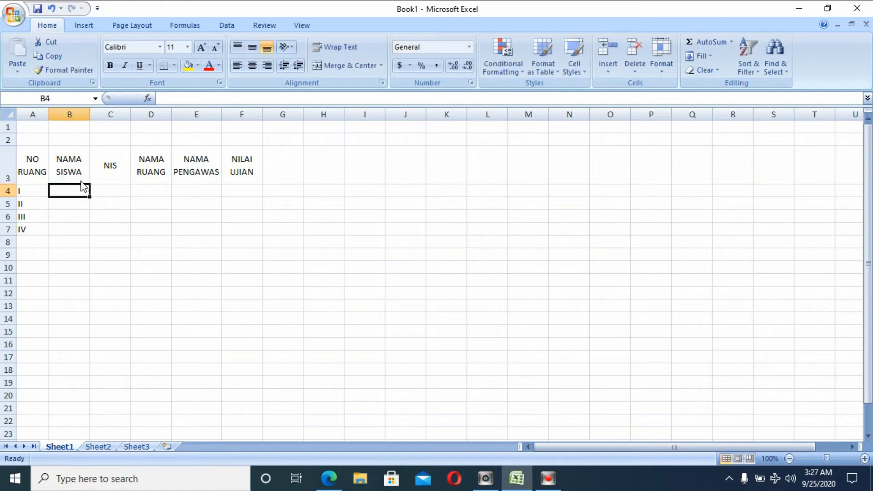
Widen column B and type the four students' names into B4 to B7.
left_click_drag(90, 118, 142, 118)
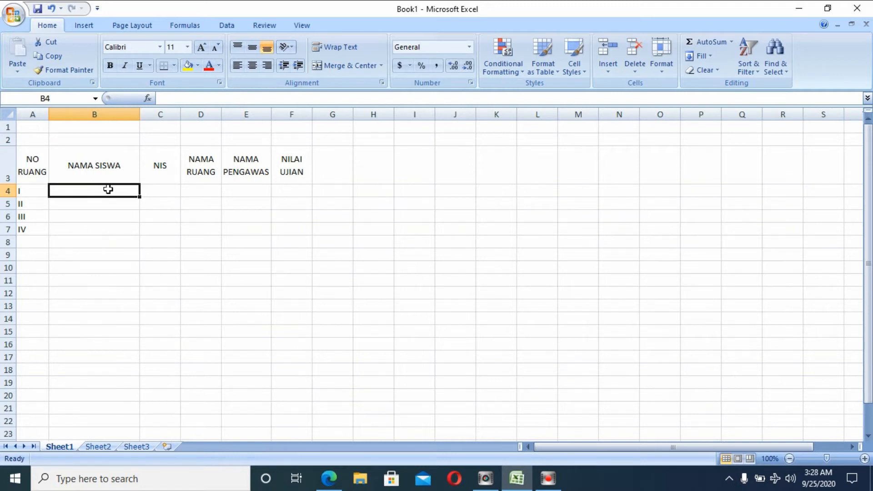
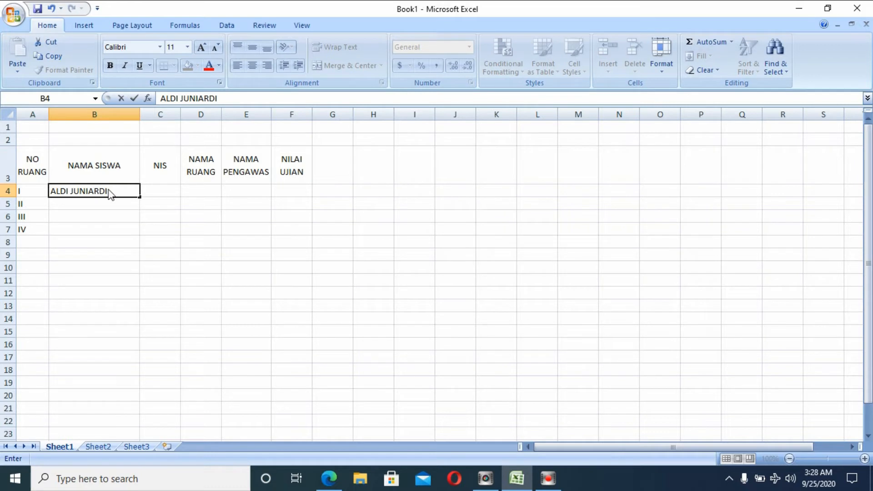
left_click(113, 208)
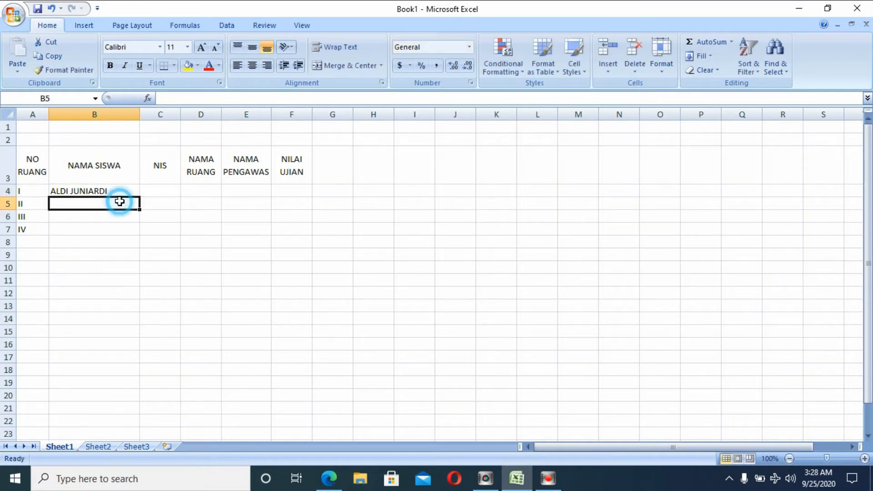
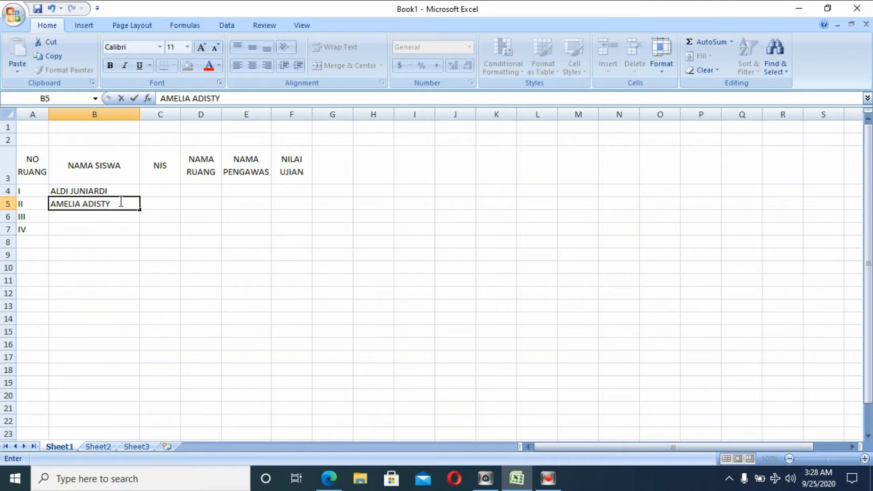
left_click(130, 216)
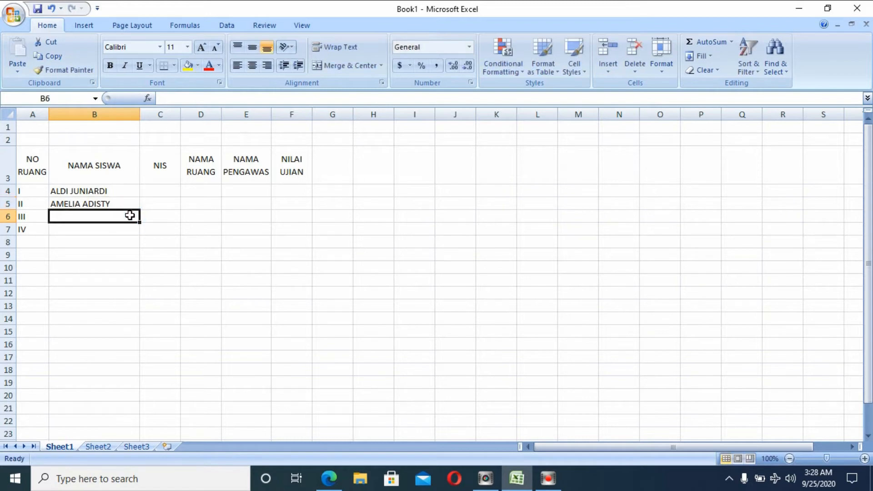
key("Return")
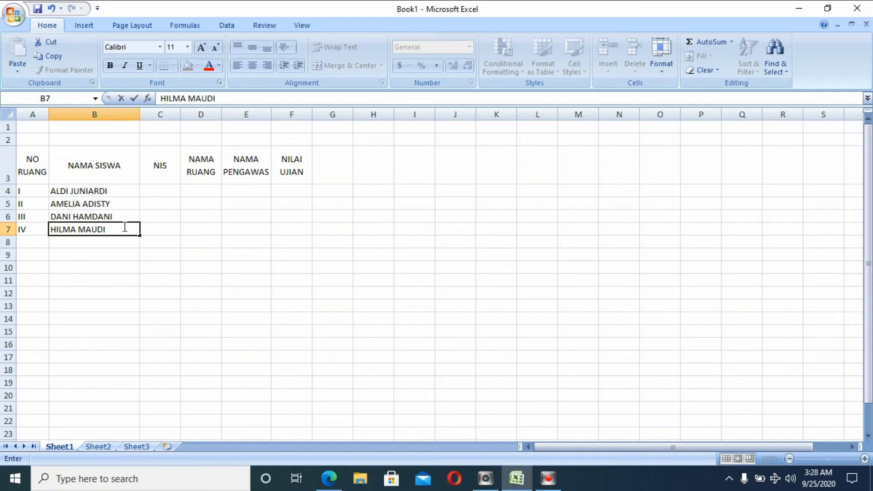
left_click(164, 189)
type("192001")
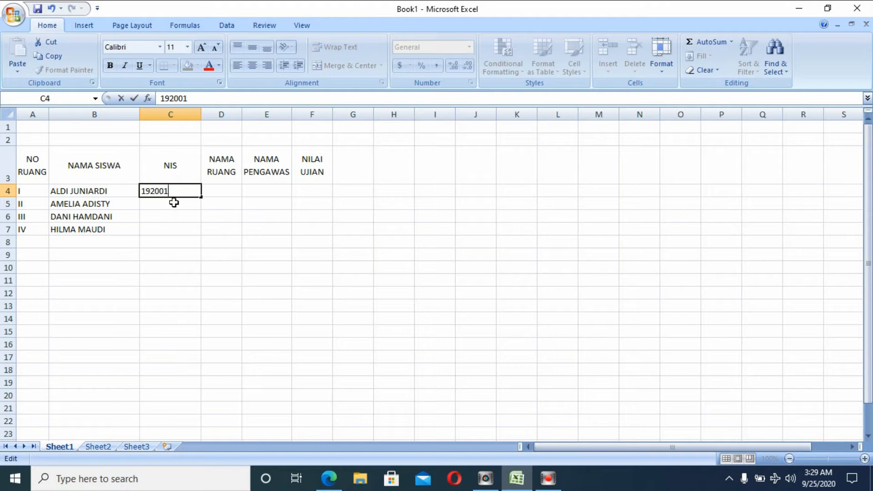
Enter the first two NIS numbers in C4 and C5 and extend the series to C7.
key("Return")
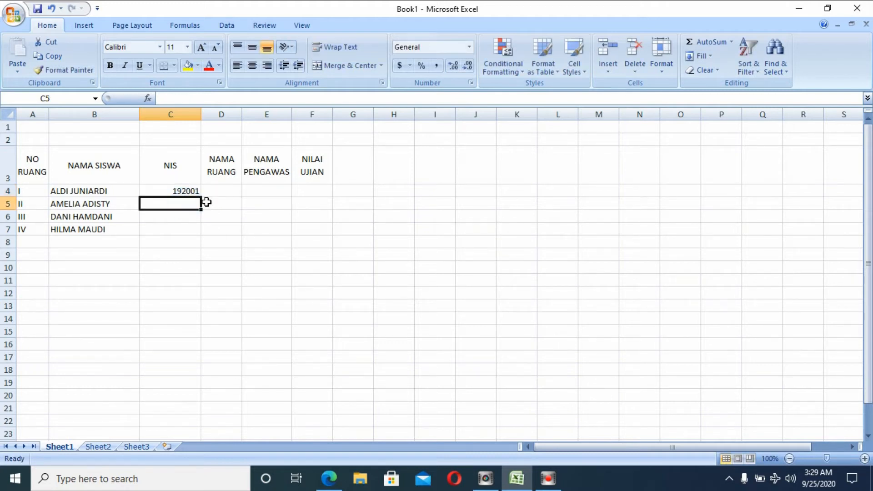
left_click(198, 195)
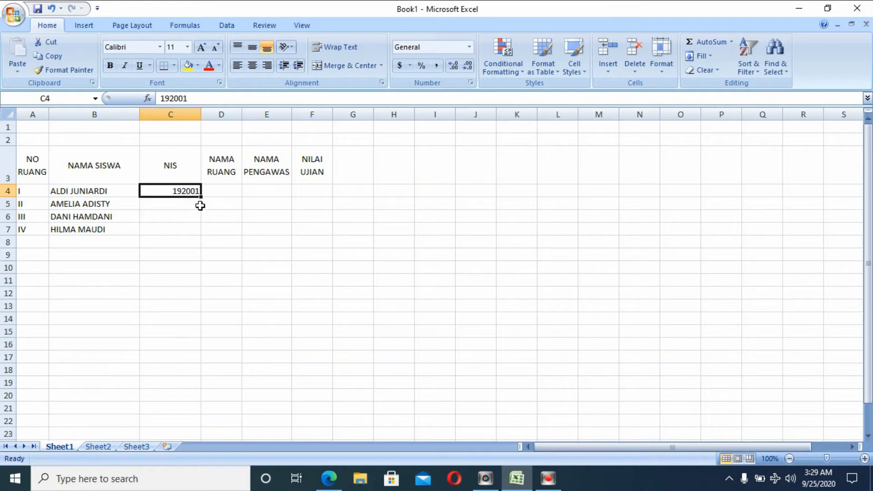
left_click(200, 205)
type("19")
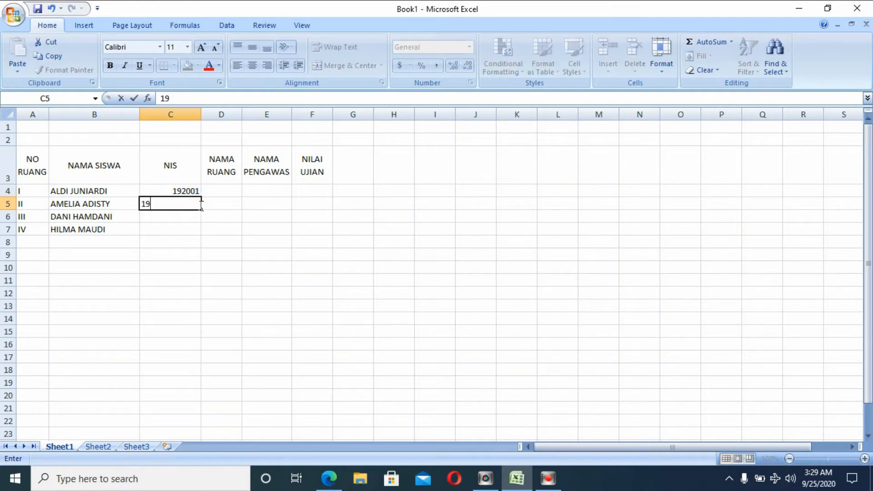
type("200")
left_click(189, 190)
left_click_drag(189, 192, 201, 236)
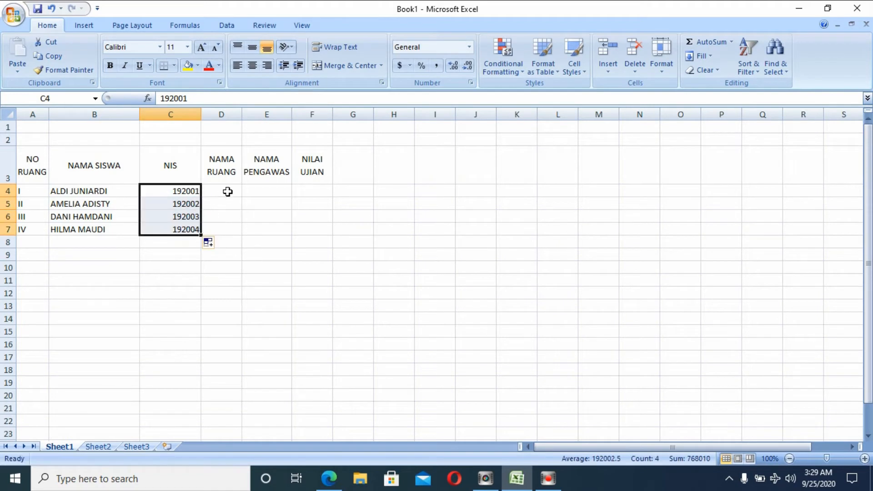
left_click(228, 192)
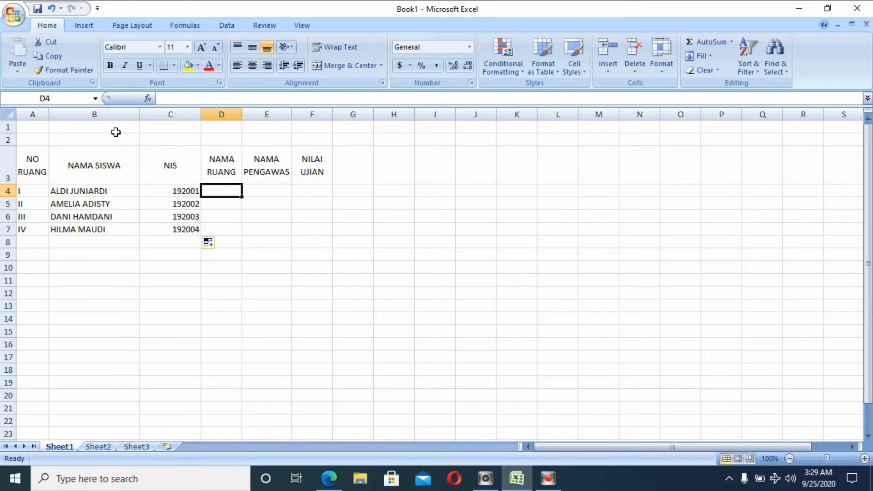
left_click_drag(38, 127, 318, 130)
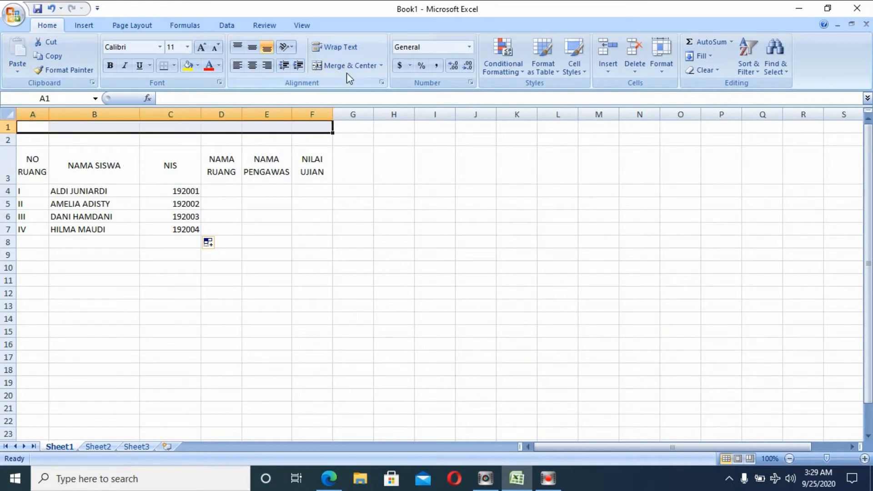
Merge A1:F1 and enter the bold title TABEL UJIAN BEESMART KOMPUTER.
left_click(348, 65)
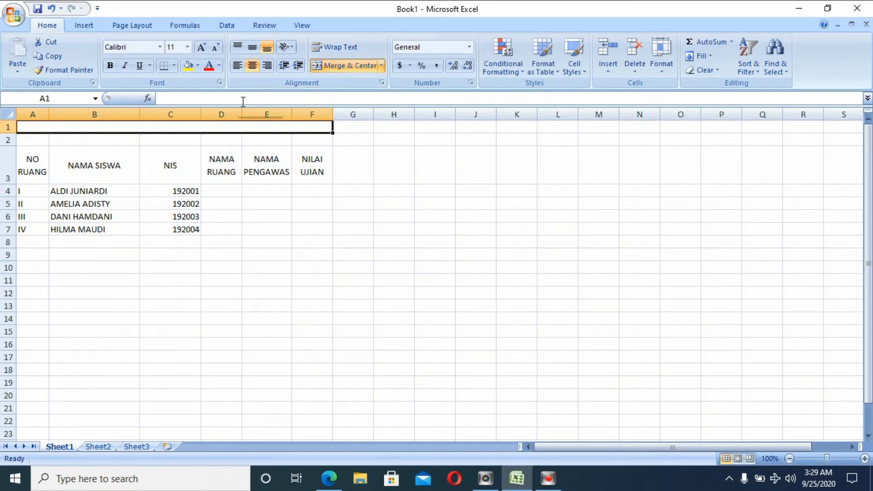
type("TABEL UJIAN SM")
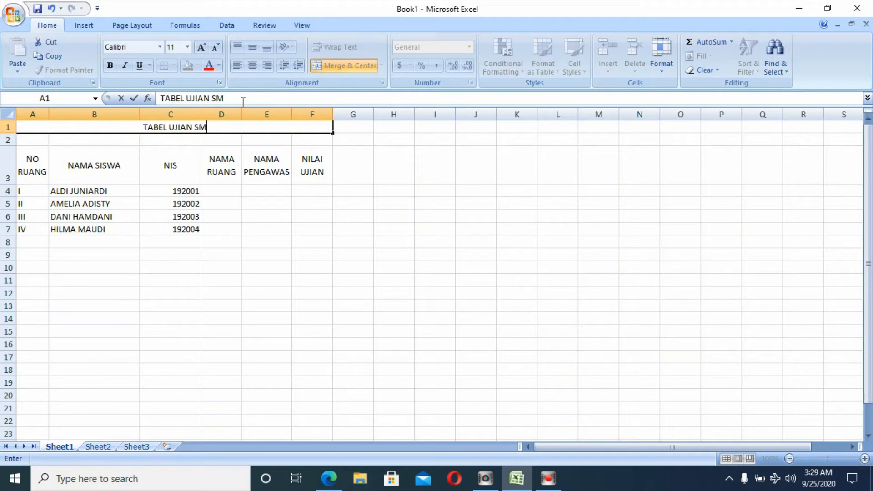
key("BackSpace")
key("BackSpace")
type("BE")
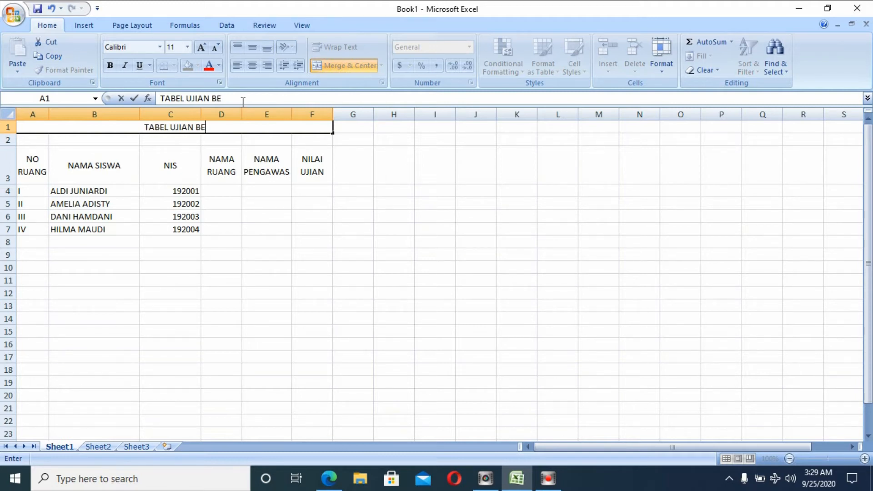
type("ESM")
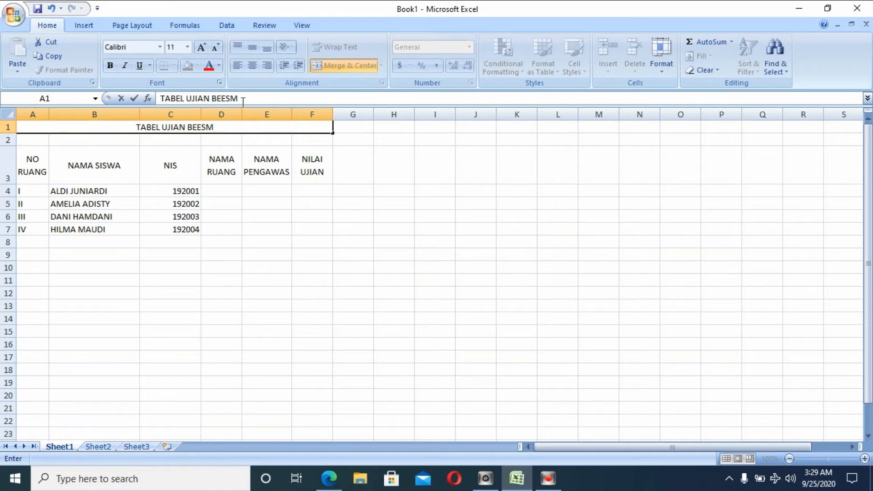
type("ART")
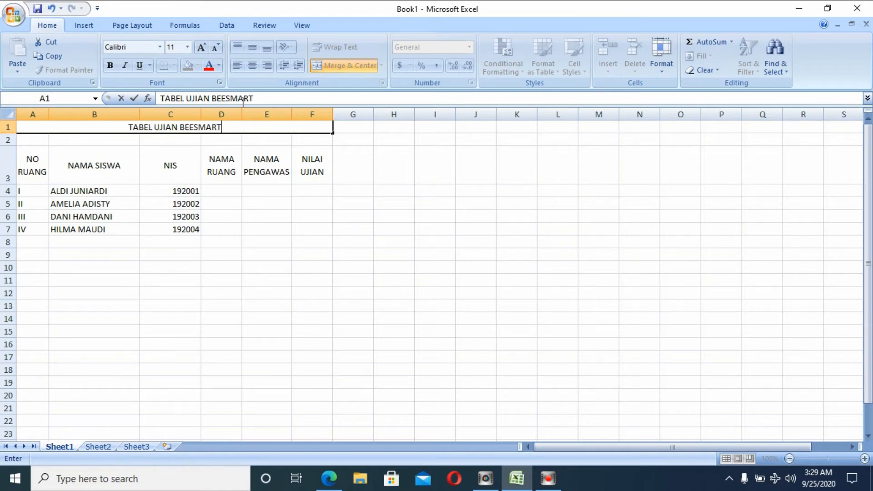
type(" KOMPUTER")
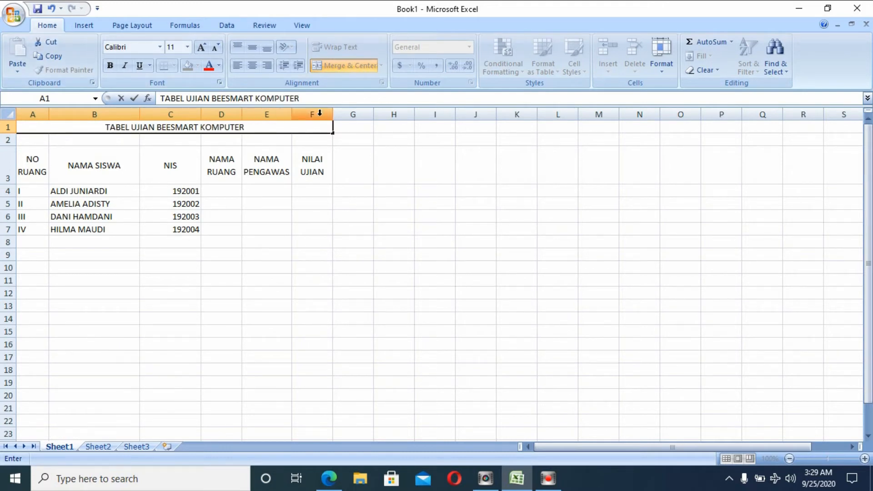
left_click(271, 139)
left_click(220, 126)
left_click(110, 68)
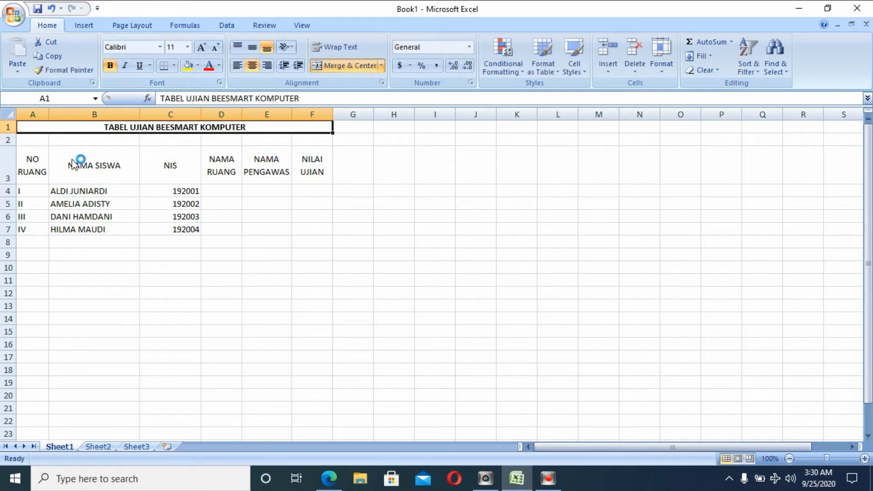
Bold the A3:F3 headers, widen column A, and centre the room and student numbers.
left_click_drag(34, 168, 309, 160)
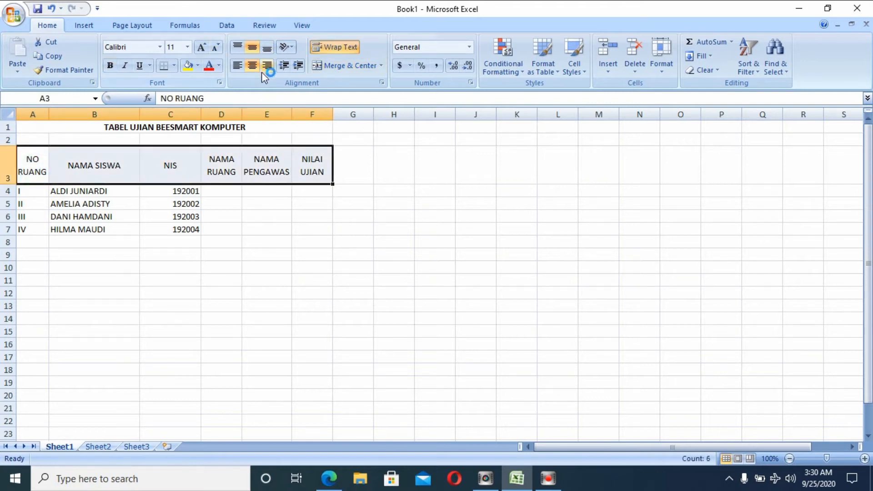
left_click(110, 65)
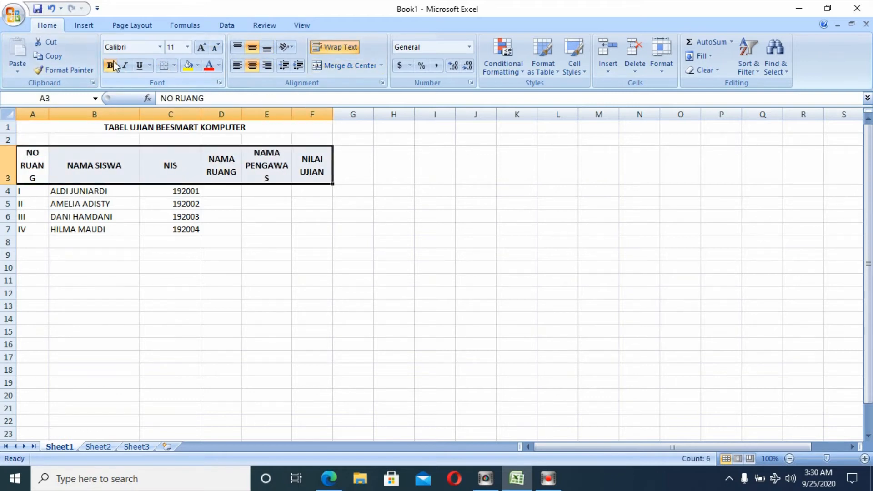
left_click(38, 193)
left_click_drag(38, 194, 31, 242)
left_click_drag(49, 113, 55, 111)
left_click_drag(40, 195, 39, 229)
left_click(252, 47)
left_click(252, 66)
left_click_drag(196, 193, 195, 229)
left_click(252, 66)
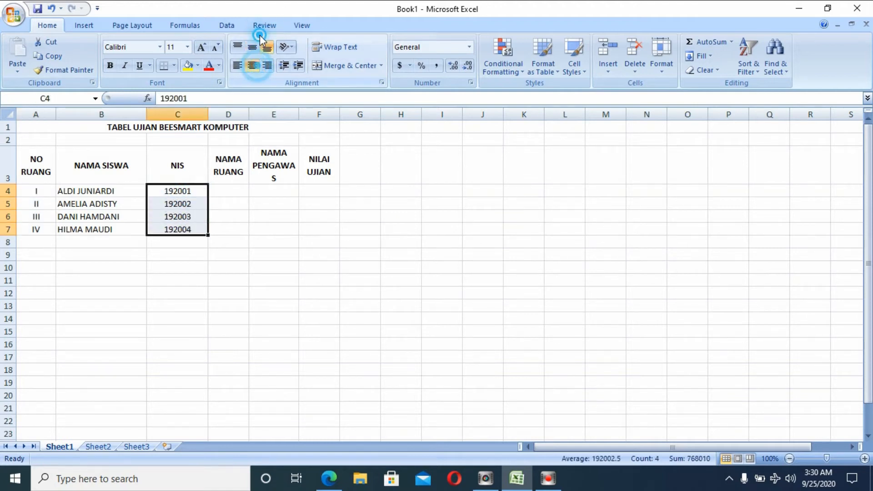
Widen column E to fit its heading and apply All Borders to A3:F7.
left_click_drag(298, 114, 309, 115)
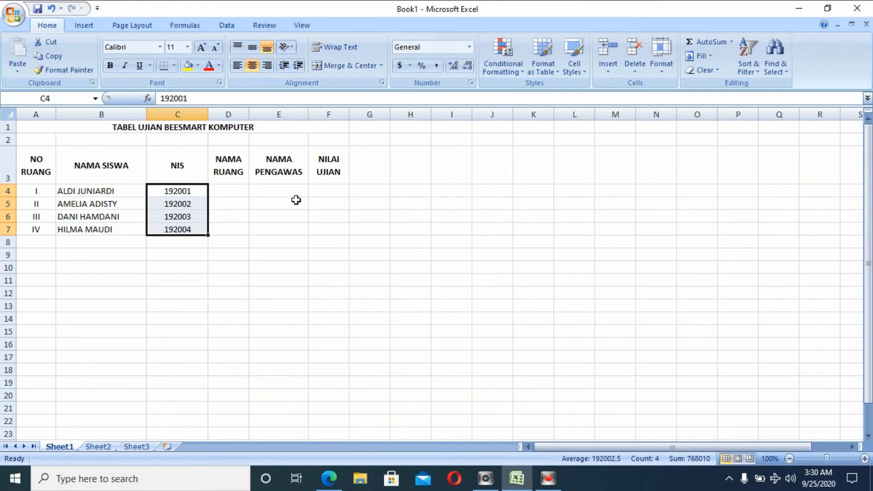
left_click(291, 202)
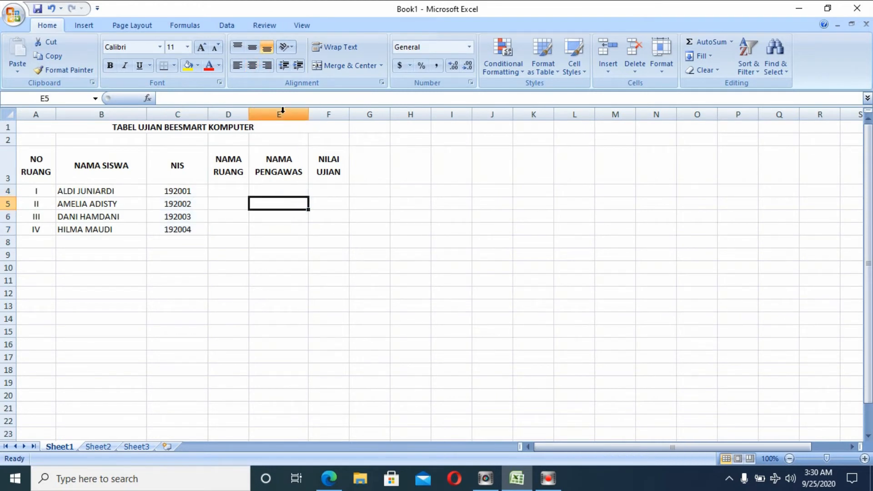
left_click_drag(309, 111, 316, 111)
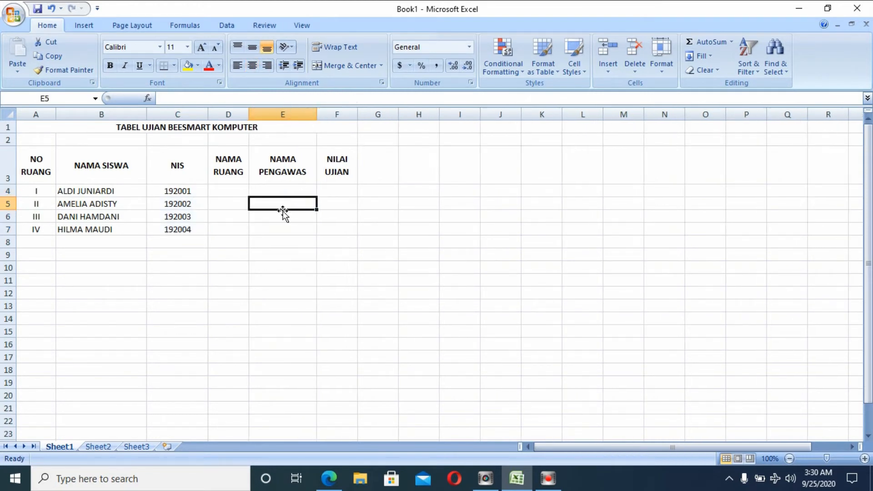
left_click_drag(28, 159, 335, 229)
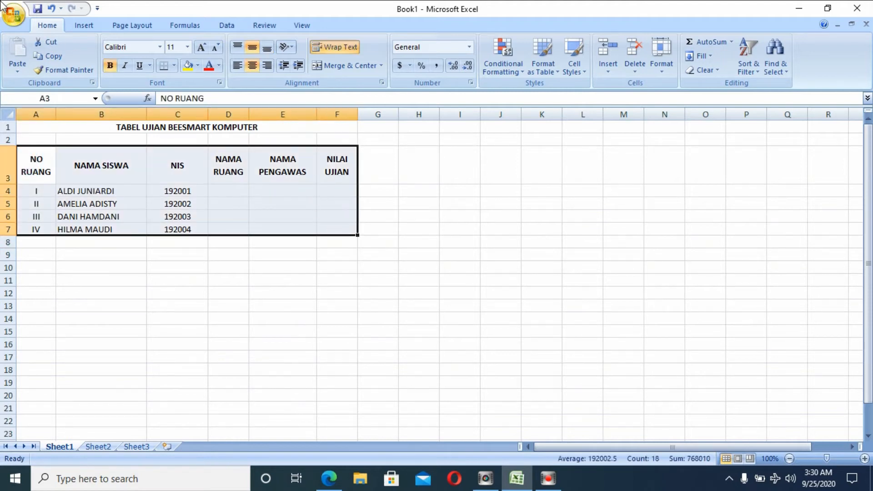
left_click(174, 65)
left_click(203, 167)
left_click(202, 343)
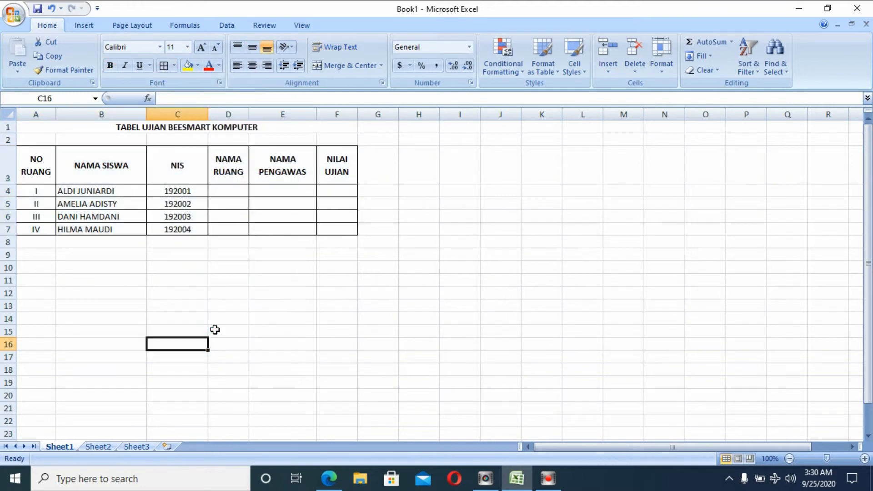
Enter the heading NO RUANG in A10, wrapped and bold.
left_click(43, 267)
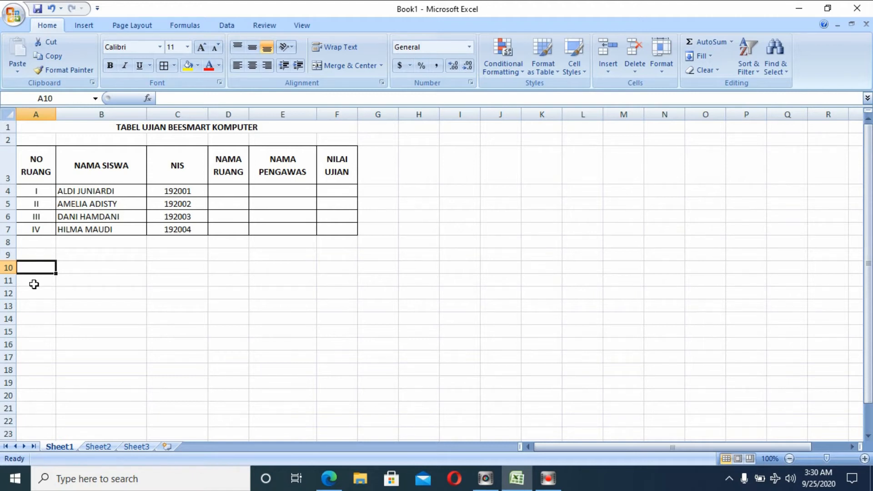
type("NO RUANG")
key("Return")
left_click(43, 268)
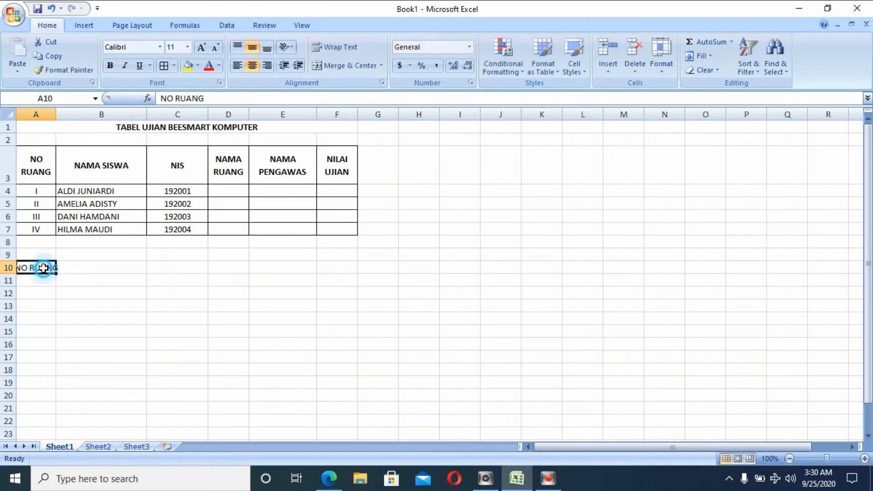
left_click(340, 47)
left_click(110, 66)
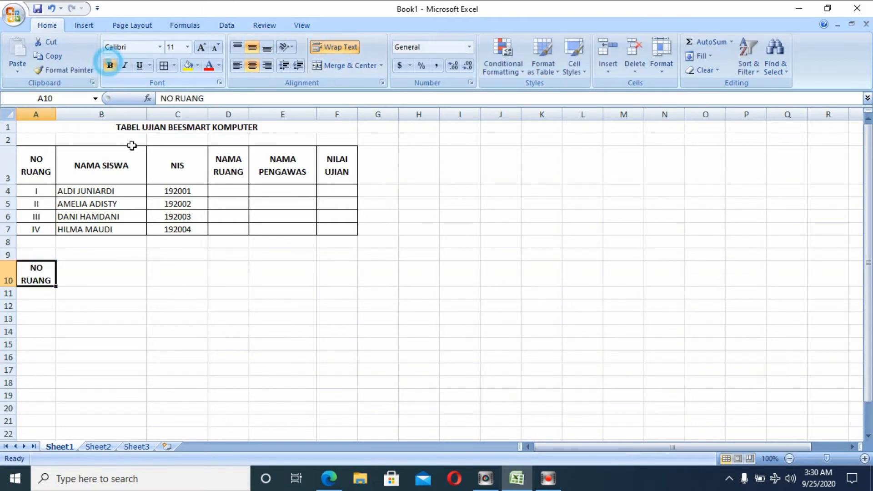
Enter NAMA RUANG in B10, fixing the missing space, and make it centred and bold.
left_click(121, 272)
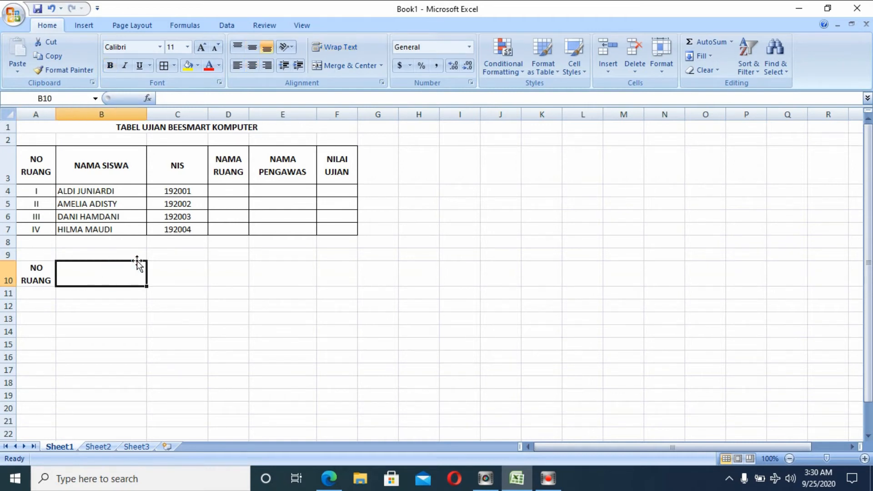
type("NAMARUANG")
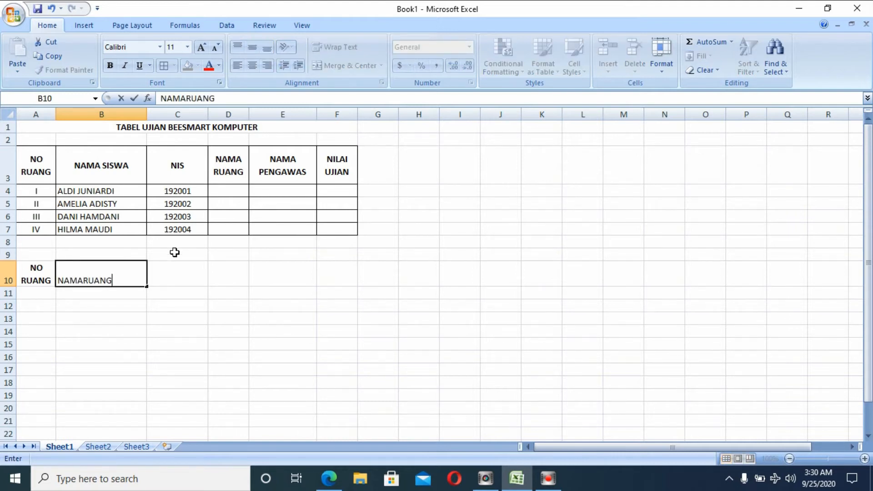
left_click(142, 318)
left_click(107, 279)
double_click(84, 281)
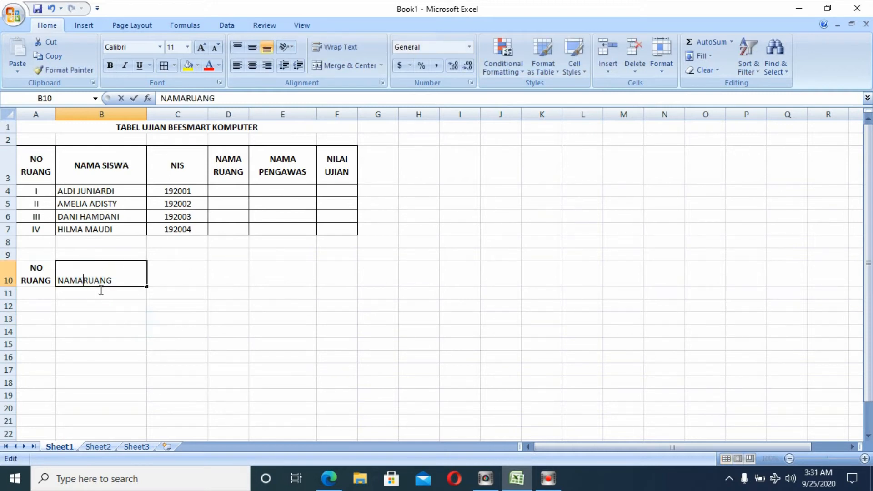
left_click(166, 293)
left_click(129, 276)
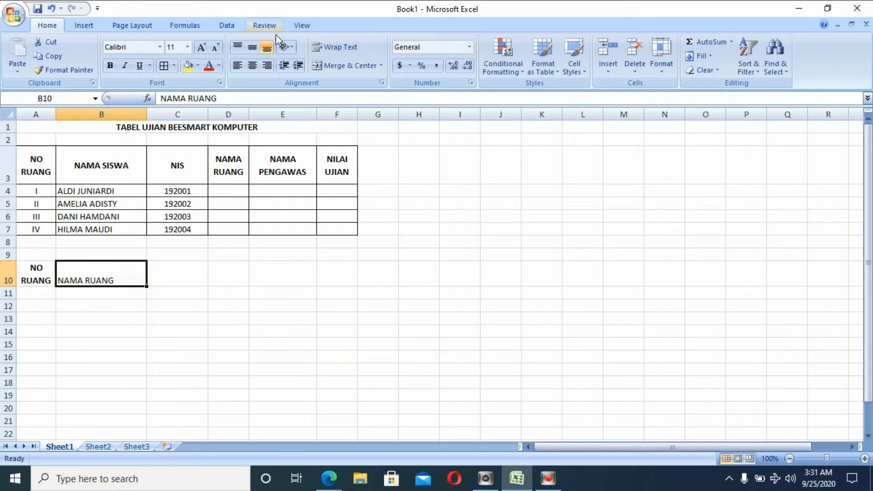
left_click(253, 66)
left_click(252, 47)
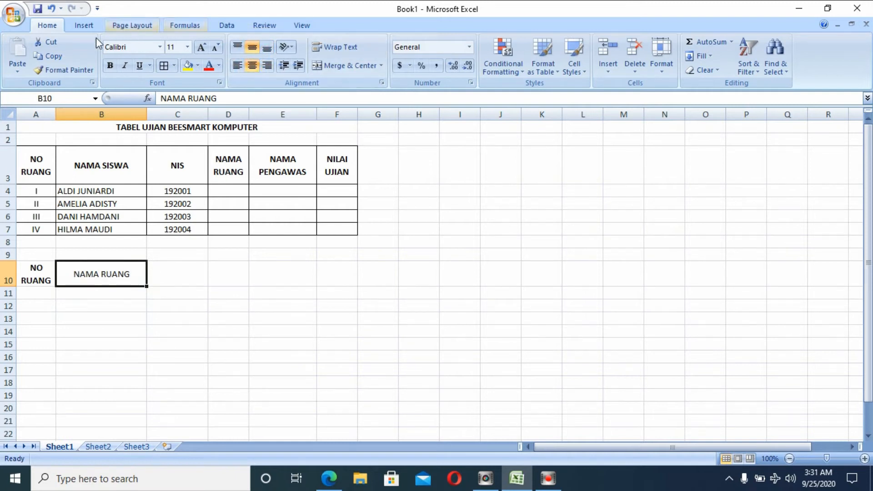
left_click(108, 66)
Enter NAMA PENGAWAS in C10, wrapped, centred both ways and bold.
left_click(170, 270)
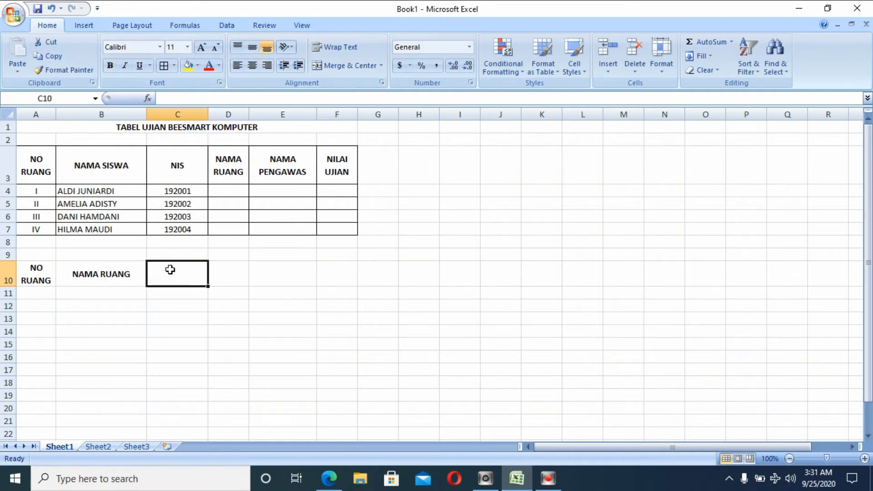
type("NAM")
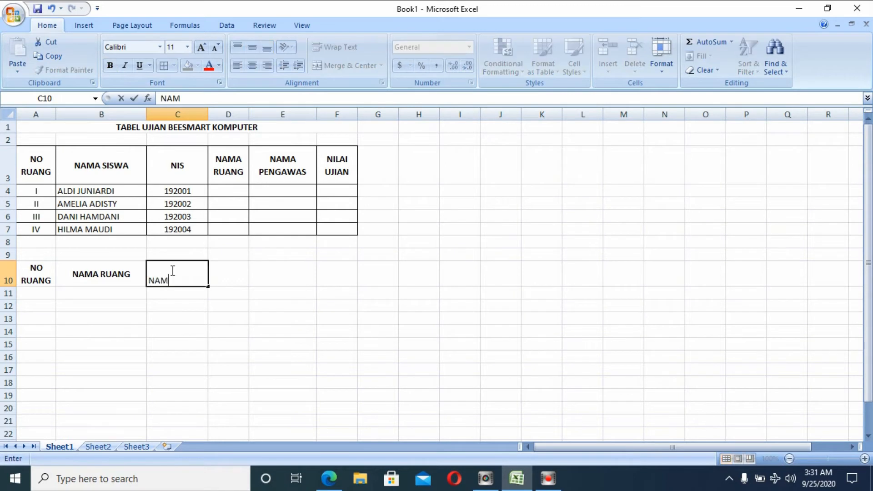
type("A PENGAWA")
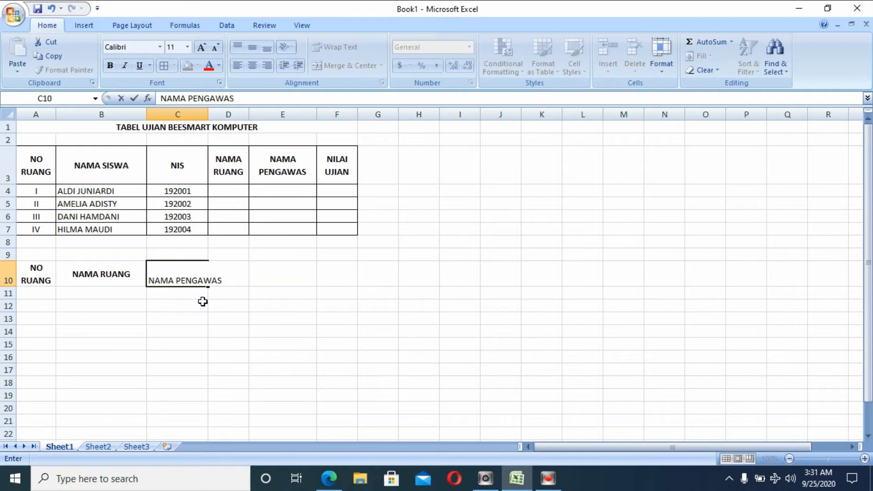
type("S")
left_click(194, 286)
left_click(352, 48)
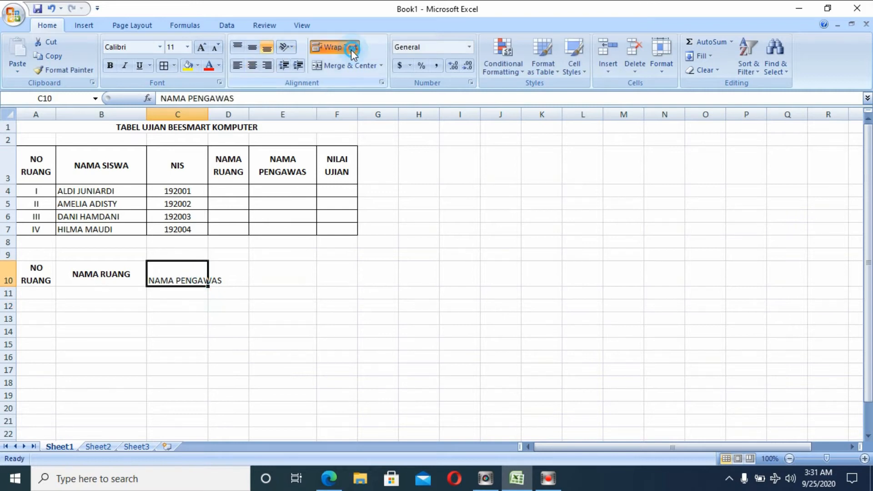
left_click(252, 47)
left_click(252, 65)
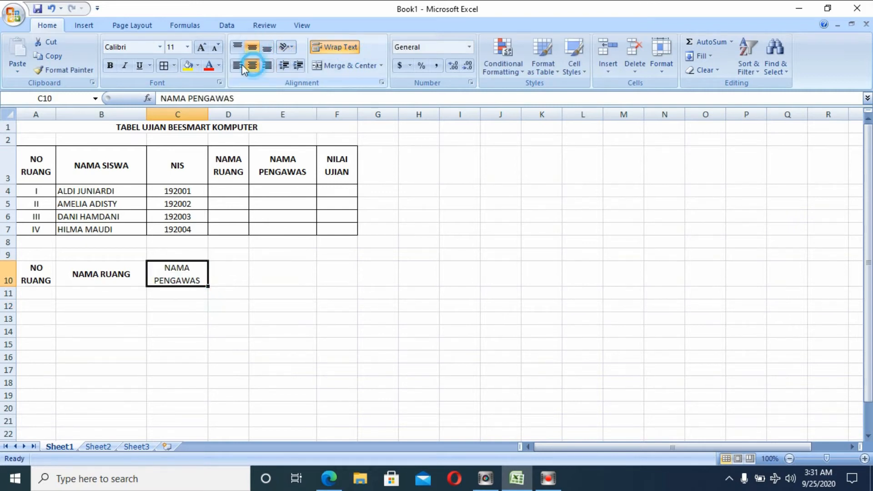
left_click(110, 65)
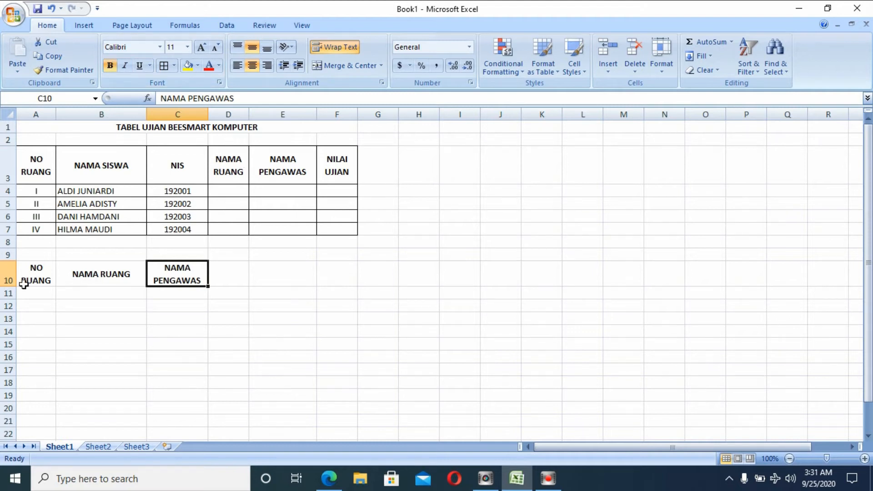
left_click(40, 290)
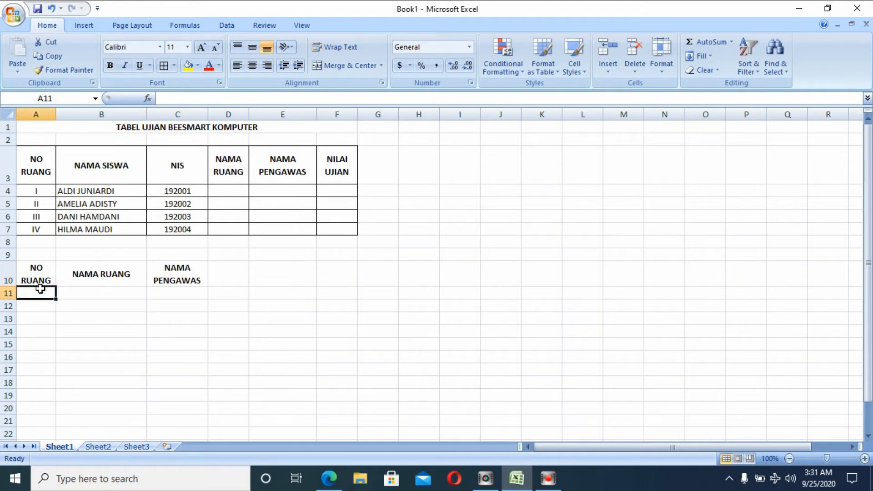
Enter room numbers I to IV in A11:A14 and centre them.
type("I")
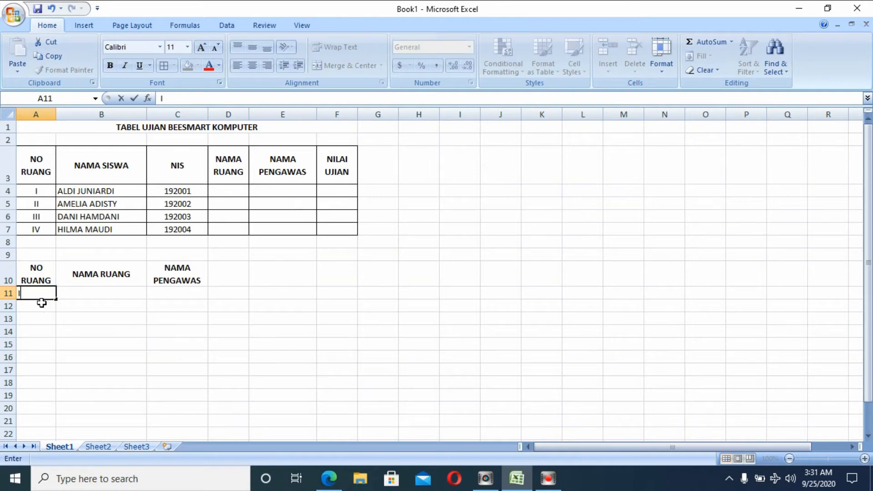
key("Return")
type("II")
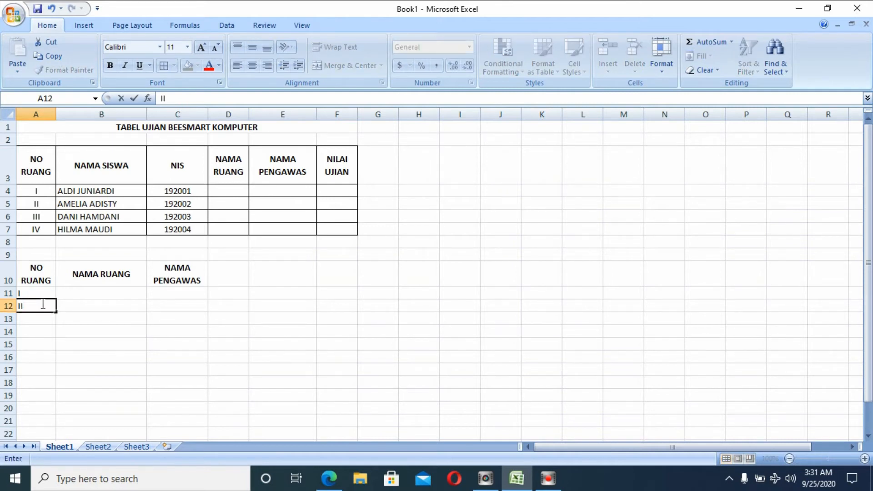
key("Return")
type("III")
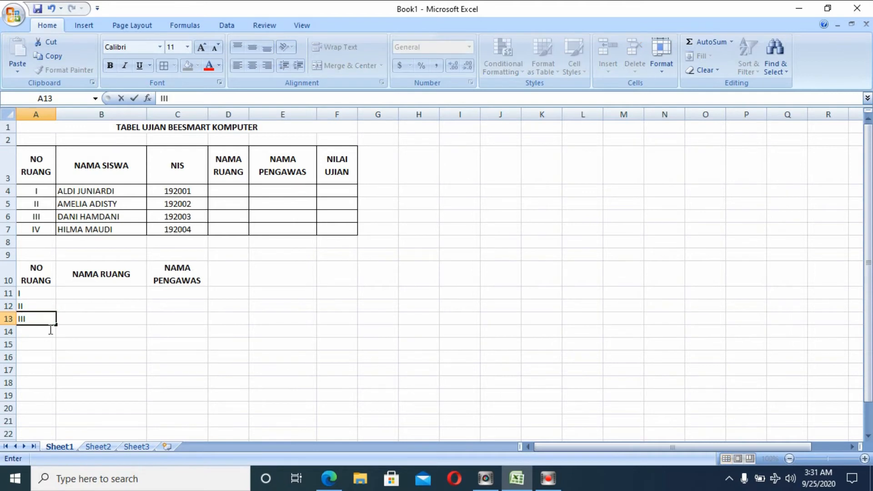
key("Return")
type("IV")
mouse_move(41, 339)
left_mouse_down()
mouse_move(38, 279)
mouse_move(27, 330)
left_mouse_up()
left_click(251, 66)
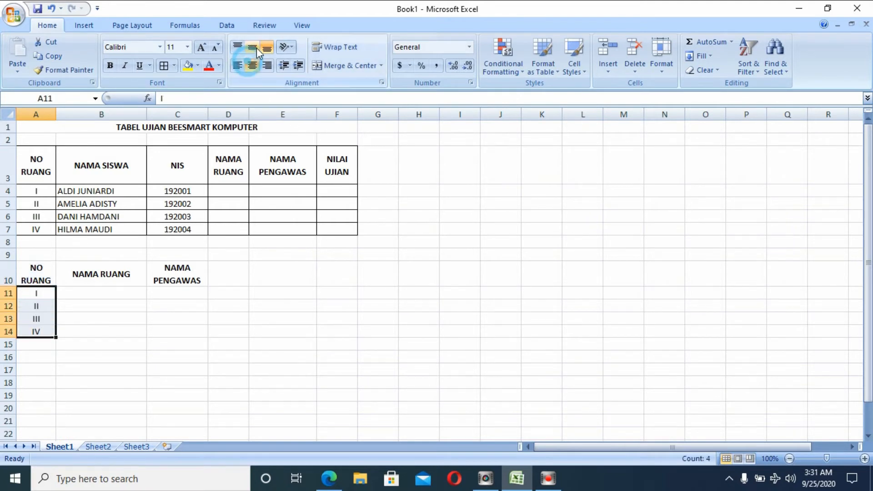
Fill room names RU-01 to RU-04 in B11:B14 and centre them.
left_click(129, 291)
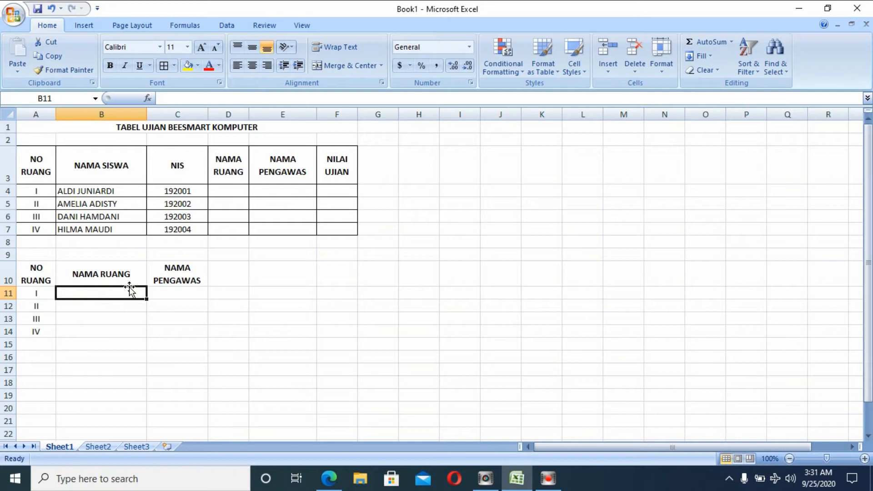
type("RU-")
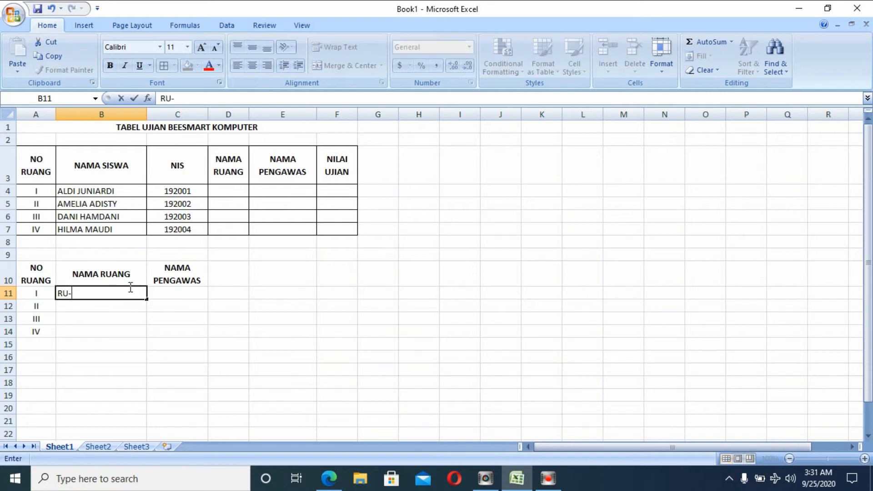
type("01")
left_click(131, 310)
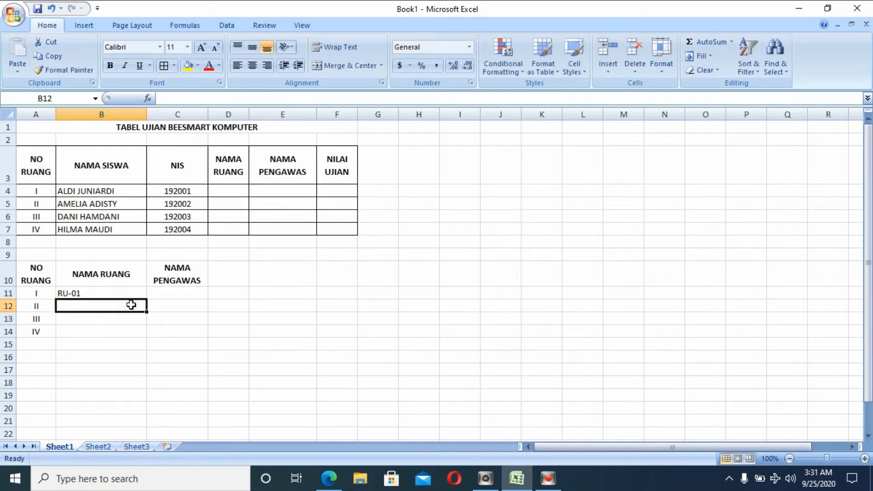
type("RU-")
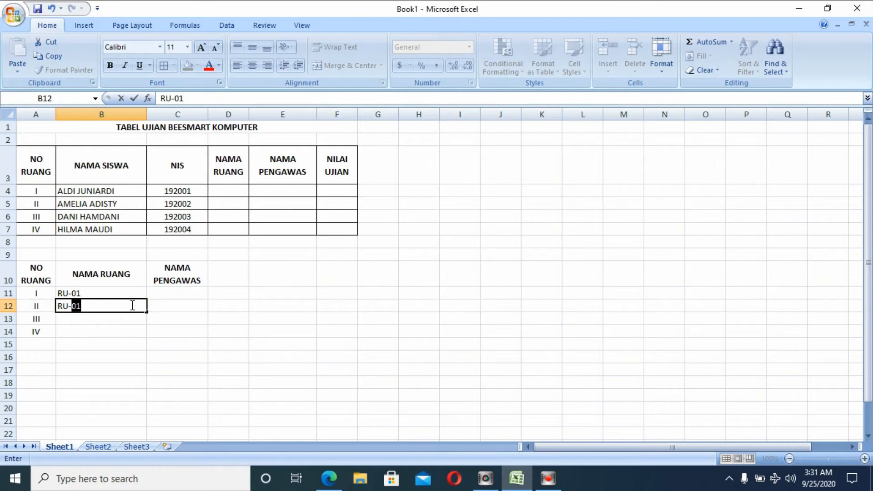
type("02")
key("Return")
left_click_drag(134, 295, 136, 335)
left_click(252, 65)
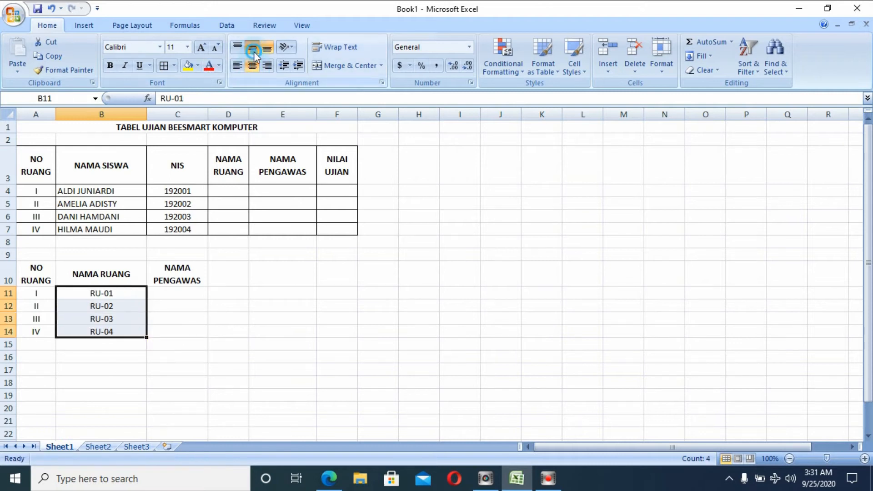
Type the supervisor names for rooms I and II in C11 and C12.
left_click(183, 287)
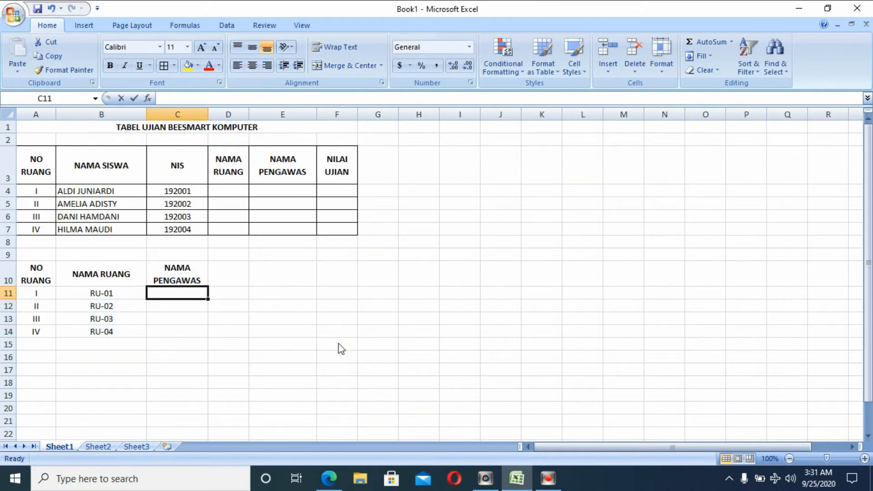
type("A")
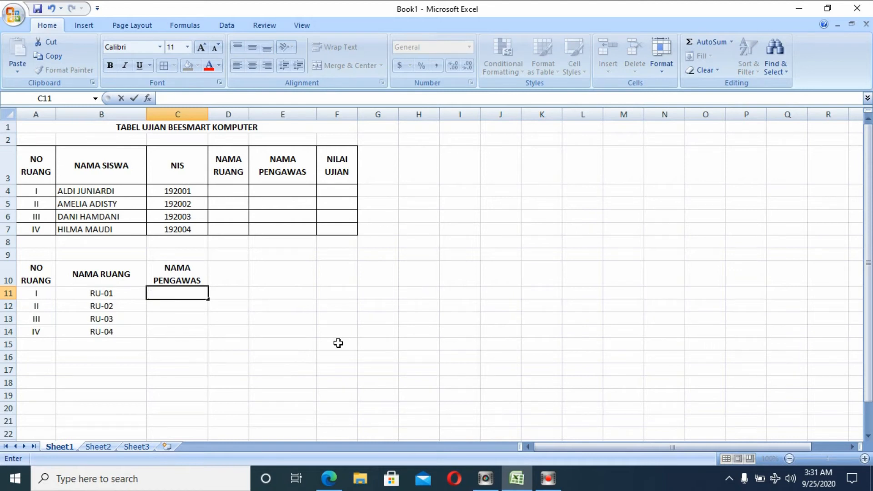
type("SNO")
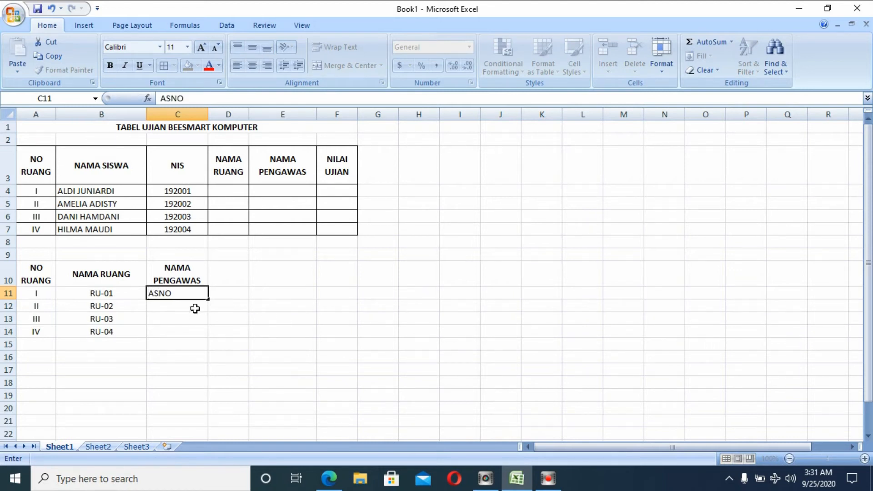
left_click(195, 306)
type("SAYI")
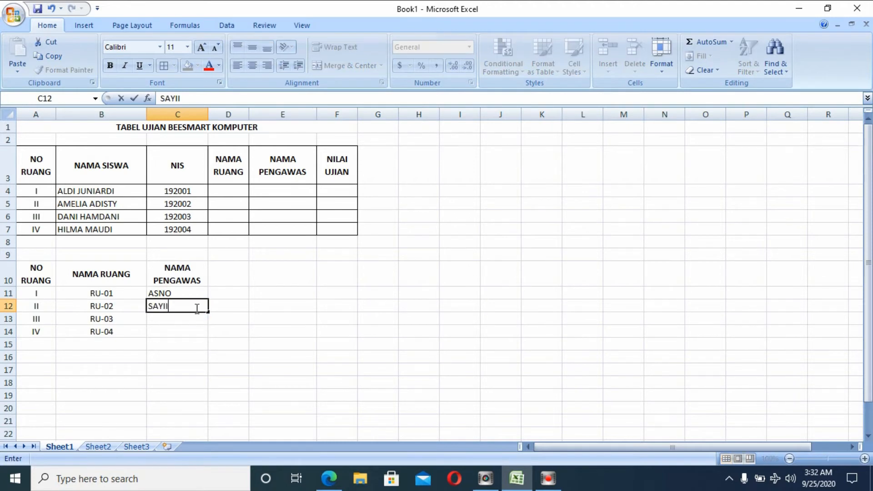
Complete the supervisor names for rooms II, III and IV in C12 to C14.
left_click(191, 318)
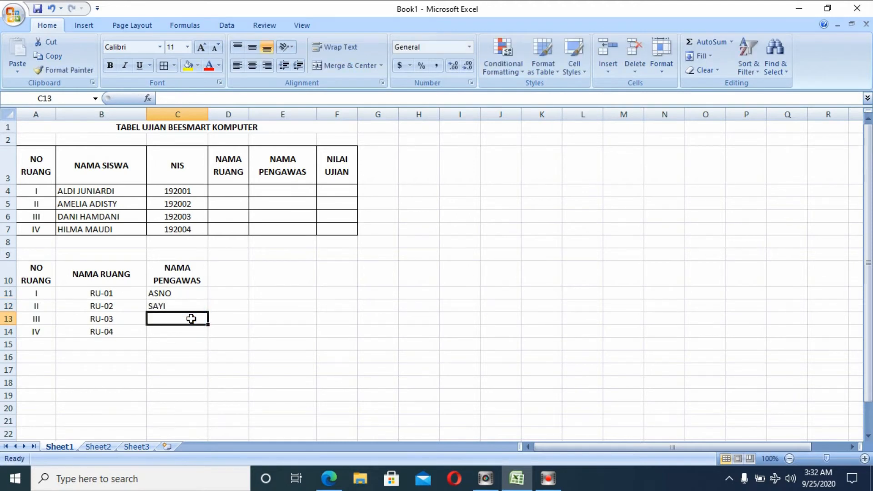
type("A")
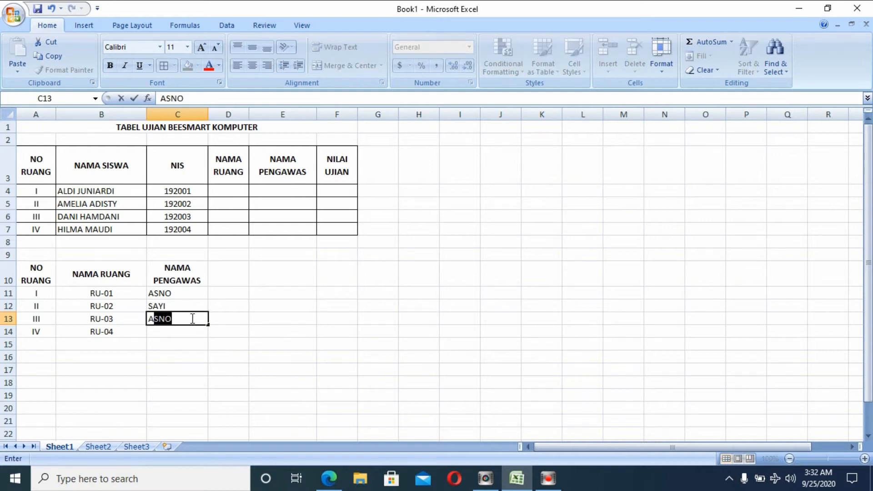
type("KBAR")
left_click(201, 328)
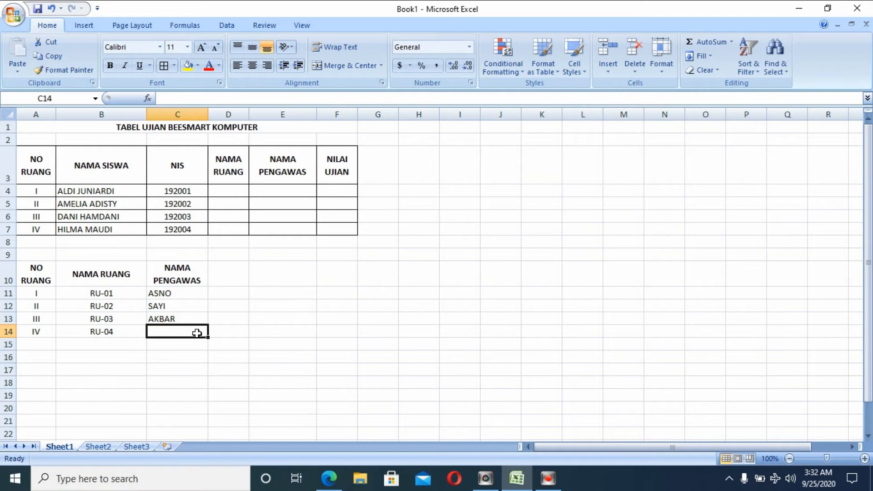
type("DEVI")
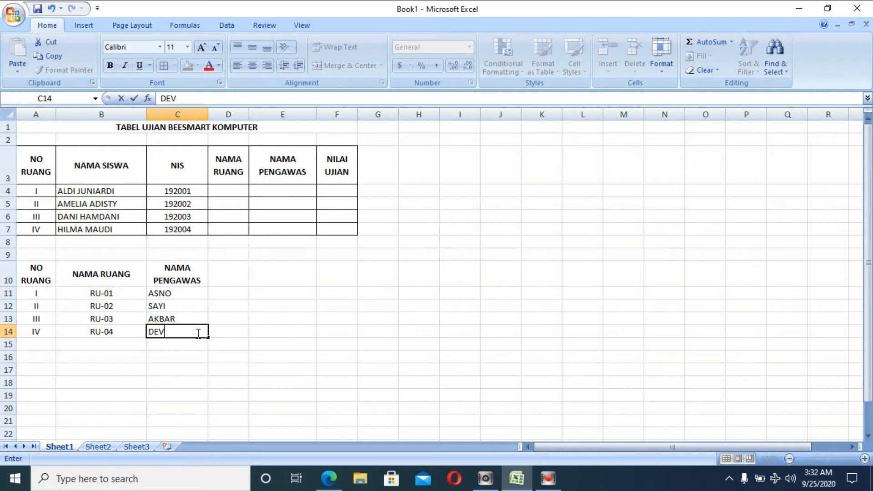
left_click(229, 335)
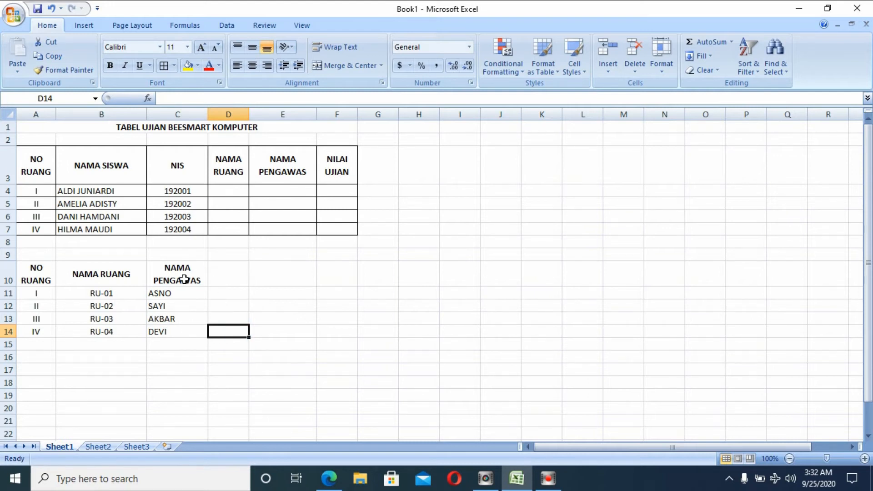
Merge A9:C9 and enter the bold title TABEL VLOOKUP.
left_click_drag(41, 254, 176, 252)
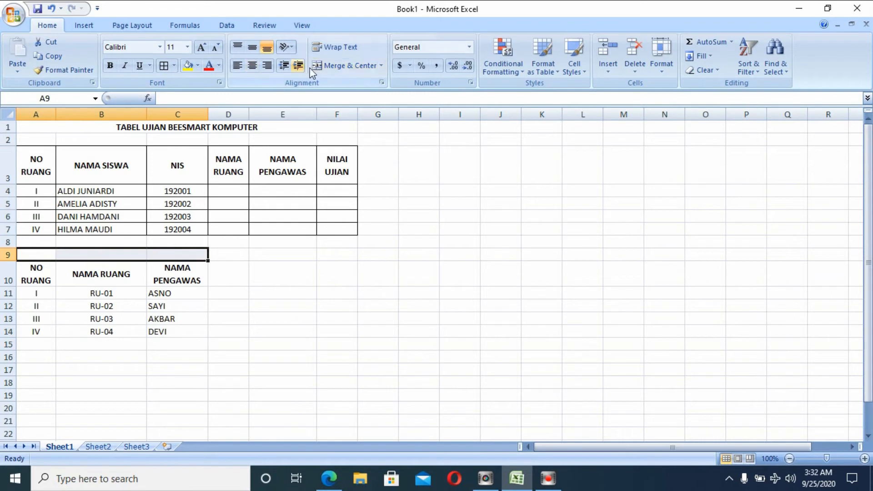
left_click(333, 66)
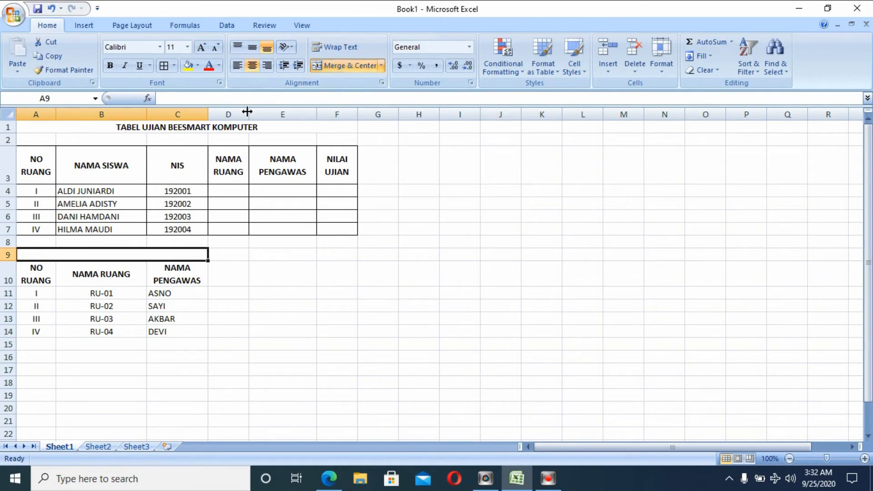
type("TABEL")
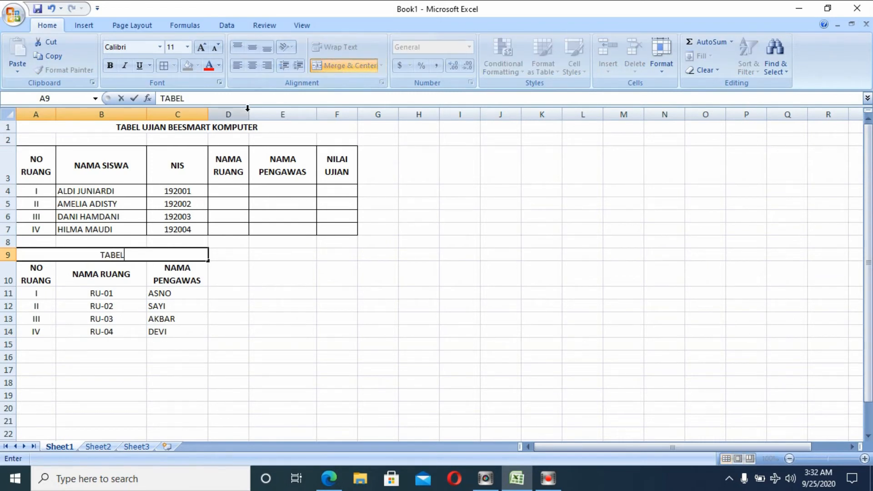
type(" VLOOKUP")
left_click(195, 282)
left_click(167, 255)
left_click(110, 65)
Apply All Borders to the lower table A10:C14.
left_click_drag(50, 269, 182, 331)
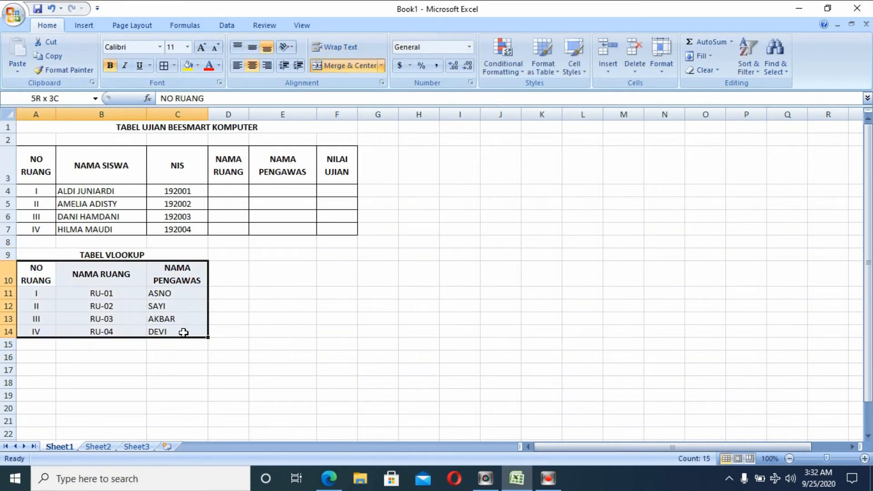
left_click(175, 65)
left_click(184, 167)
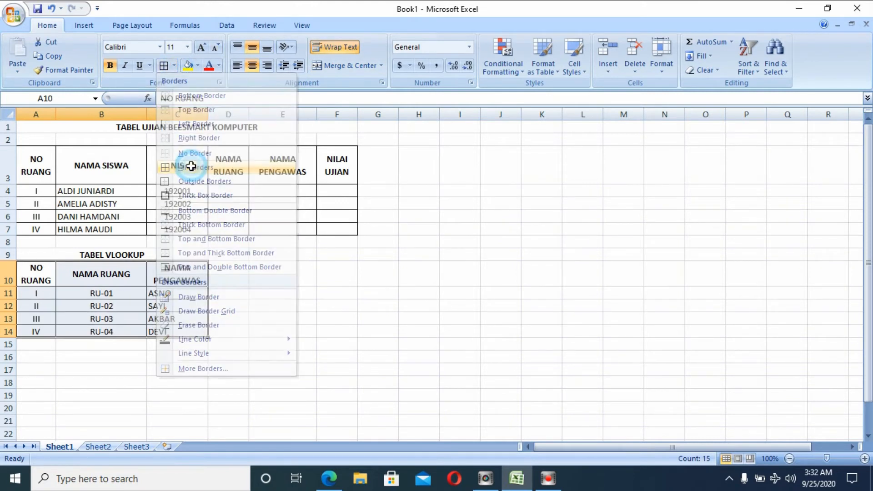
left_click(300, 273)
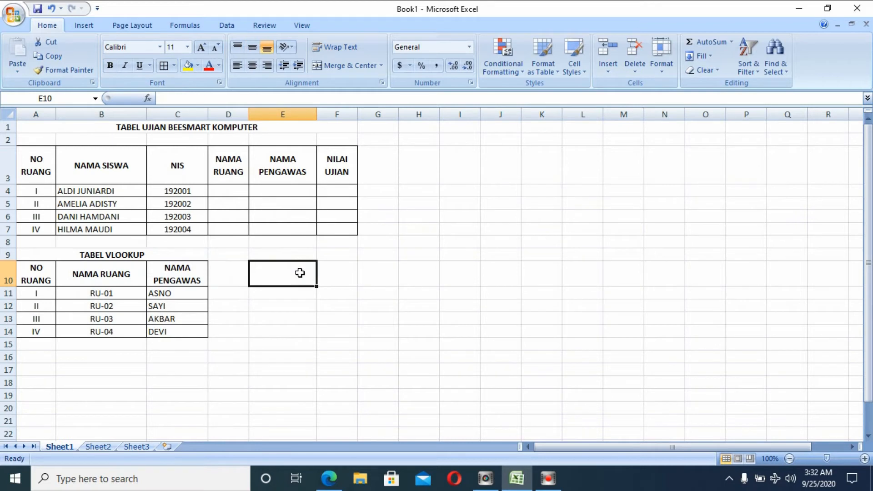
Enter the labels NIS in E10 and NILAI UJIAN in E11.
type("NIS")
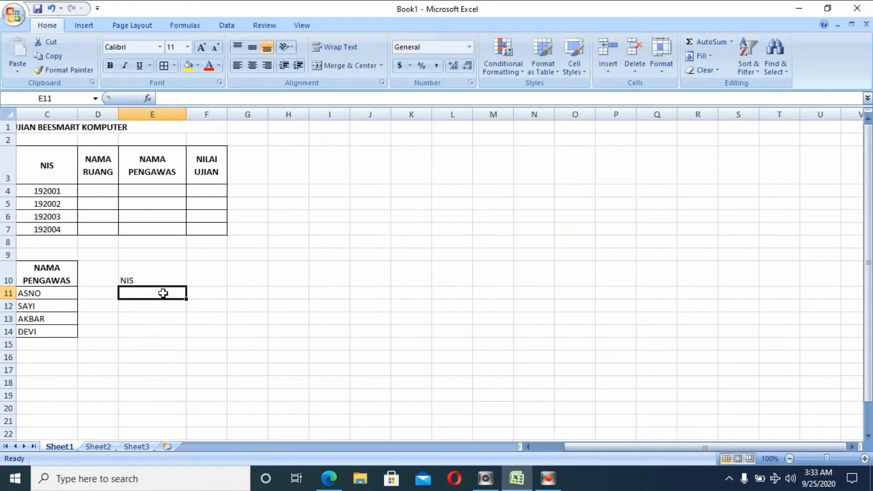
type("NILAI UJ")
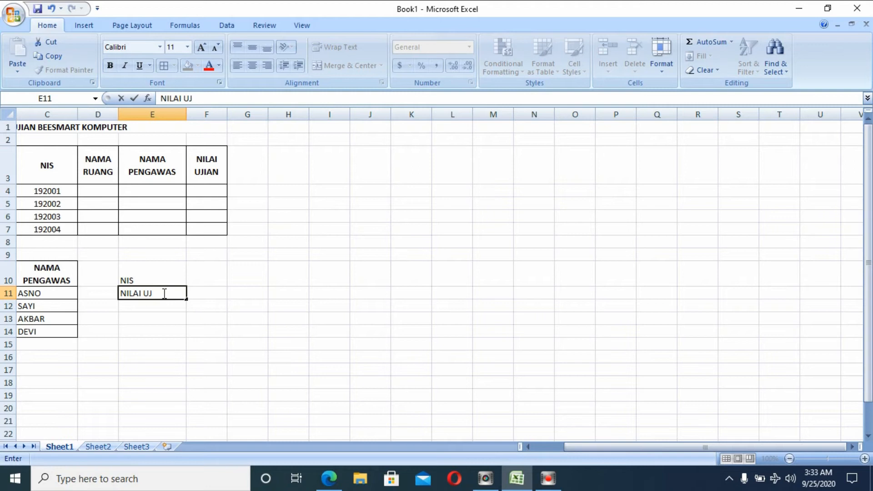
type("IAN")
left_click(202, 276)
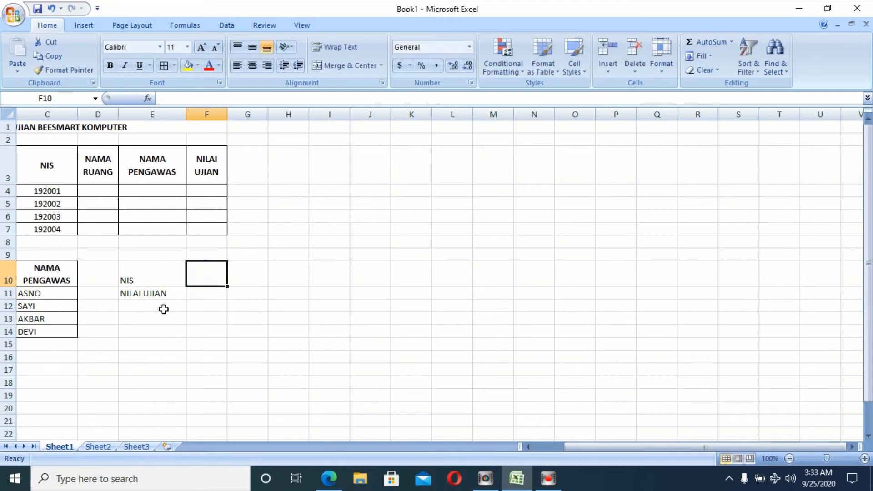
left_click(70, 190)
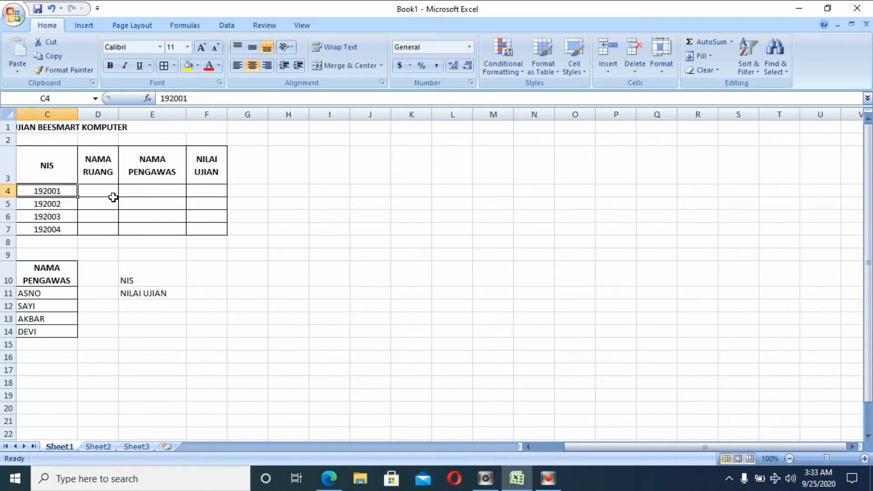
Copy NIS 192001 from C4 into F10 and 192002 from C5 into G10.
right_click(60, 191)
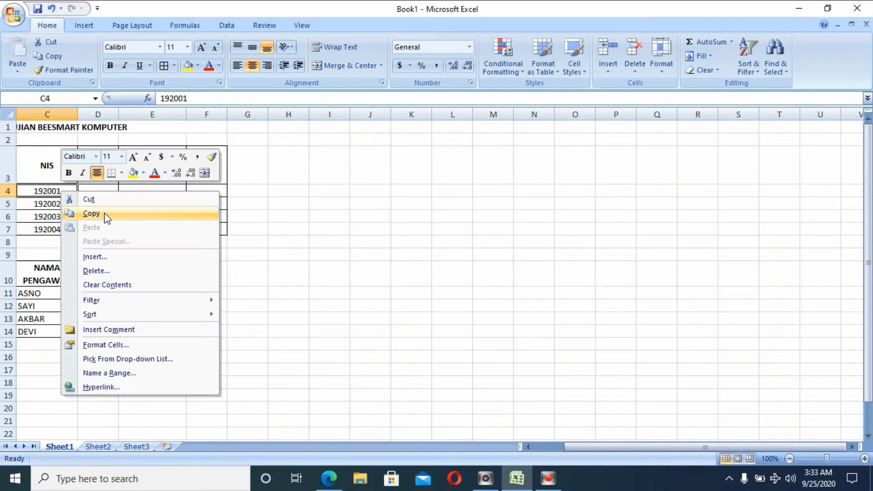
left_click(104, 213)
left_click(211, 269)
left_click(203, 269)
right_click(204, 269)
left_click(235, 101)
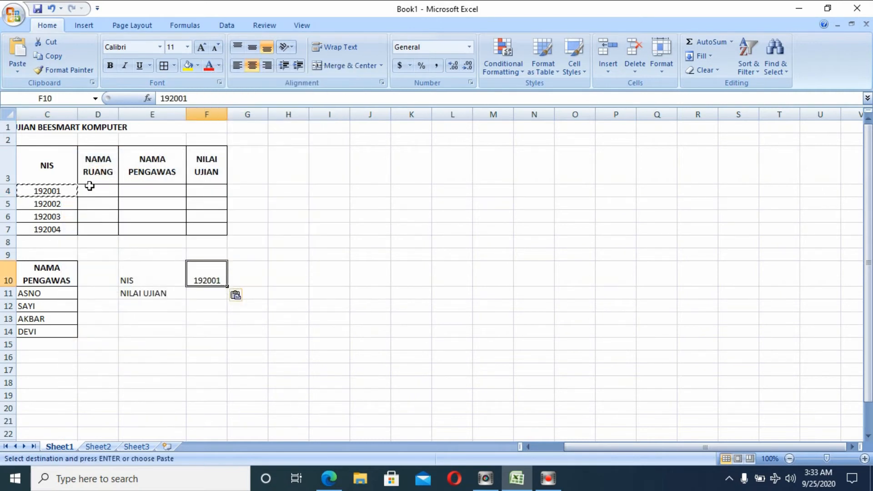
left_click(63, 202)
left_click(142, 227)
left_click(250, 281)
right_click(250, 281)
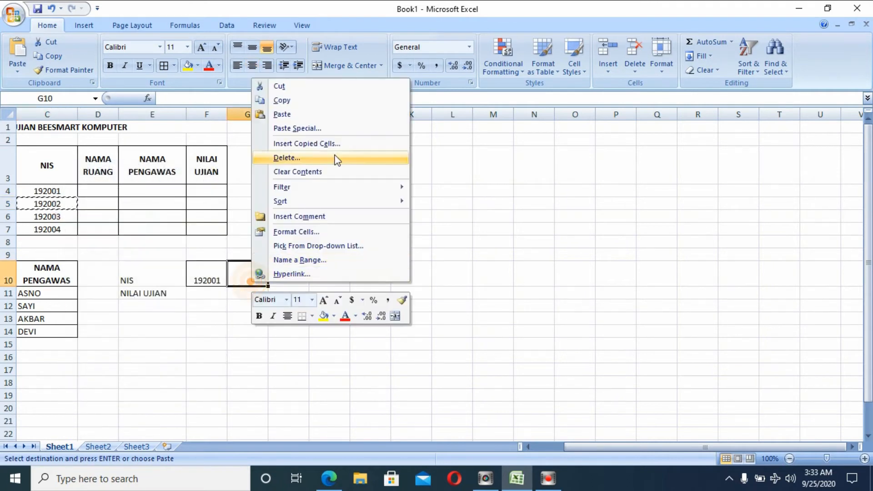
left_click(312, 114)
Copy NIS 192003 from C6 into H10 and 192004 from C7 into I10.
right_click(50, 219)
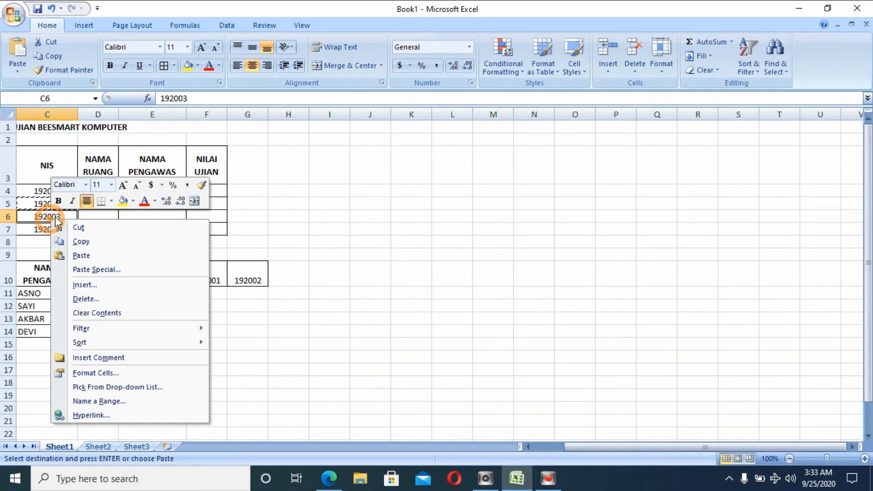
left_click(107, 238)
right_click(298, 278)
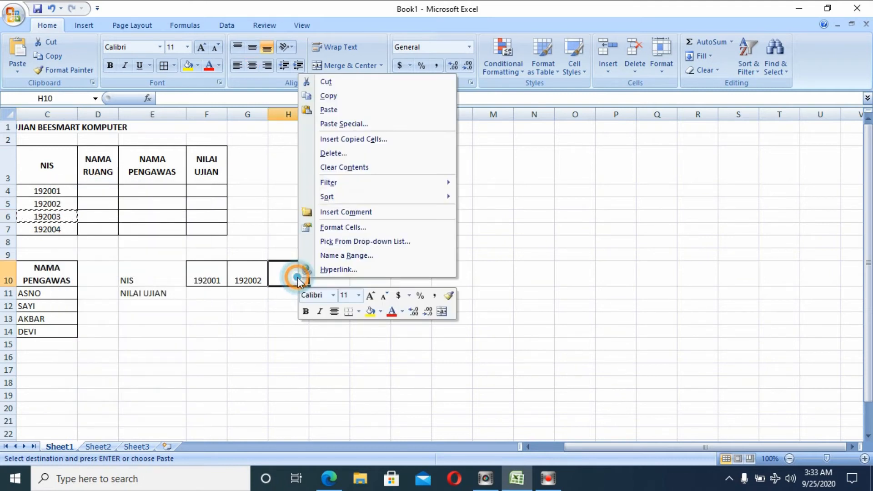
left_click(312, 112)
left_click(38, 228)
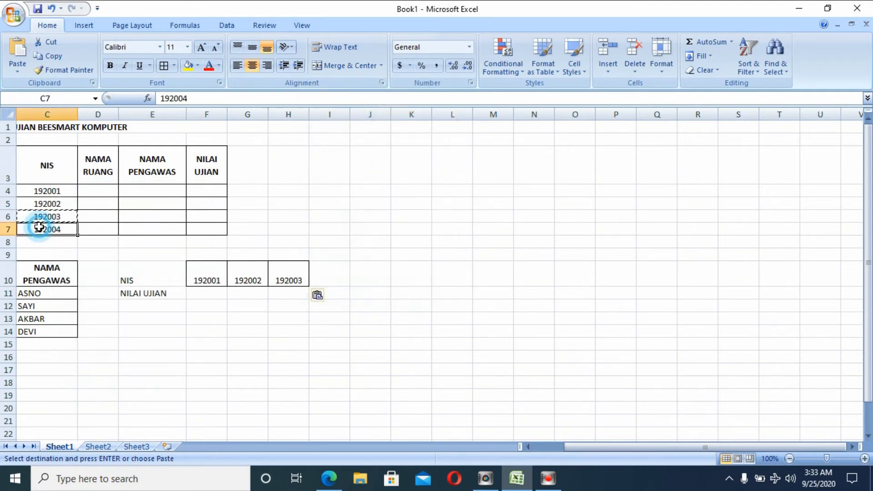
right_click(40, 228)
left_click(102, 256)
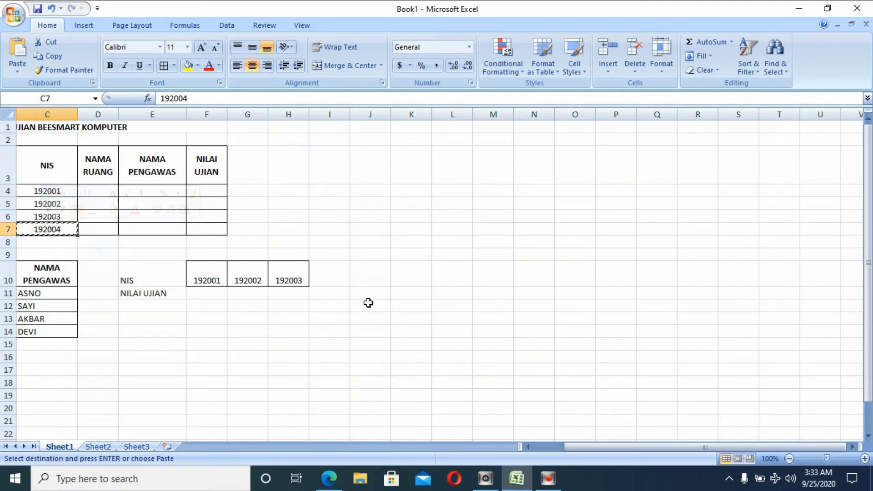
left_click(324, 270)
right_click(324, 270)
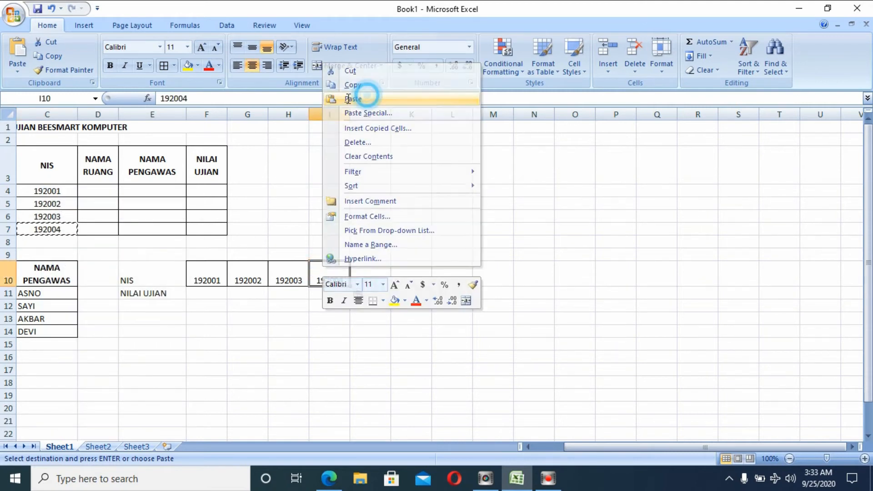
left_click(364, 99)
left_click(214, 295)
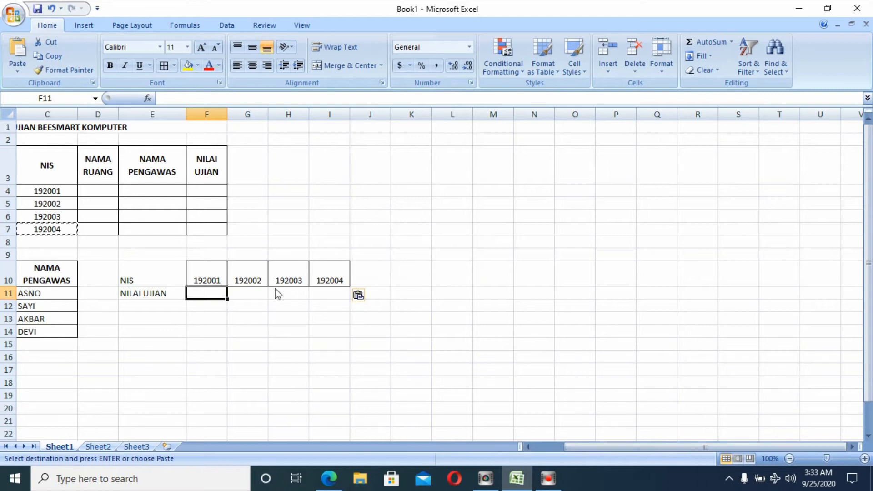
Enter exam scores 75, 85, 75 and 80 in F11 through I11.
type("85")
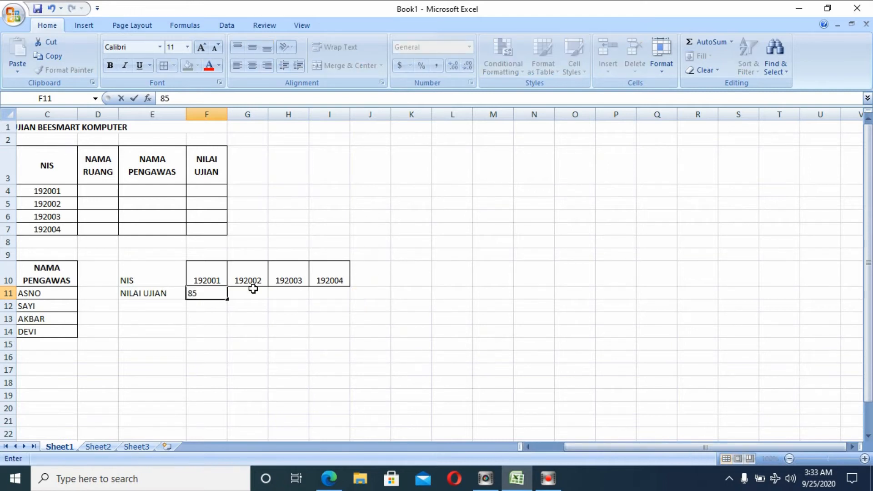
left_click(255, 292)
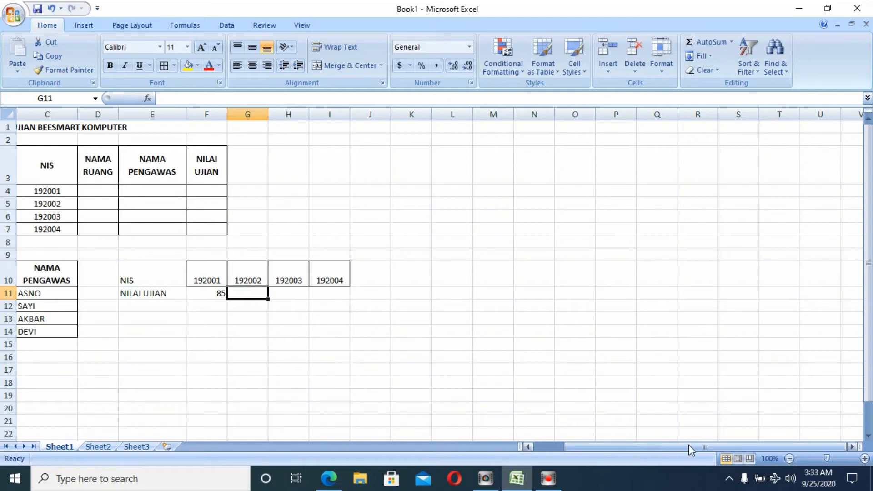
left_click_drag(692, 448, 614, 463)
left_click(348, 293)
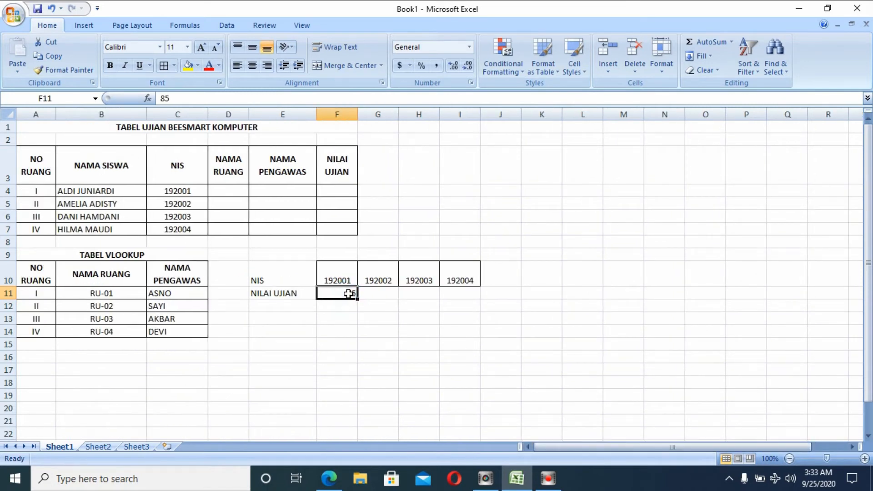
type("75")
left_click(375, 296)
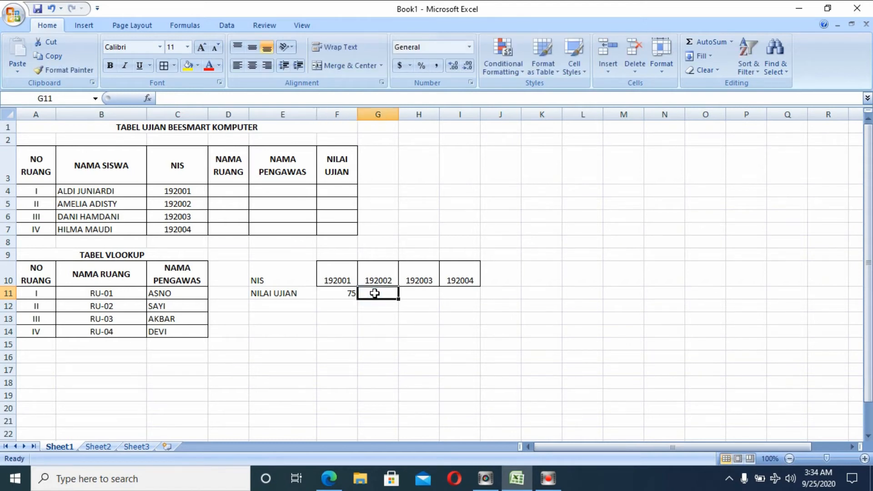
type("85")
left_click(417, 295)
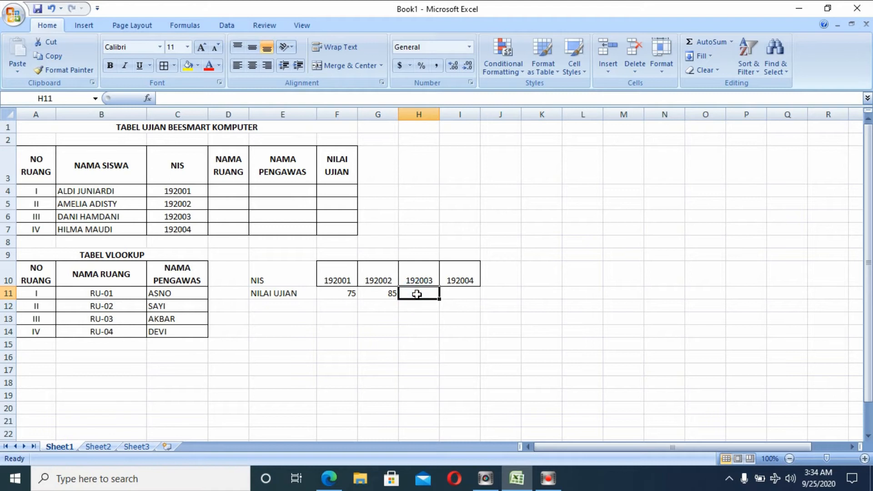
type("7")
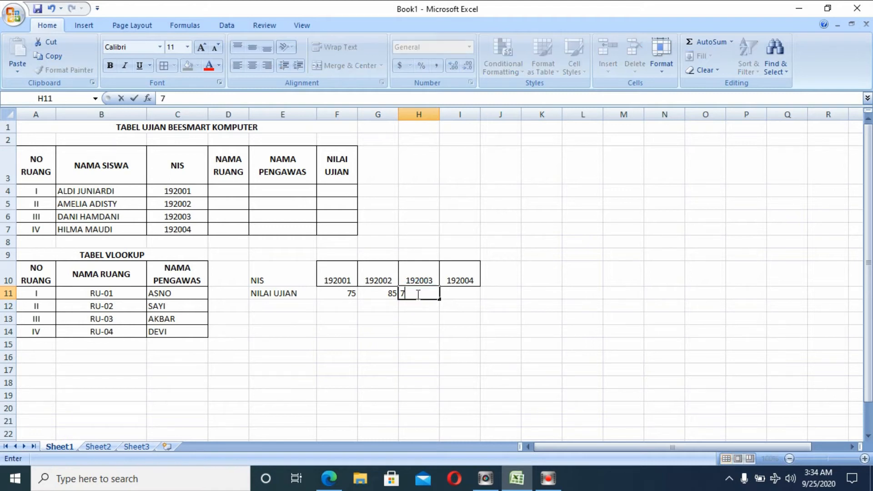
type("5")
left_click(465, 293)
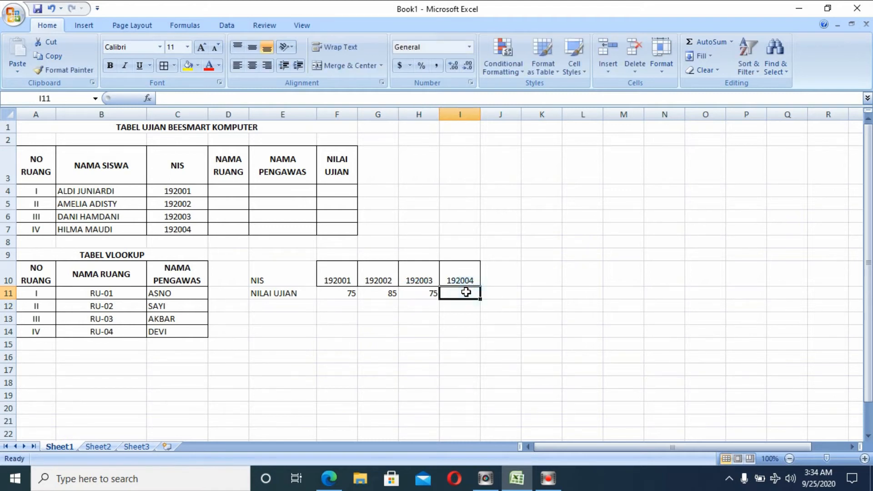
type("80")
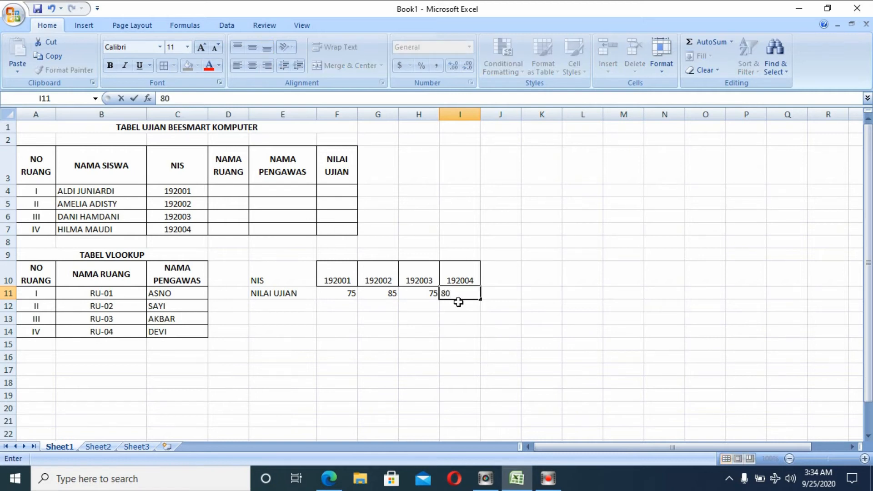
left_click(457, 318)
Apply All Borders to the NIS and NILAI UJIAN table E10:I11.
left_click_drag(464, 296, 302, 276)
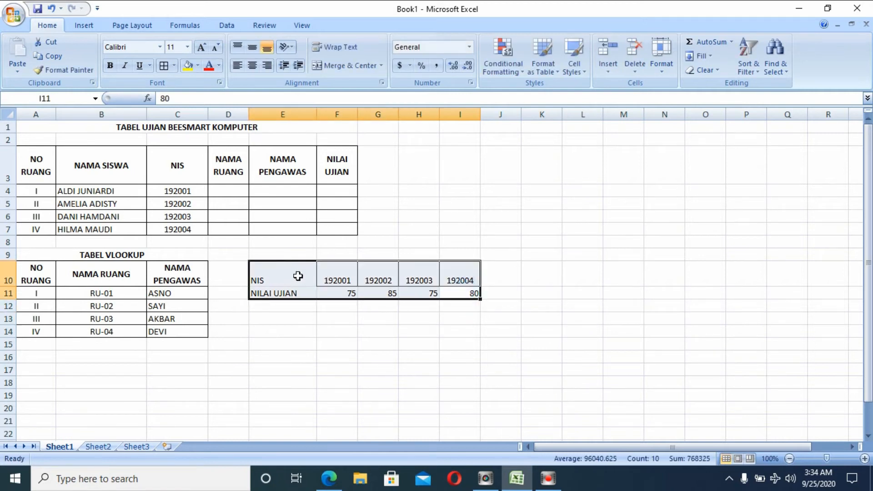
left_click(173, 66)
left_click(222, 167)
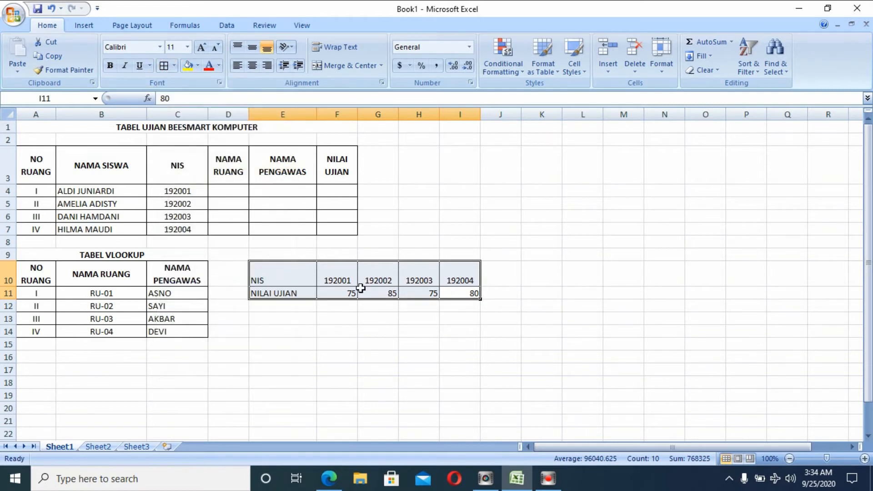
left_click(319, 256)
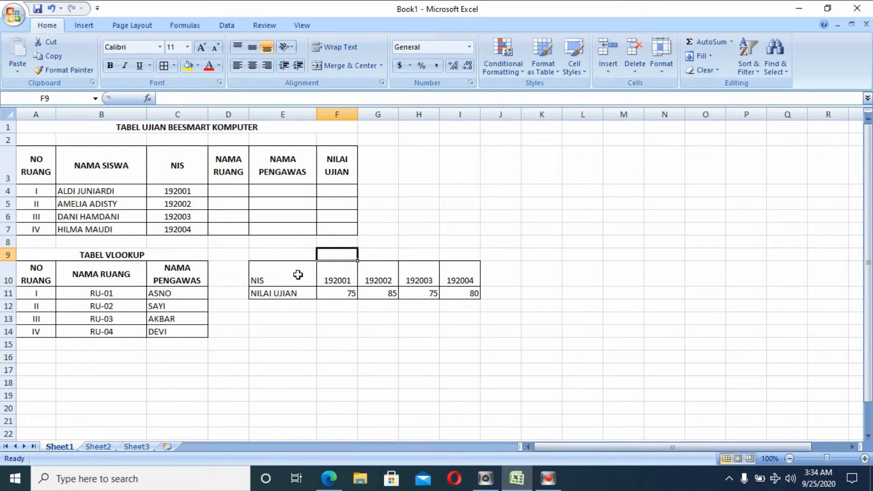
Merge E9:I9 and enter the bold title TABEL HLOOKUP.
left_click_drag(274, 257, 449, 253)
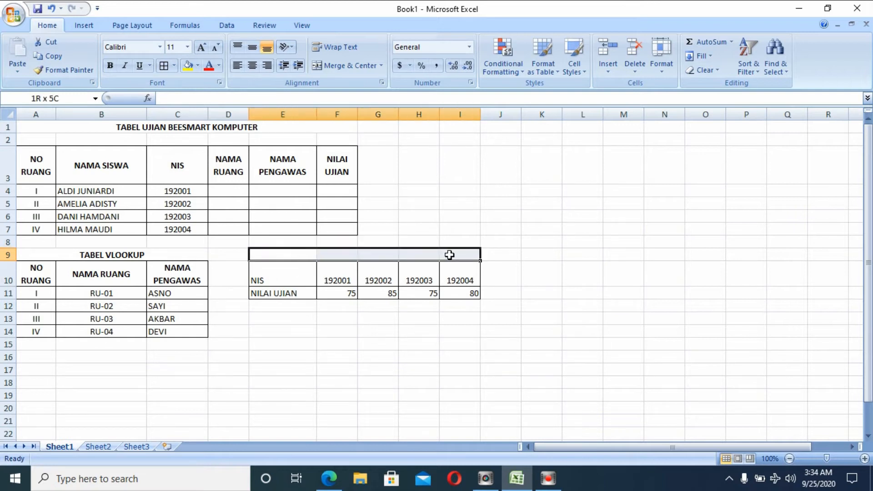
left_click(362, 71)
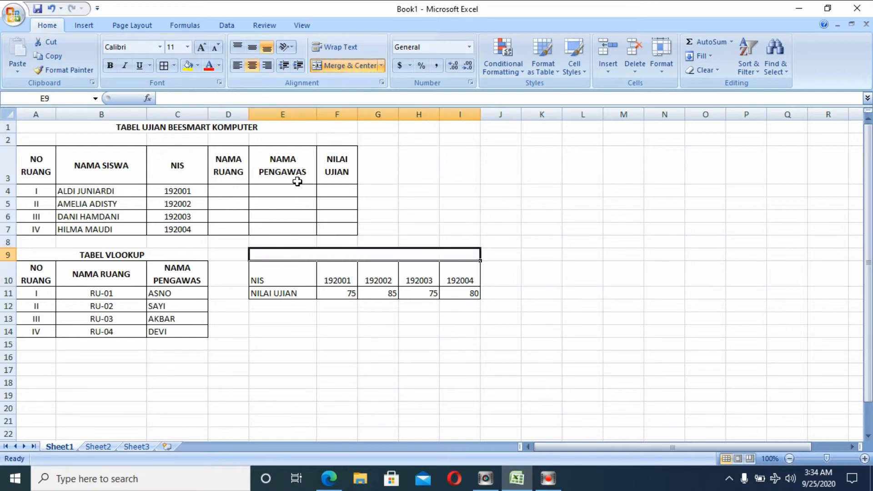
type("TABEL HLO")
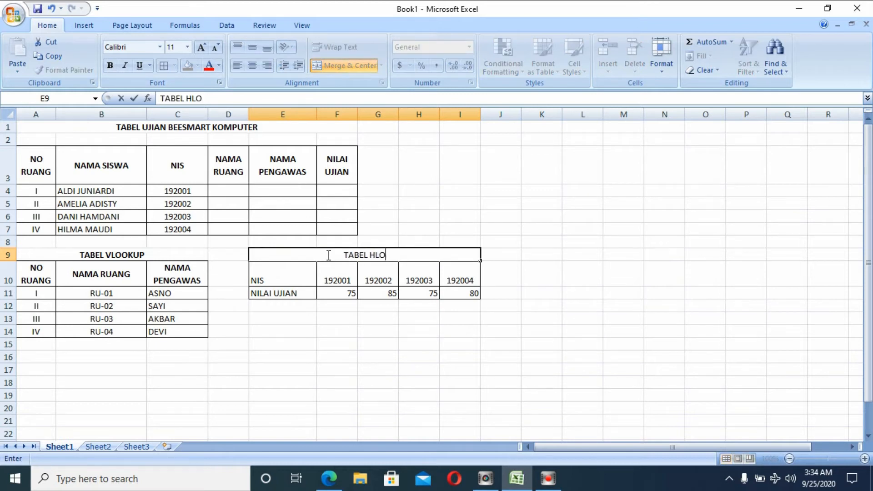
type("OKUP")
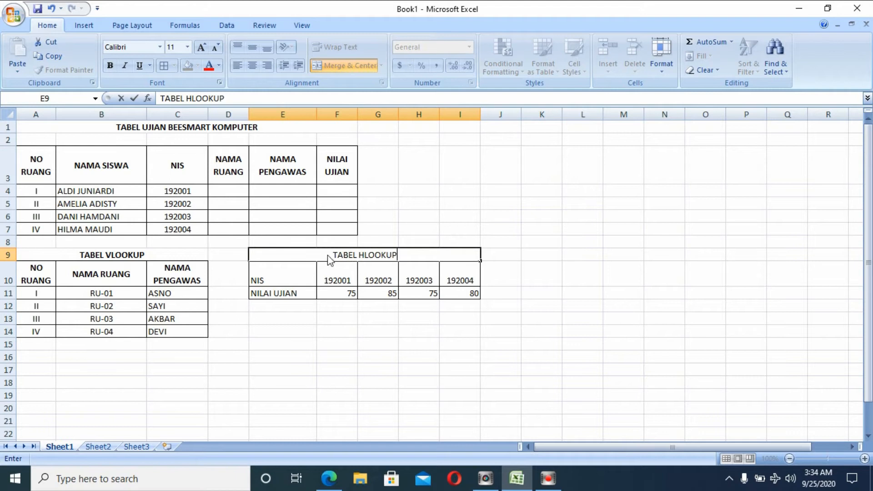
left_click(394, 323)
left_click(384, 253)
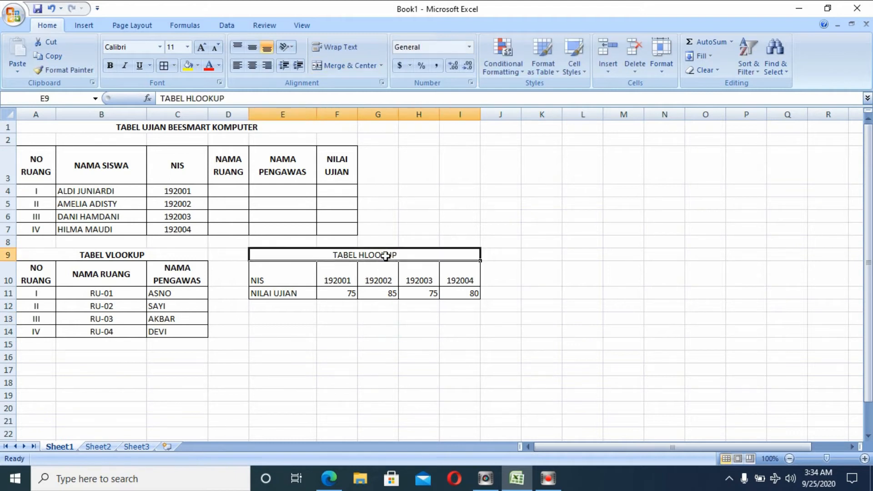
left_click(108, 66)
left_click_drag(275, 295, 282, 319)
Centre the NIS label and merge NILAI UJIAN across rows 11–12.
left_click(342, 65)
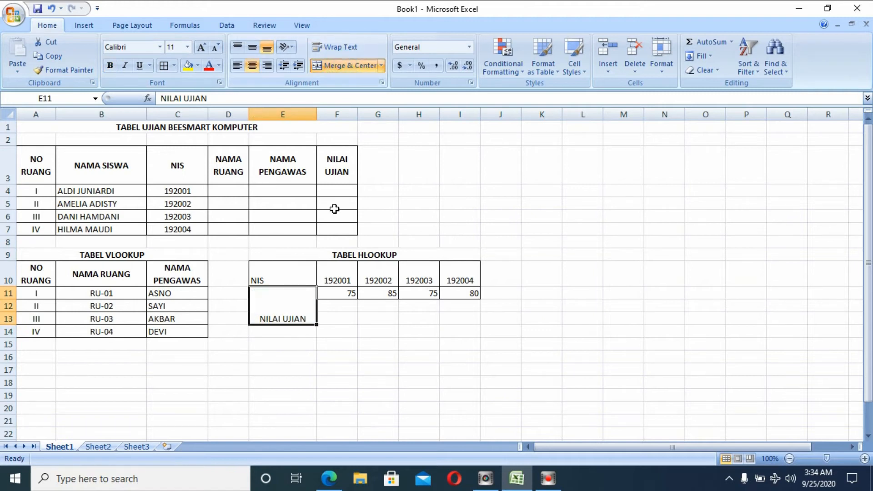
left_click(252, 46)
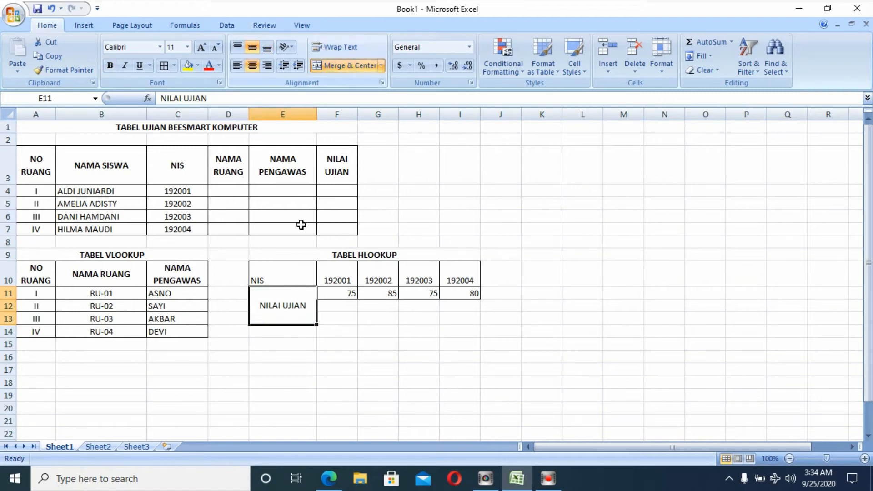
left_click(293, 273)
left_click(252, 47)
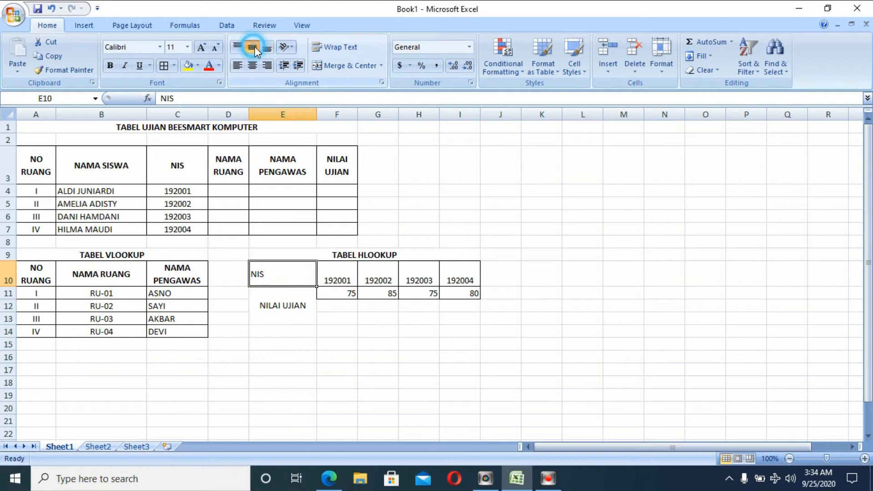
left_click(254, 69)
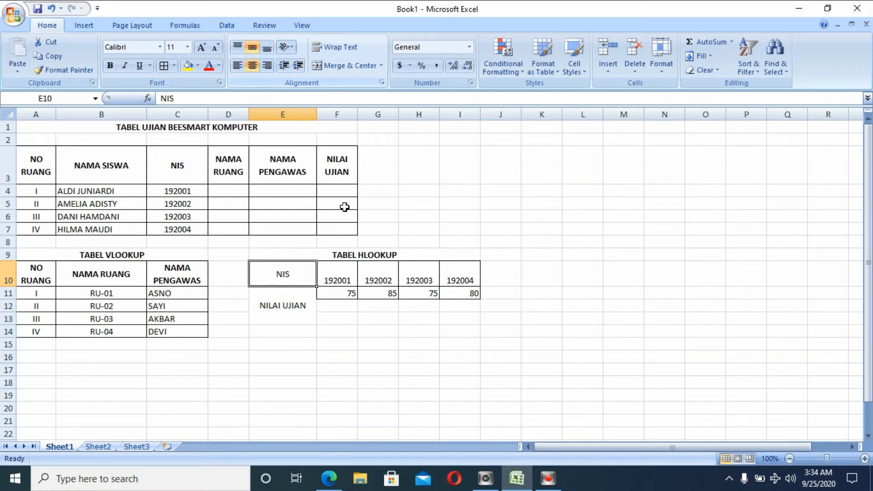
left_click(299, 311)
left_click(332, 64)
left_click(297, 303)
left_click_drag(298, 298, 416, 294)
left_click(351, 67)
Merge each score 75, 85, 75 and 80 with the cell below it.
left_click(346, 65)
left_click(334, 66)
left_click(335, 66)
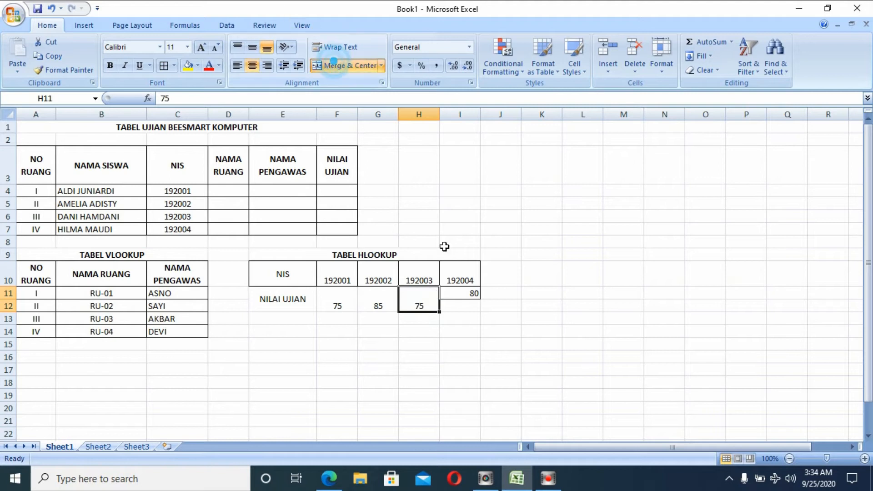
left_click_drag(468, 304, 285, 274)
left_click(334, 65)
Vertically centre the table, apply All Borders, and bold the NIS and NILAI UJIAN labels.
left_click(465, 304)
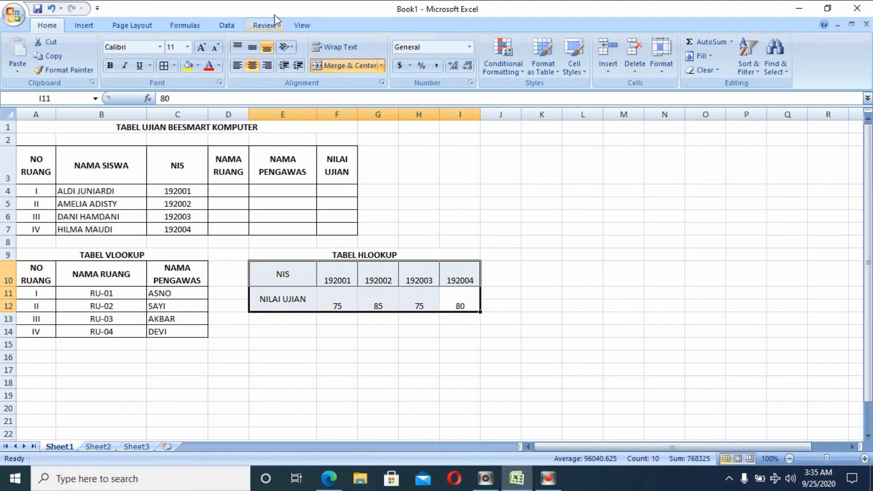
left_click(252, 48)
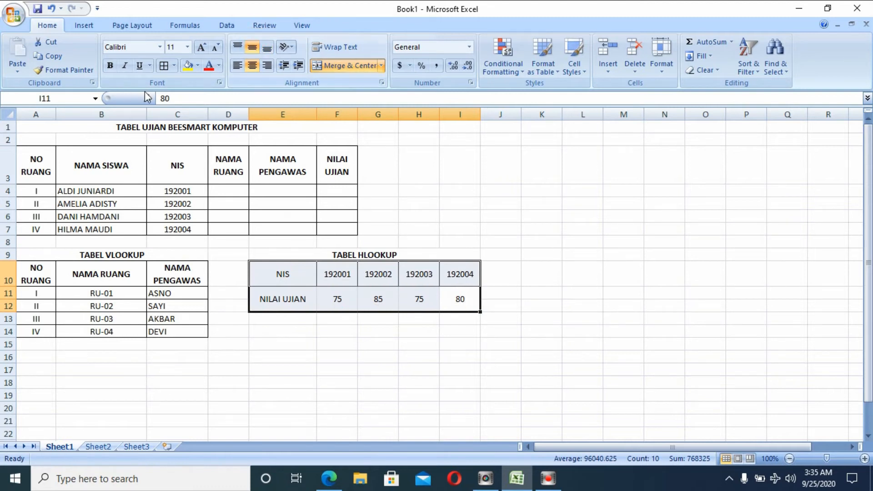
left_click(175, 66)
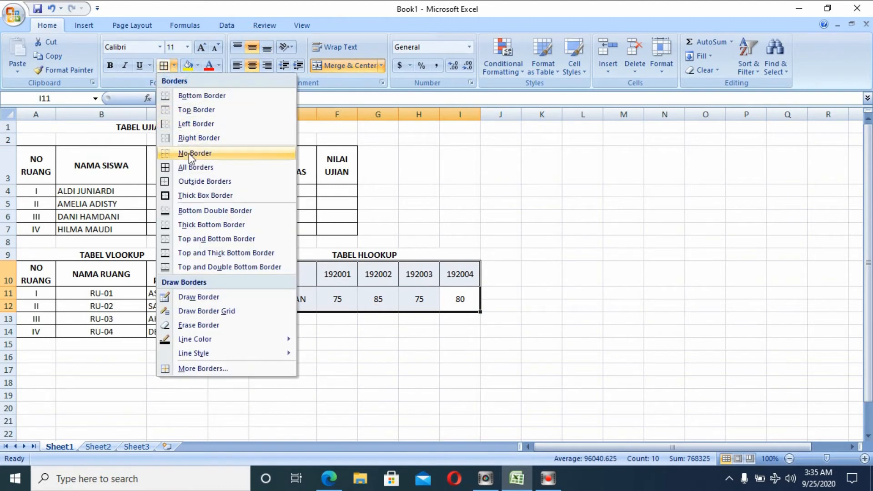
left_click(191, 168)
left_click(298, 300)
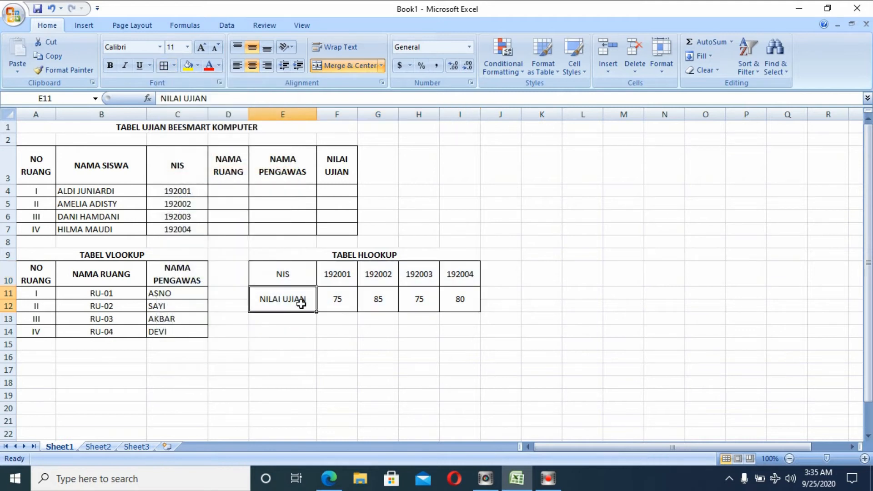
left_click_drag(293, 286, 284, 275)
left_click(110, 65)
scroll(285, 247, "down", 1)
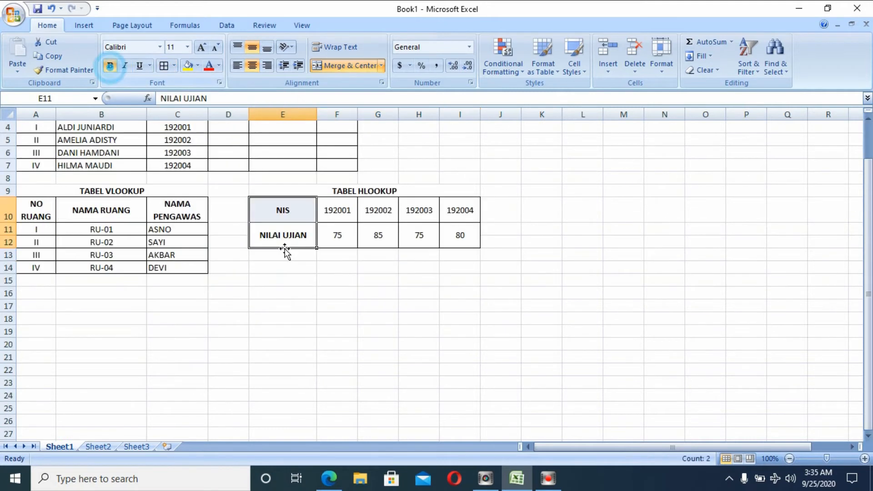
left_click(286, 304)
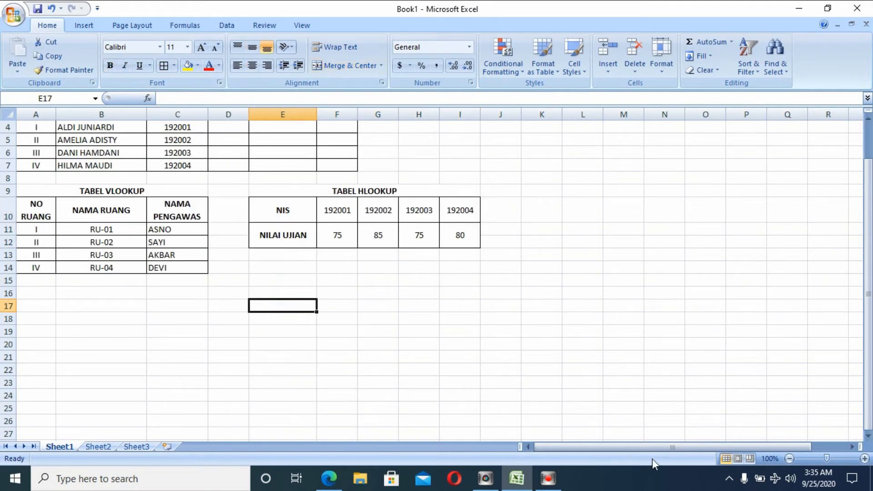
Select cell D4, the first NAMA RUANG cell, for the lookup formula.
left_click(862, 231)
left_click_drag(867, 230, 867, 196)
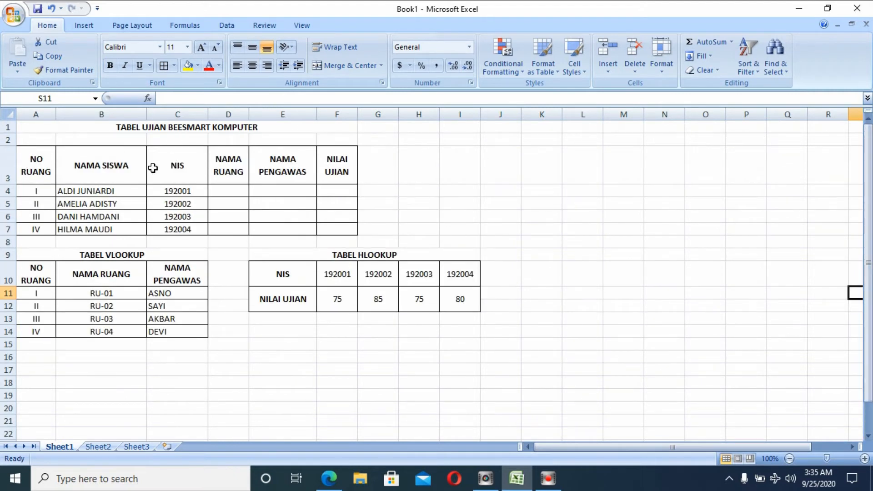
left_click(226, 189)
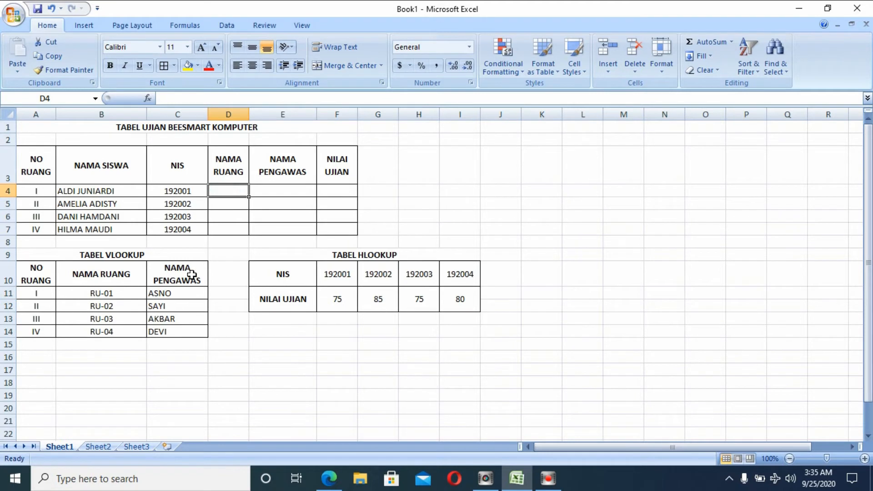
left_click_drag(105, 292, 101, 332)
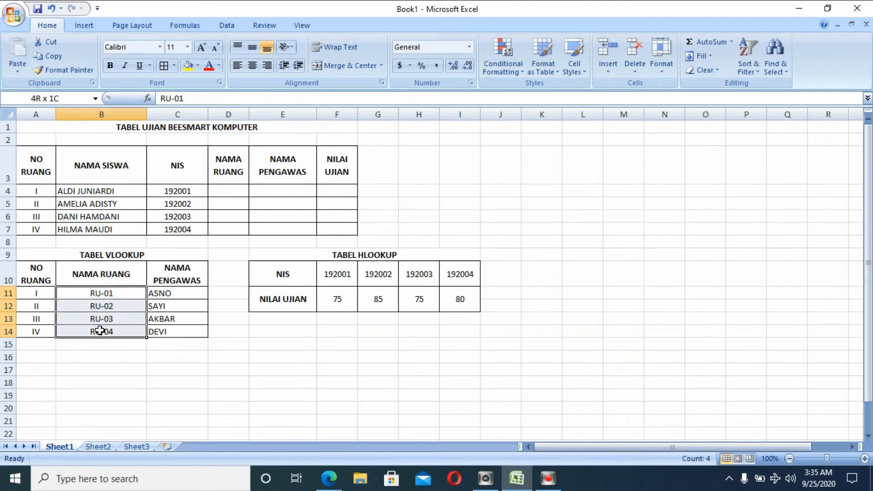
left_click_drag(230, 186, 234, 230)
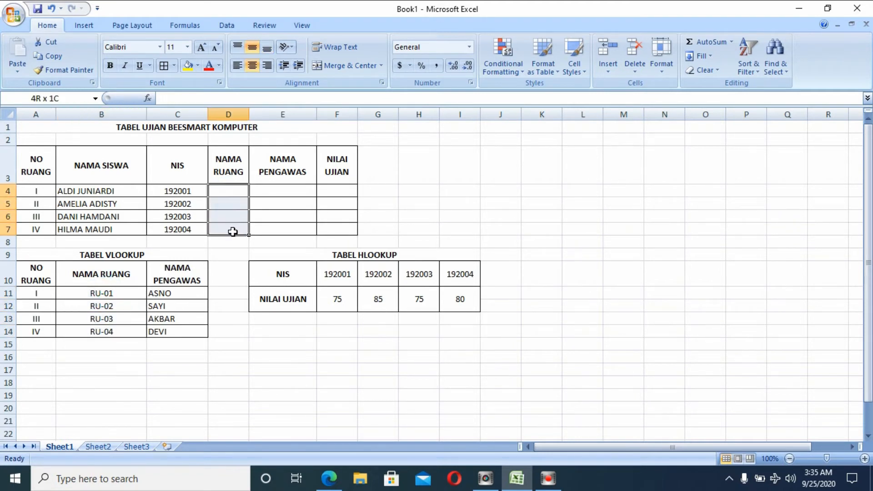
left_click(234, 189)
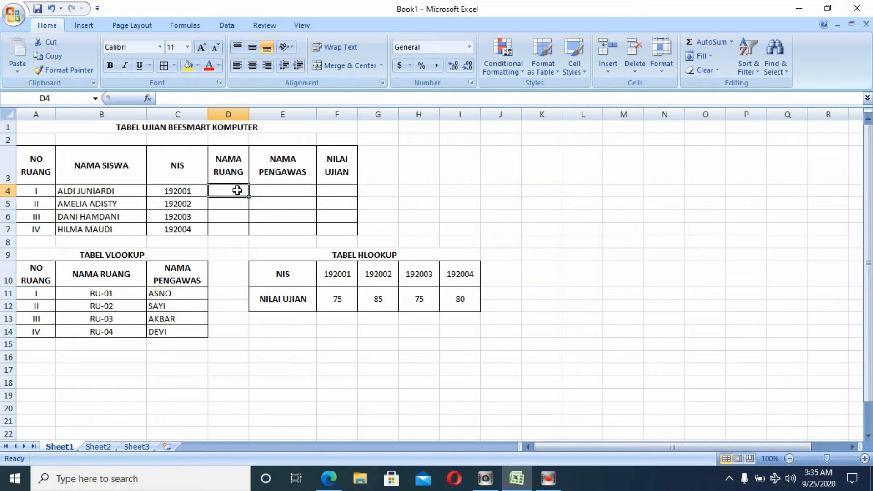
Enter =VLOOKUP(B11) in D4 and dismiss the too-few-arguments warning.
type("=")
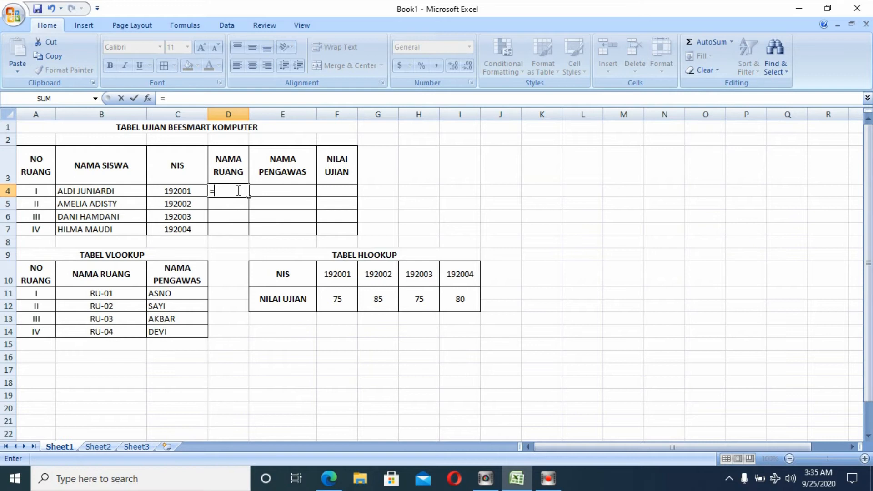
type("VLOO")
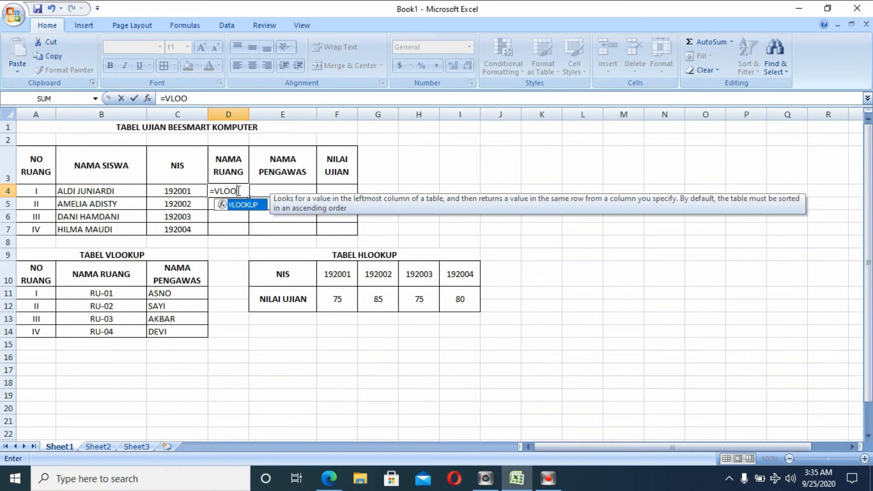
type("KUP(")
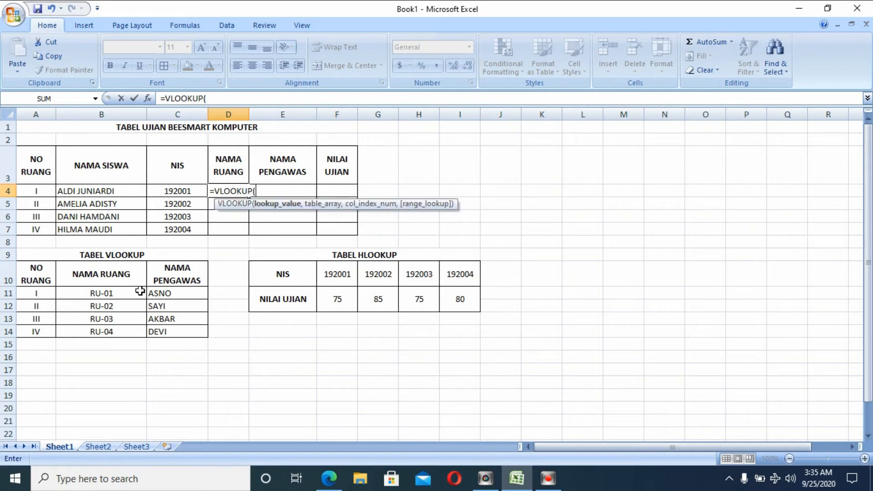
mouse_move(138, 294)
left_mouse_down()
mouse_move(128, 331)
mouse_move(137, 298)
left_mouse_up()
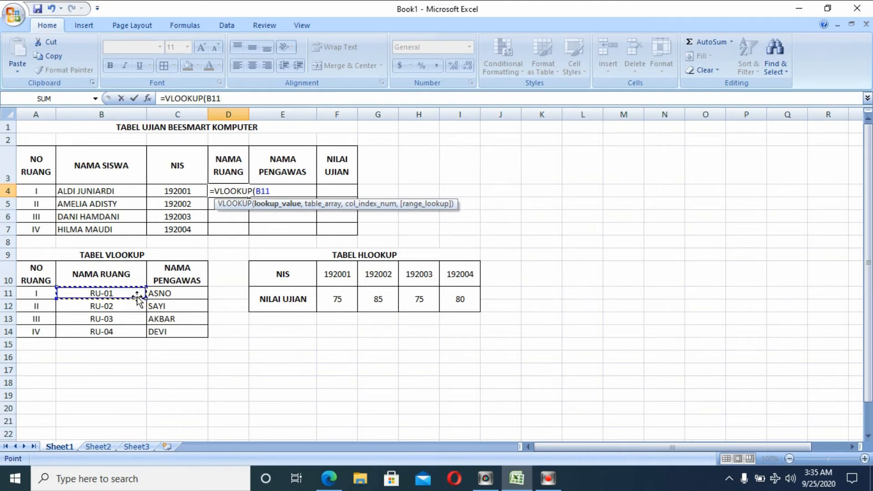
type(")")
key("Return")
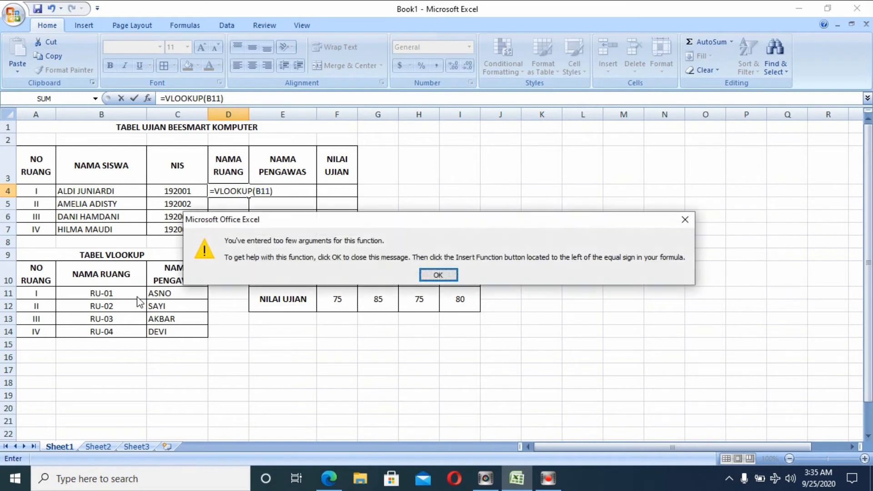
key("Return")
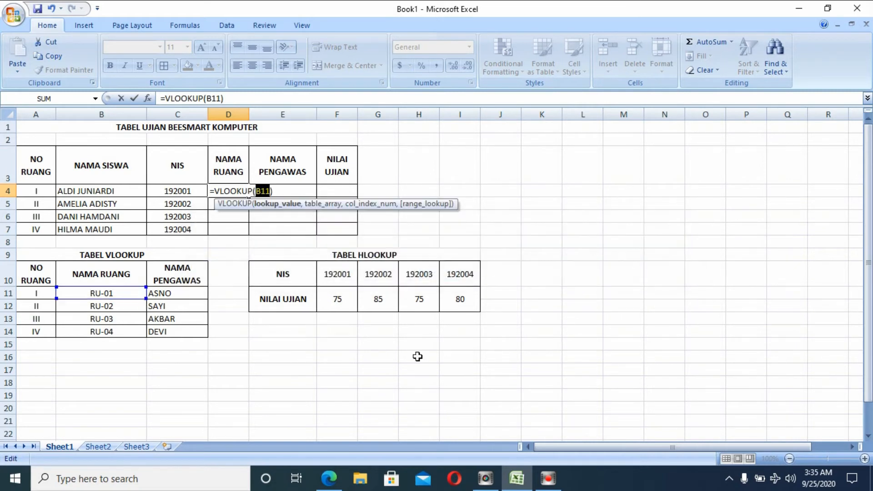
left_click(547, 478)
left_click(225, 191)
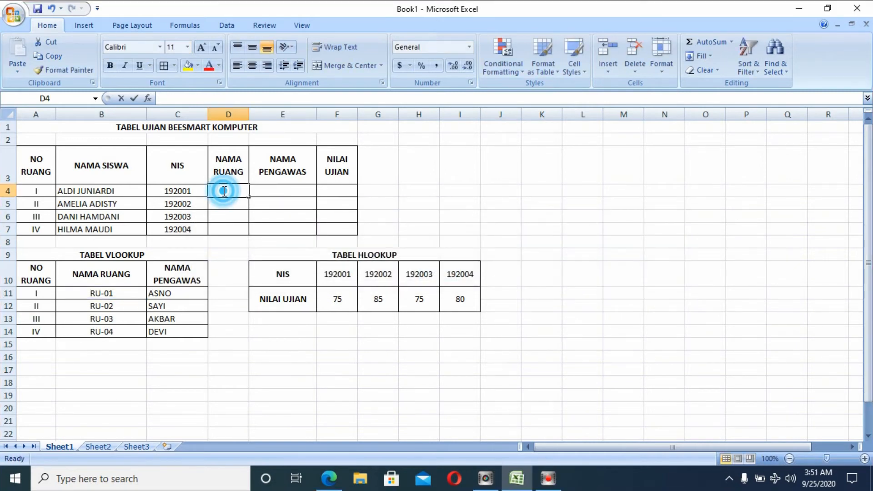
Type =VLOOKUP(A4,$A$11:$C$14,2) in D4 to fetch the first room name.
key("BackSpace")
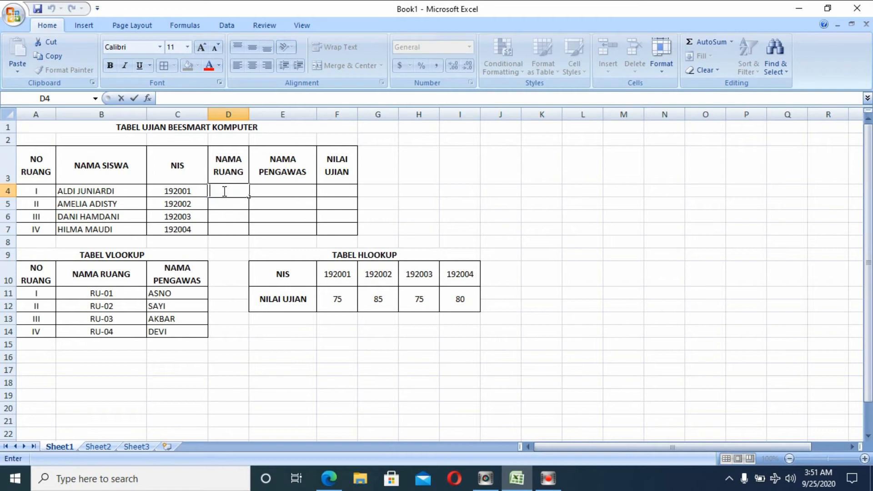
type("=VLOOK")
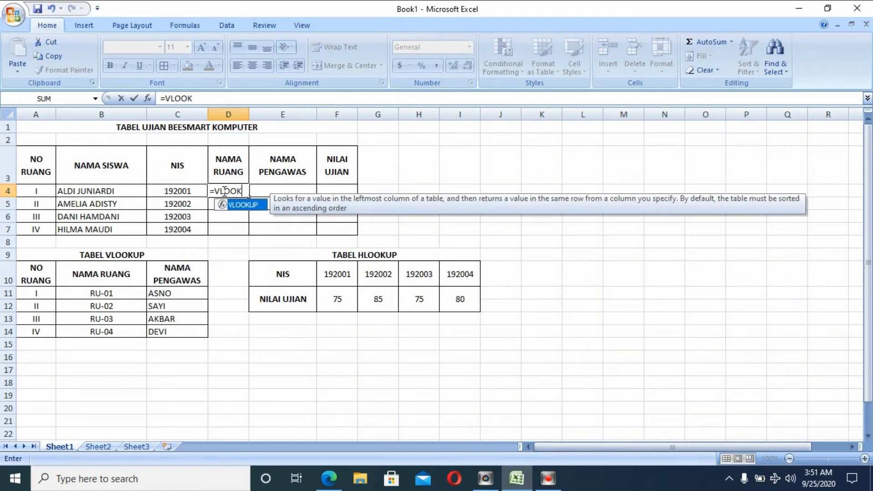
type("UP(")
left_click(43, 192)
type(",")
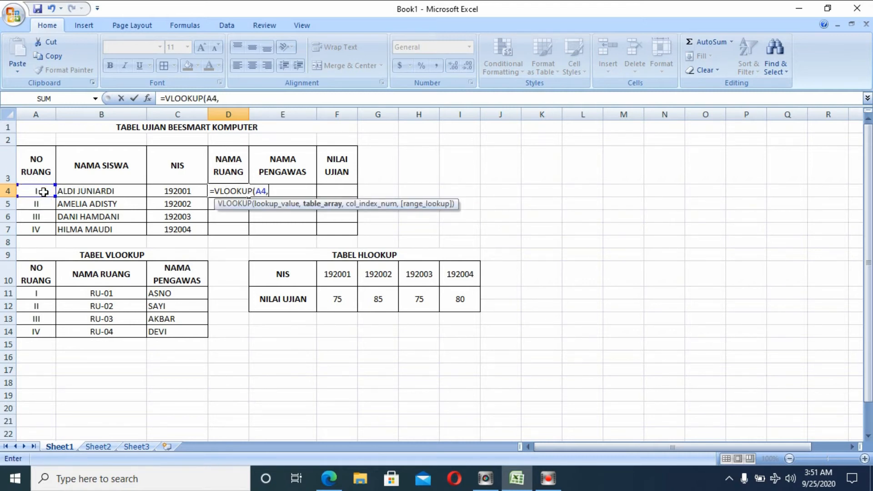
left_click_drag(43, 290, 196, 332)
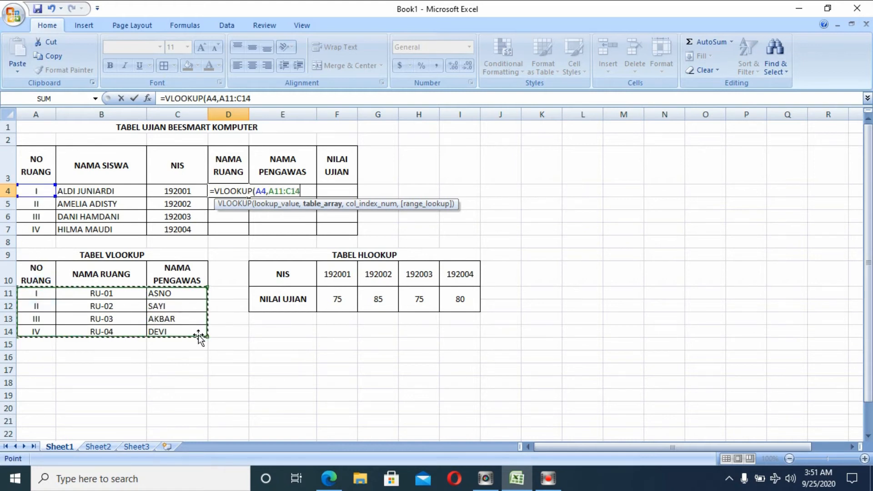
key("F4")
type(",2")
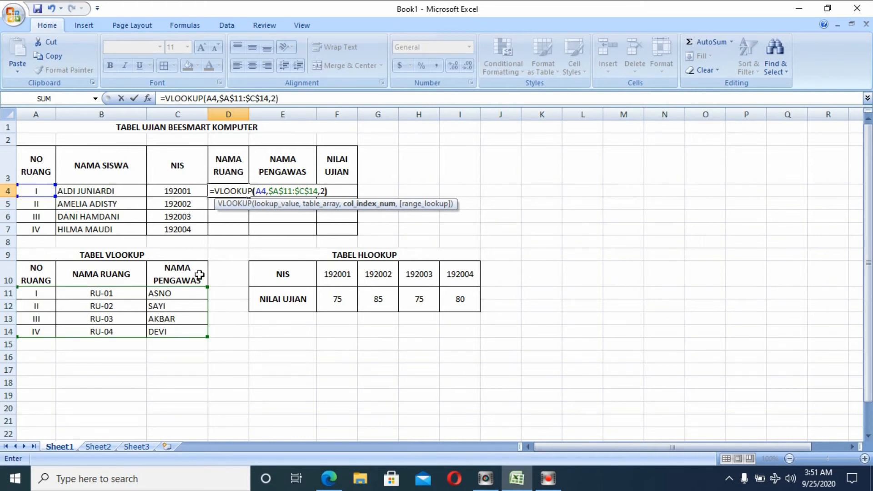
key("Return")
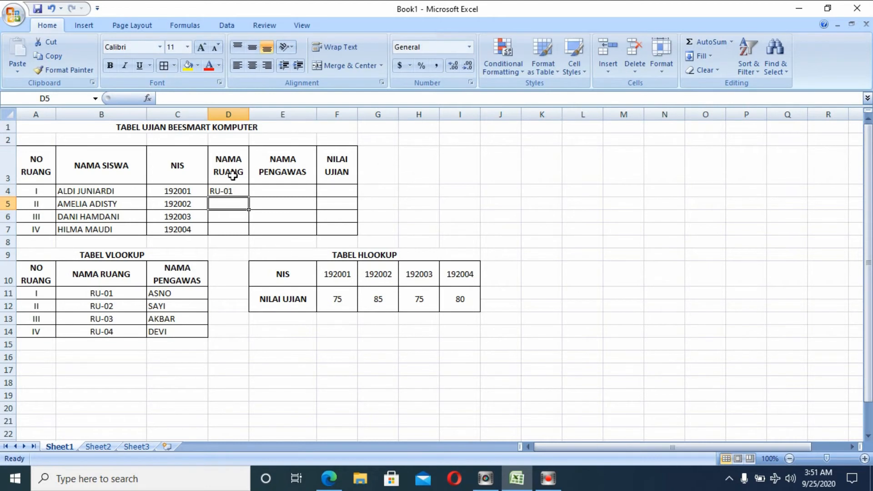
left_click(230, 190)
double_click(230, 191)
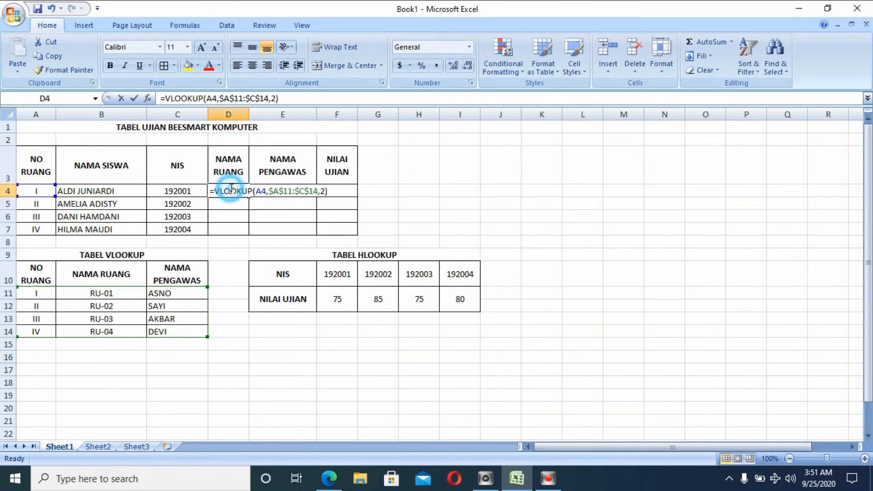
left_click(324, 191)
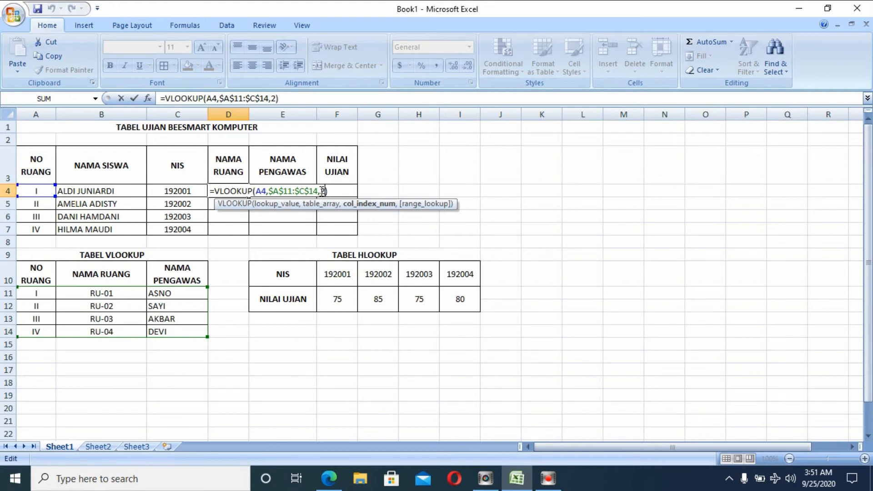
key("BackSpace")
type("1")
key("Return")
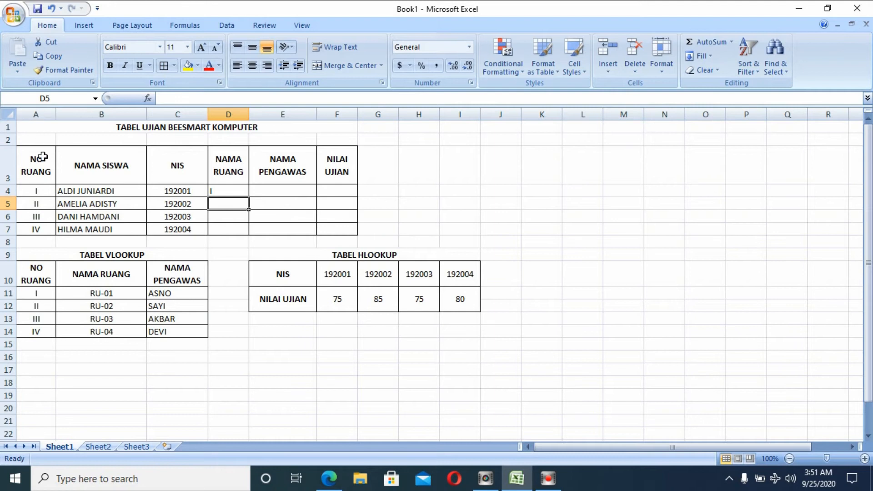
left_click_drag(46, 138, 23, 240)
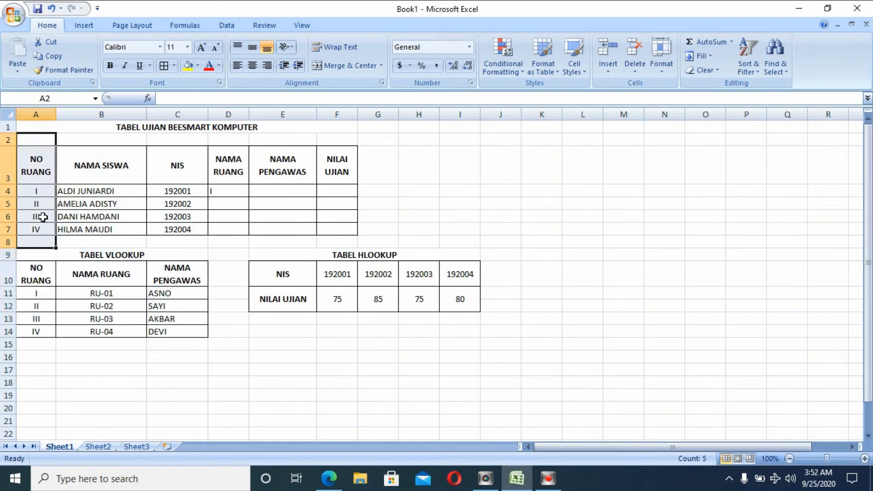
left_click_drag(41, 270, 32, 319)
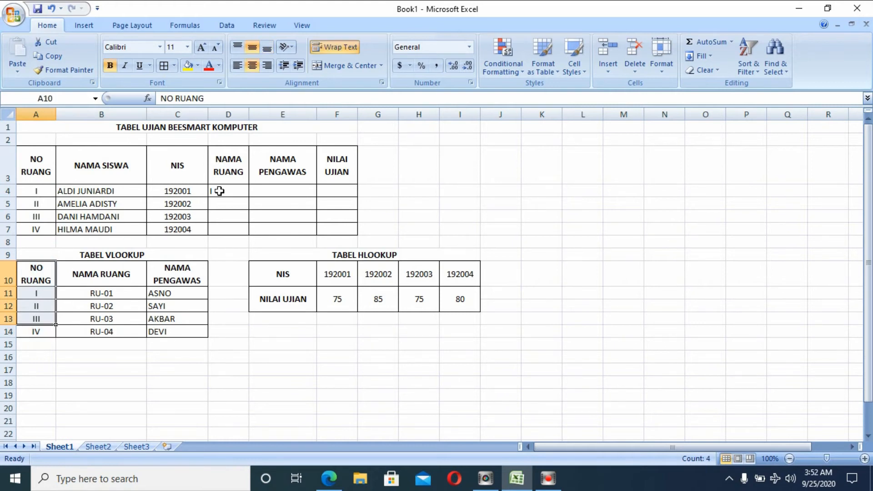
double_click(235, 191)
left_click(326, 192)
key("BackSpace")
type("2")
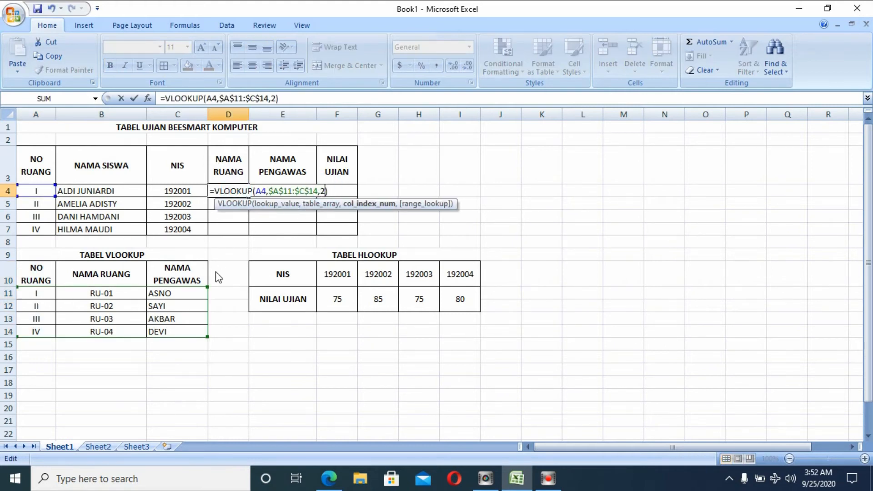
key("Return")
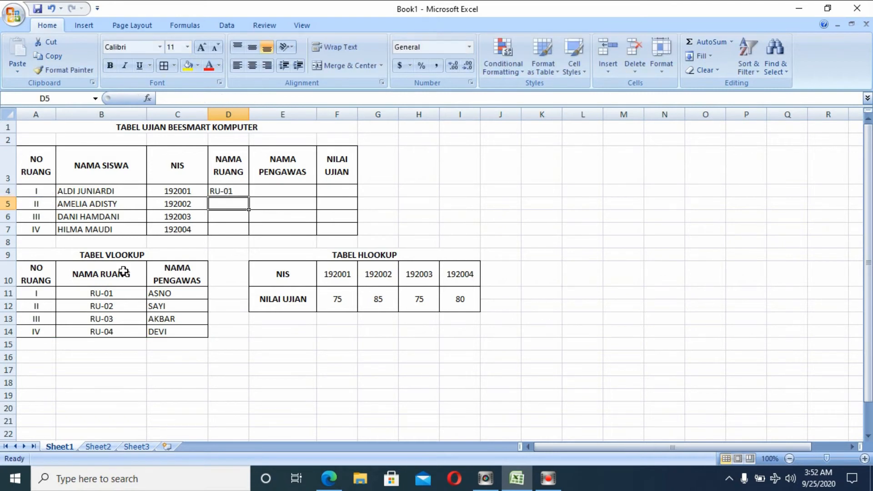
left_click_drag(119, 271, 112, 318)
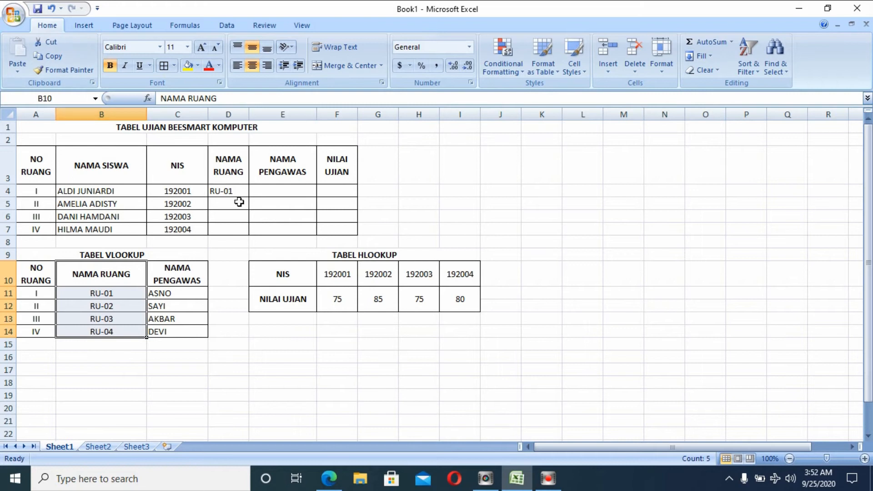
double_click(235, 188)
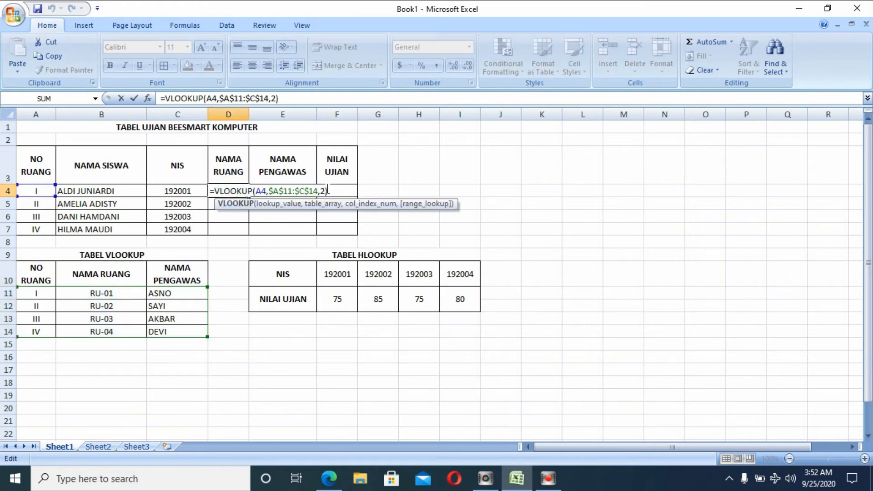
left_click(326, 190)
key("BackSpace")
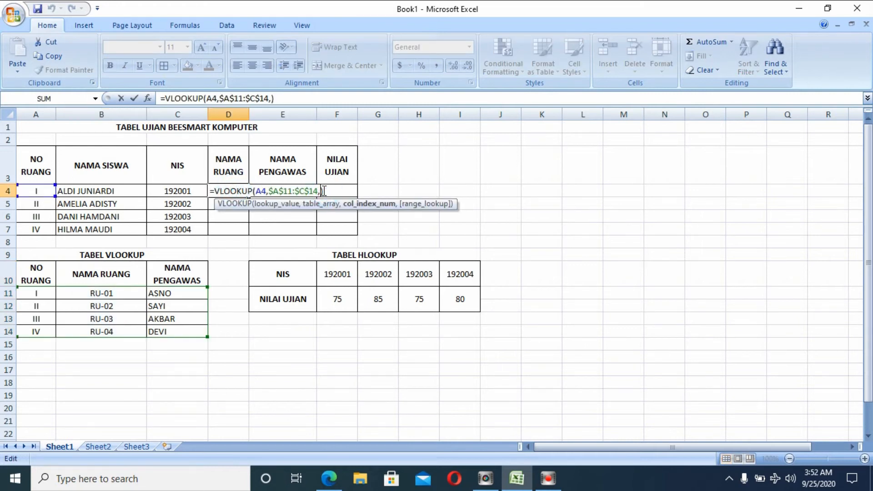
type("3")
key("Return")
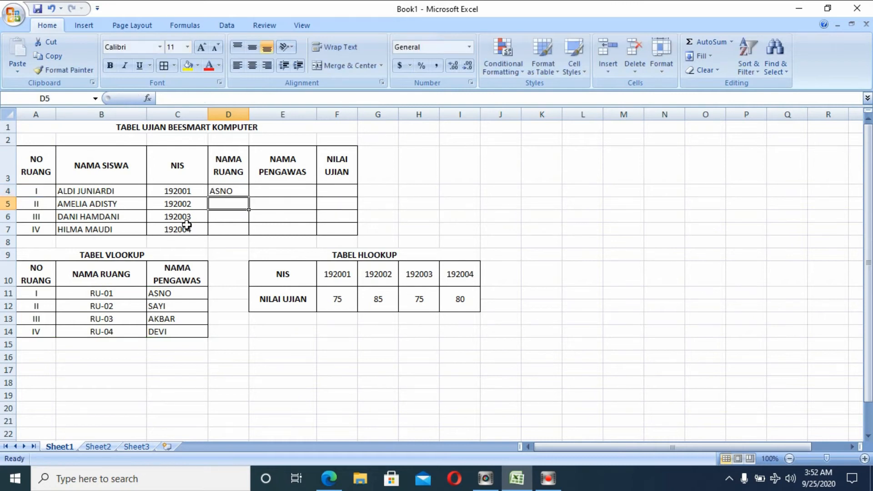
double_click(243, 190)
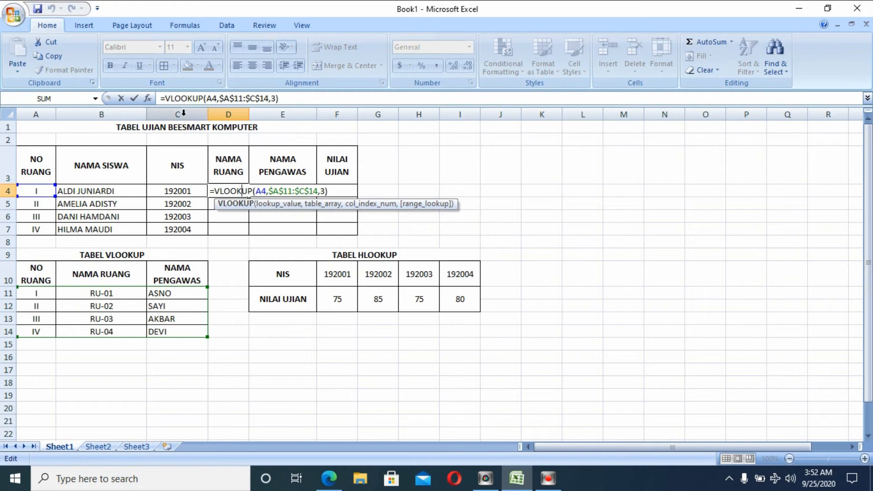
left_click(325, 191)
key("BackSpace")
key("Return")
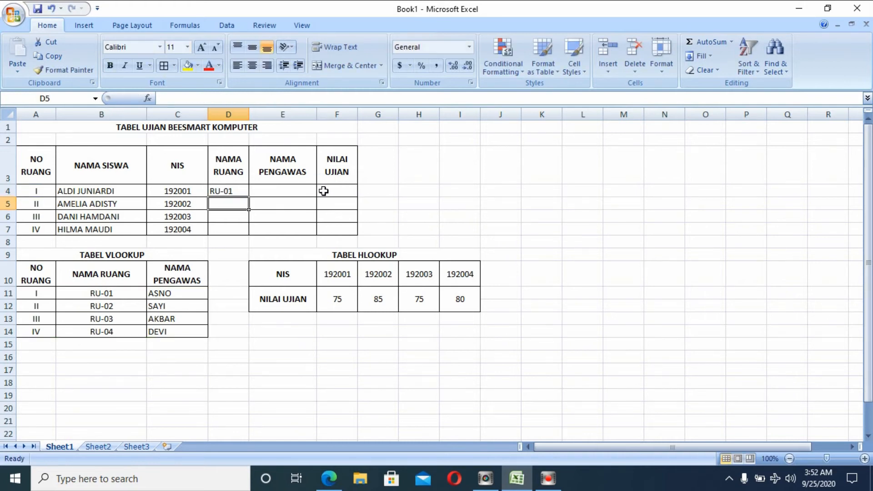
left_click(240, 190)
Fill D4's VLOOKUP down to D7 and repair D6's formula so it shows RU-03.
left_click_drag(249, 197, 244, 231)
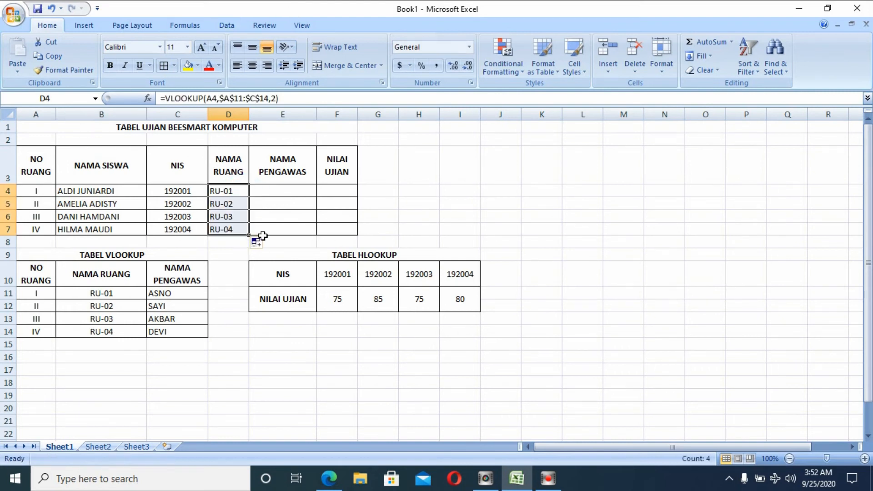
double_click(230, 201)
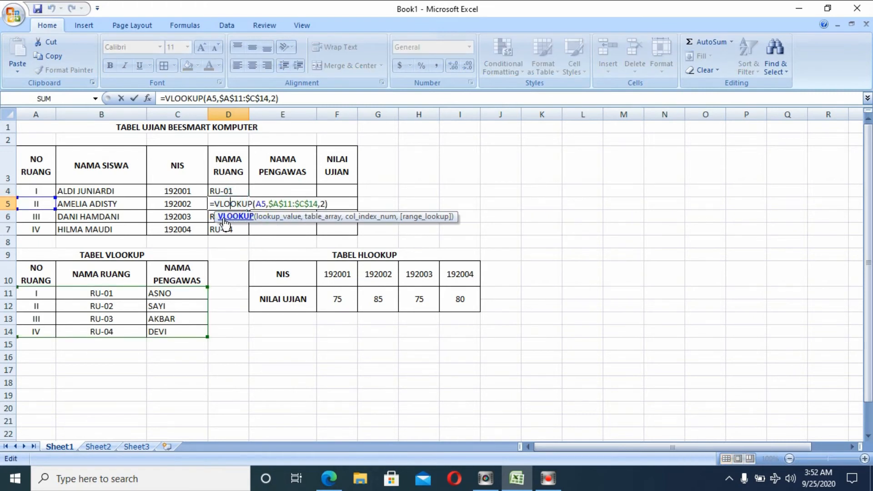
double_click(211, 215)
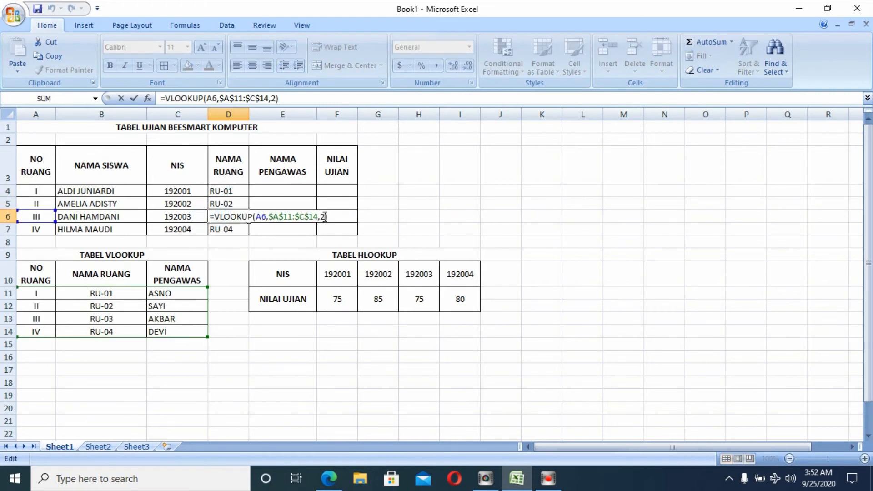
left_click(232, 229)
double_click(232, 220)
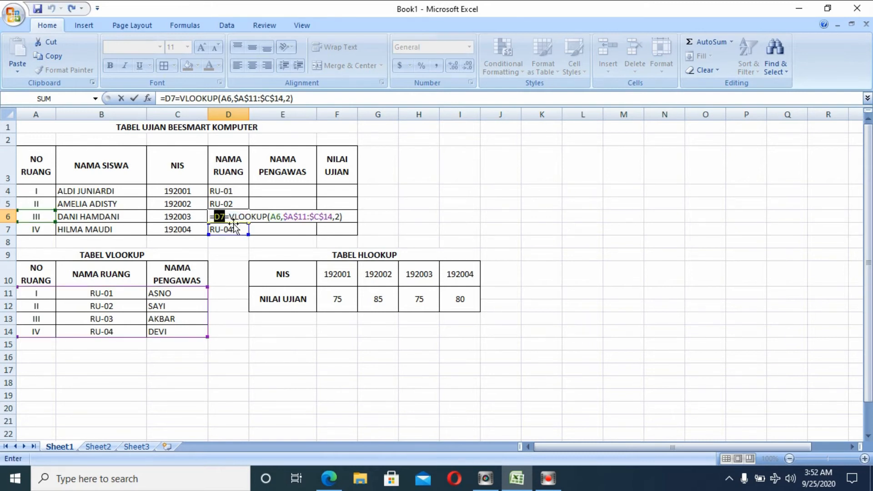
key("BackSpace")
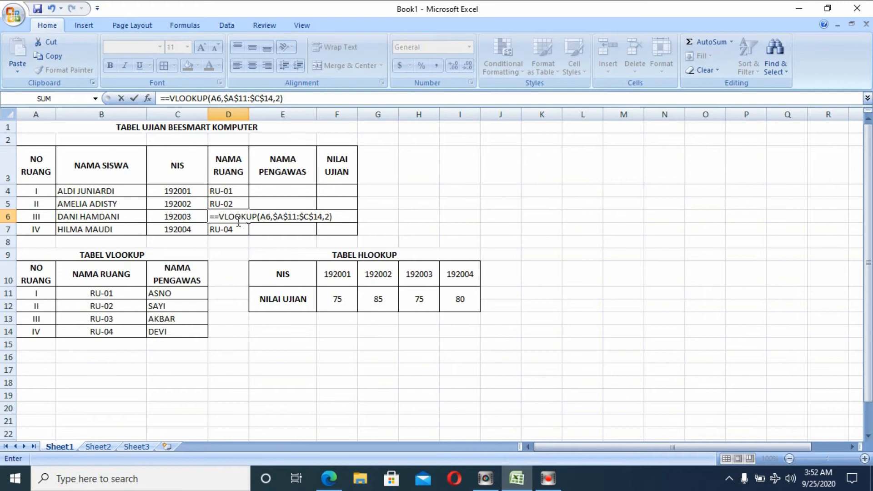
key("BackSpace")
key("Return")
Review the copied formulas in D7, D6 and D5, leaving them unchanged.
left_click(236, 231)
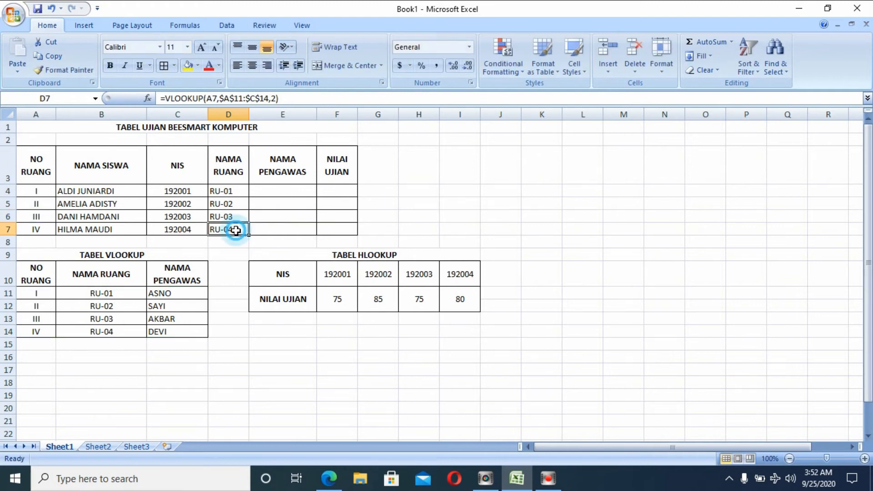
double_click(236, 231)
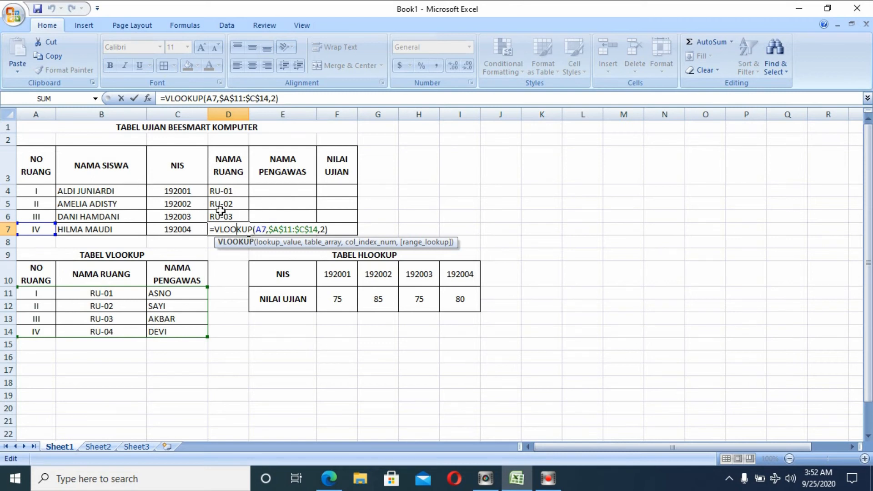
key("Escape")
double_click(232, 219)
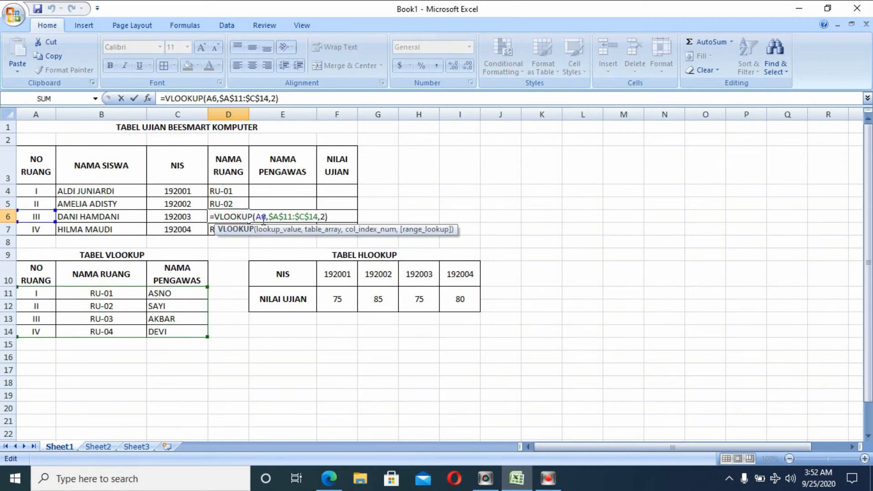
key("Escape")
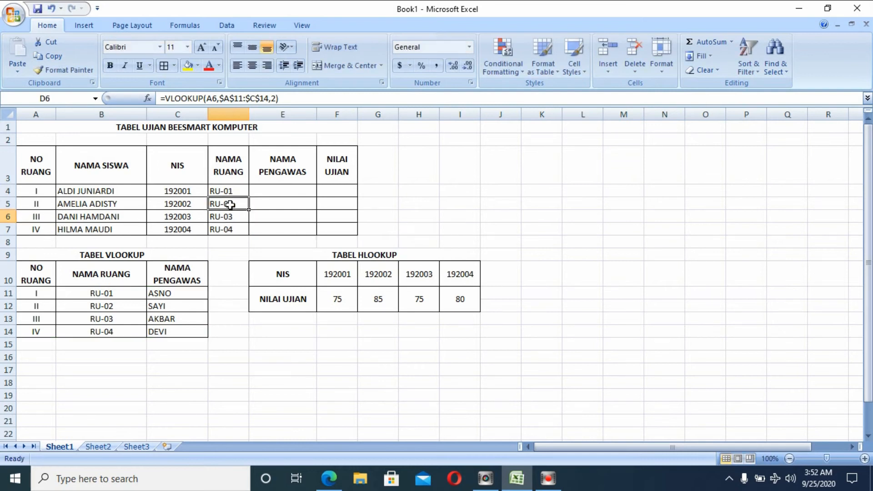
double_click(230, 204)
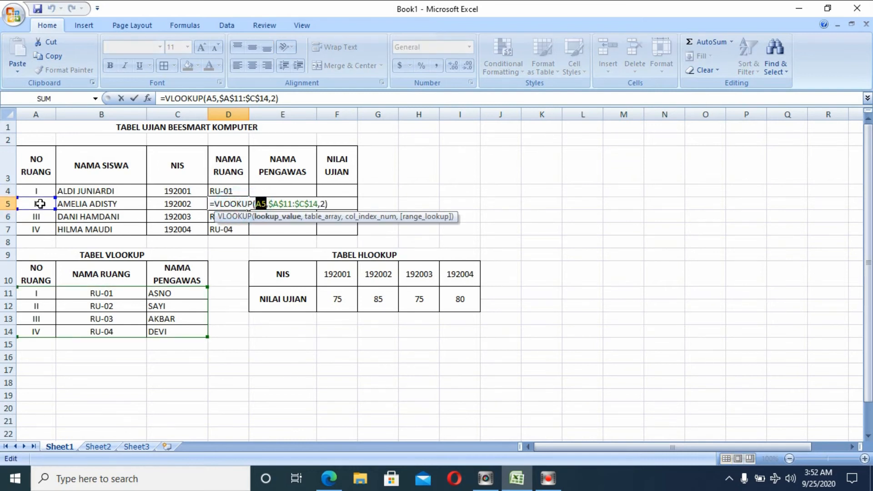
key("Escape")
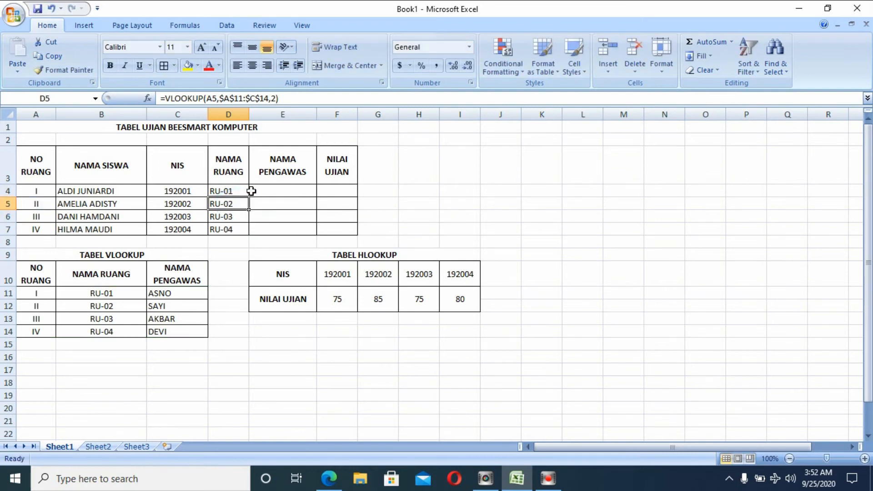
Enter =VLOOKUP(A4,$A$11:$C$14,3,0) in E4 so it returns ASNO.
left_click(283, 191)
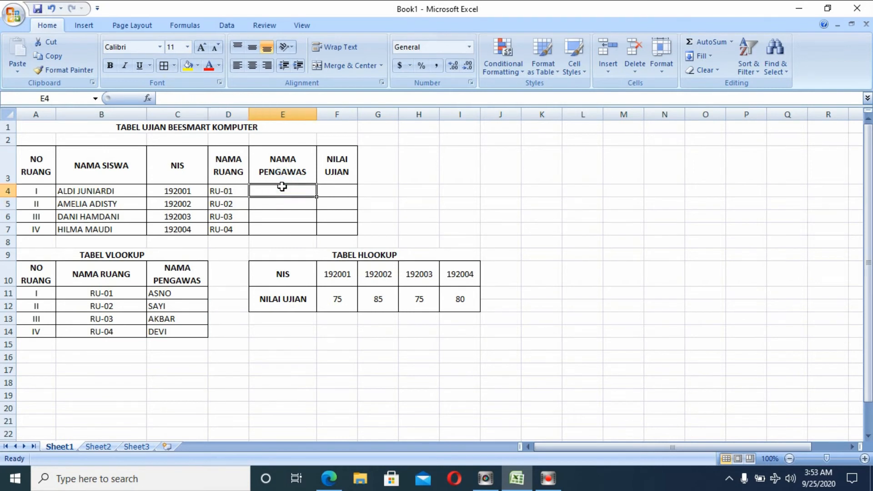
type("=")
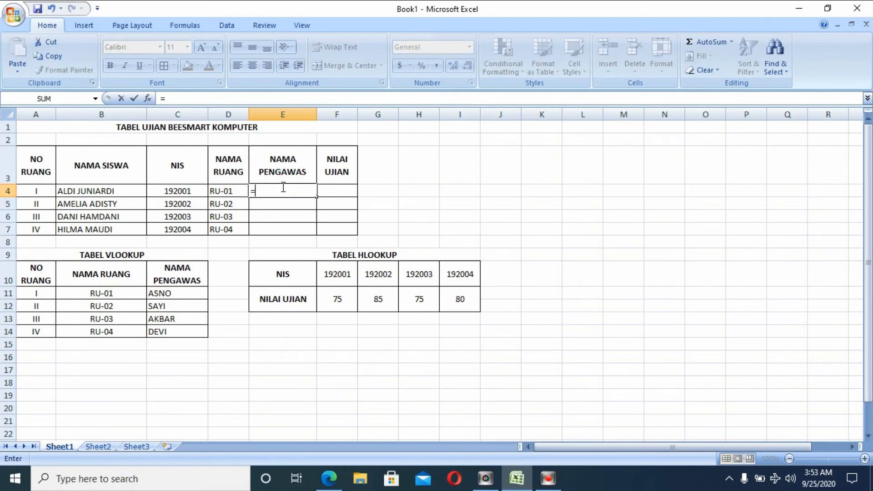
type("V")
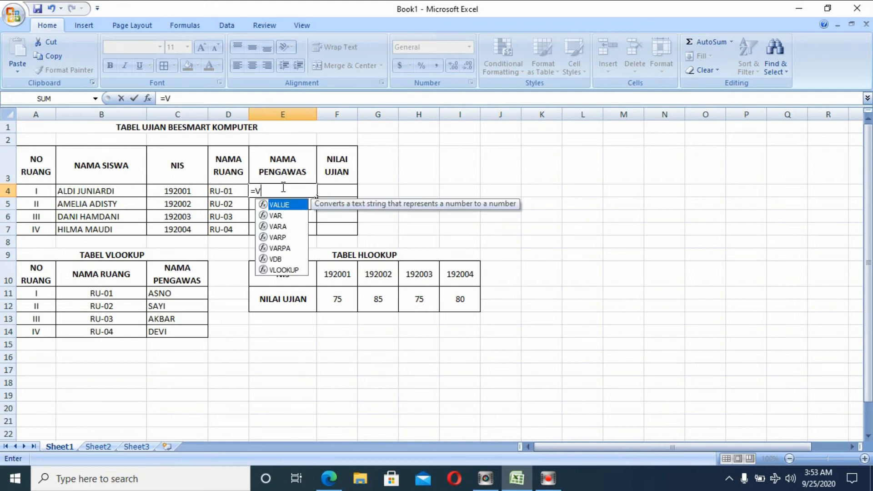
type("LOOKUP")
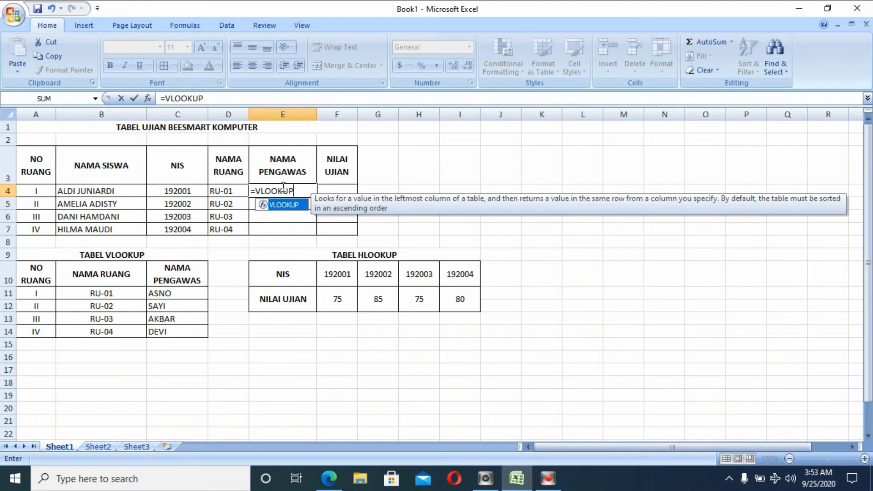
type("(")
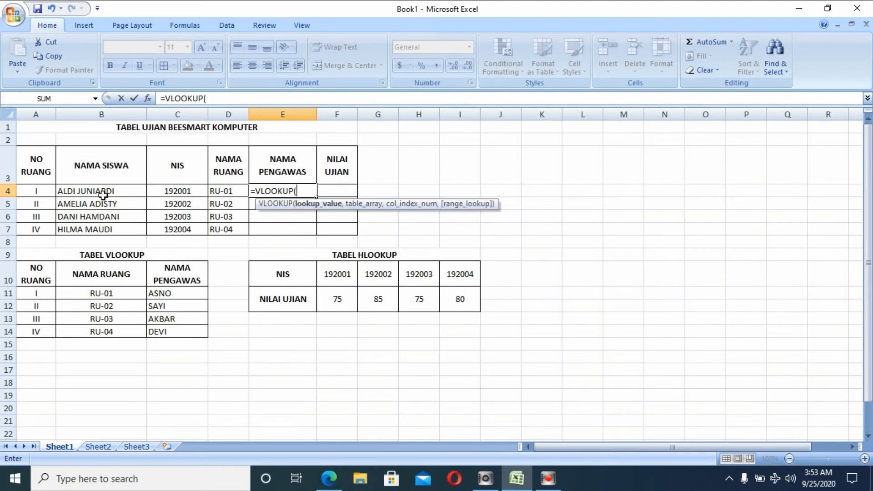
left_click(40, 191)
type(",")
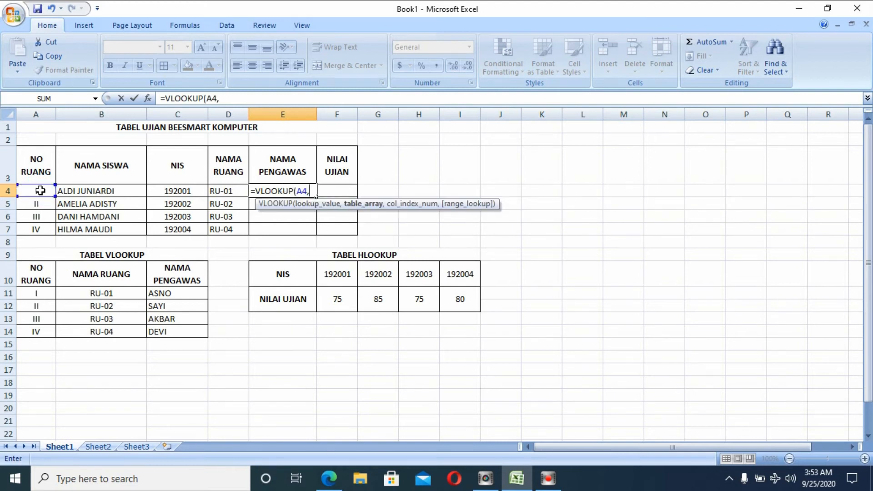
left_click_drag(28, 292, 172, 327)
key("F4")
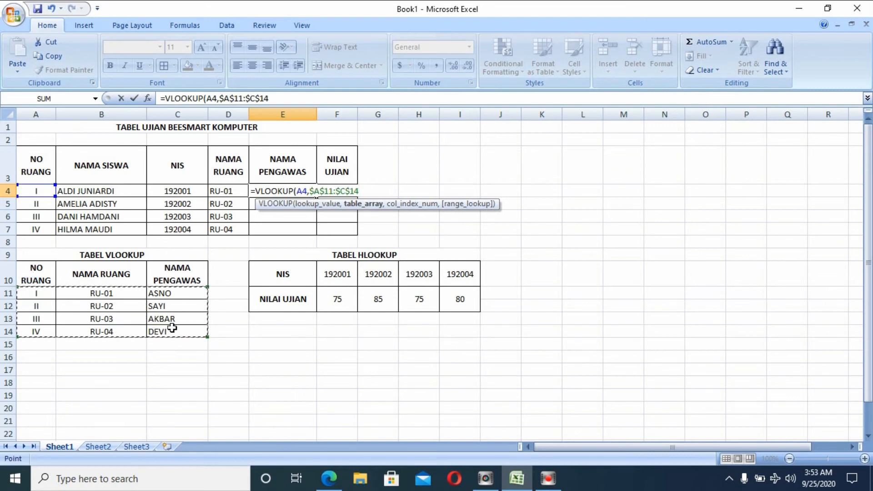
type(",")
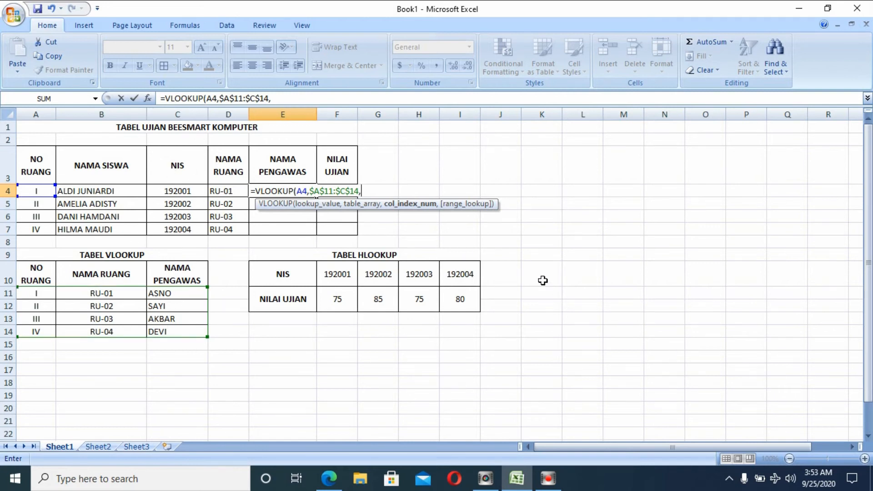
type(",0")
key("Return")
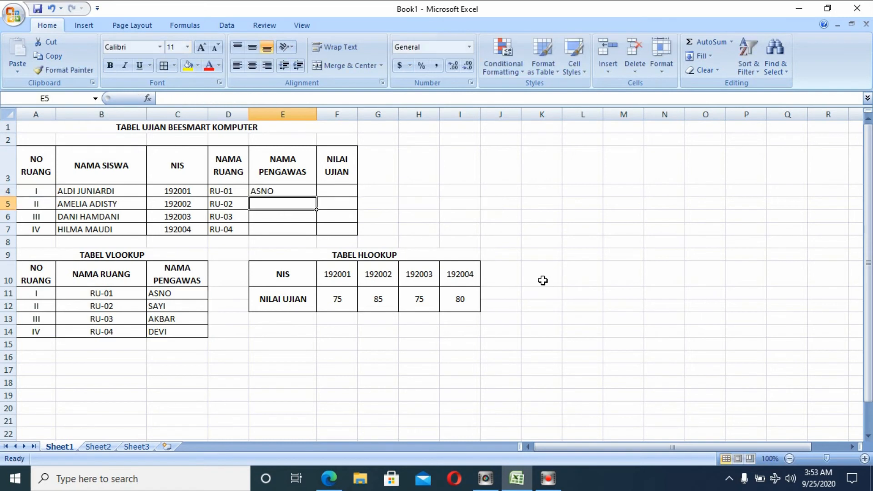
Fill E4's supervisor lookup down to E7 and check that E5's formula references A5.
left_click(291, 190)
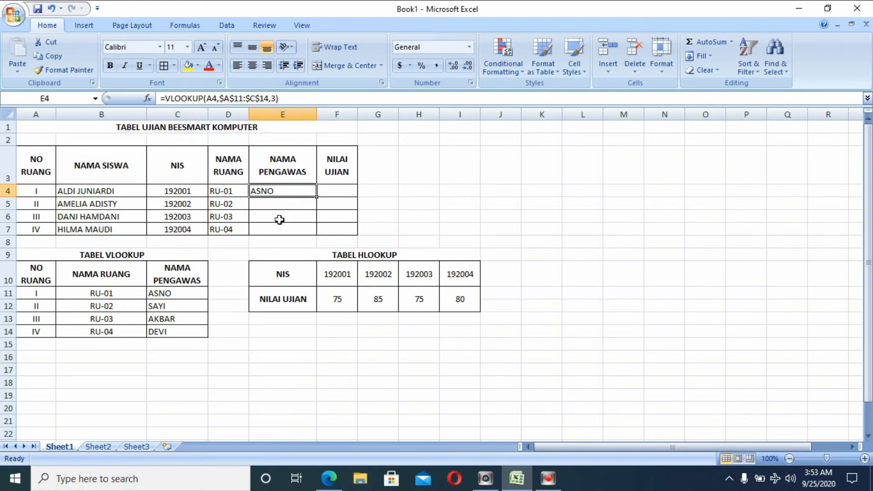
left_click_drag(317, 196, 314, 238)
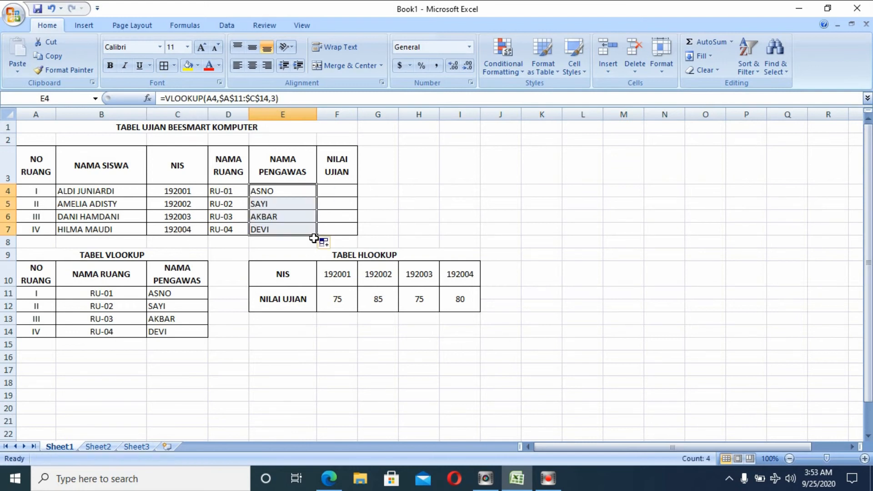
left_click(298, 205)
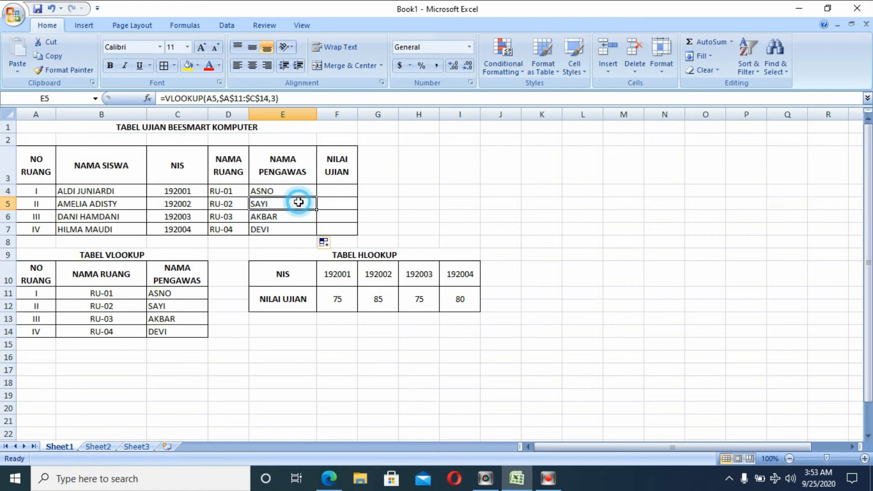
double_click(299, 203)
double_click(301, 203)
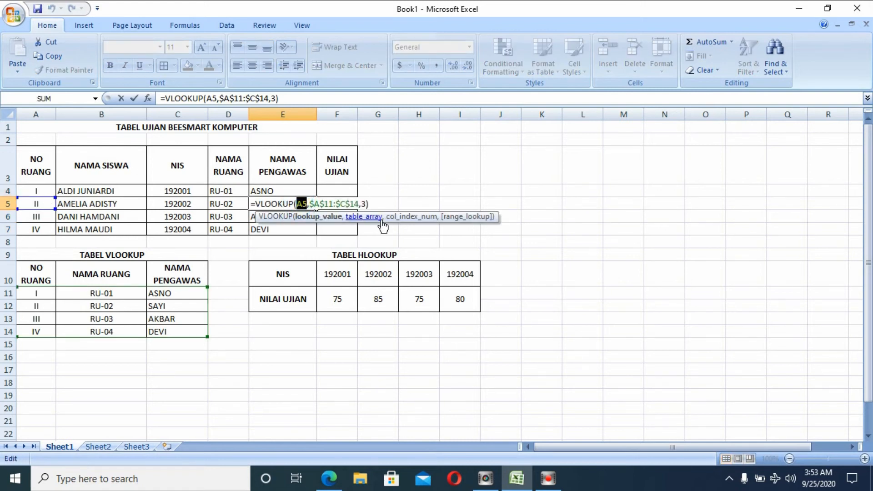
key("Escape")
Begin a =VLOOKUP formula in the empty NAMA RUANG cell D4.
left_click(327, 183)
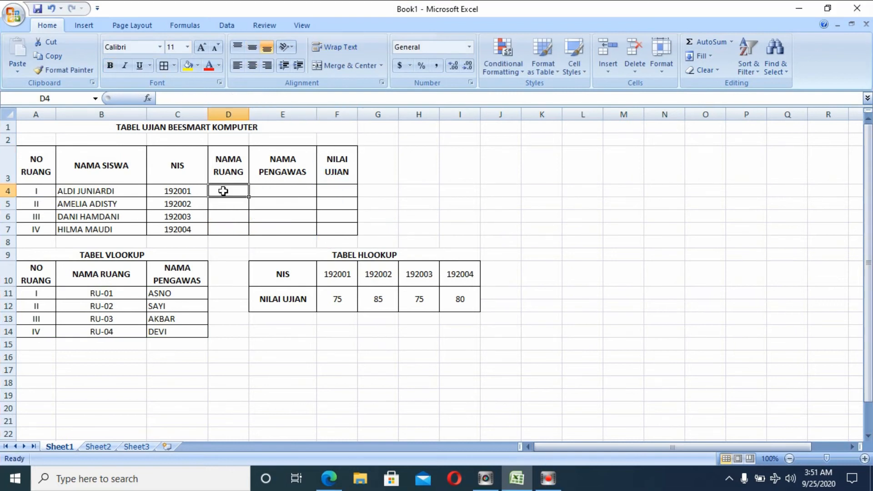
double_click(223, 191)
type("=VLOOKUP(")
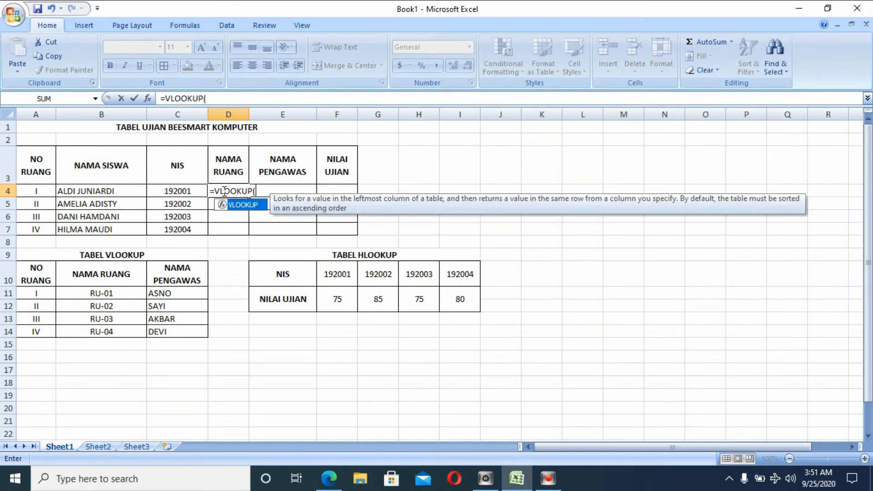
Complete D4 as =VLOOKUP(A4,$A$11:$C$14,2), which returns RU-01.
left_click(43, 192)
type(",")
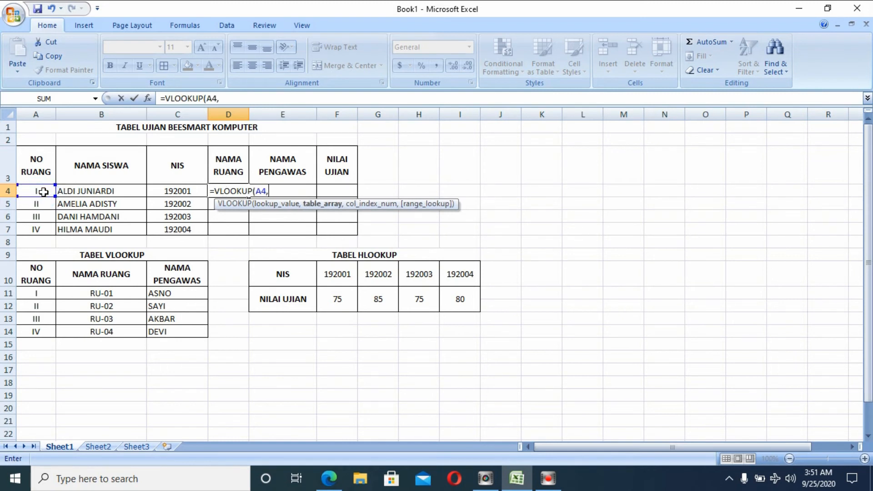
left_click_drag(44, 290, 198, 337)
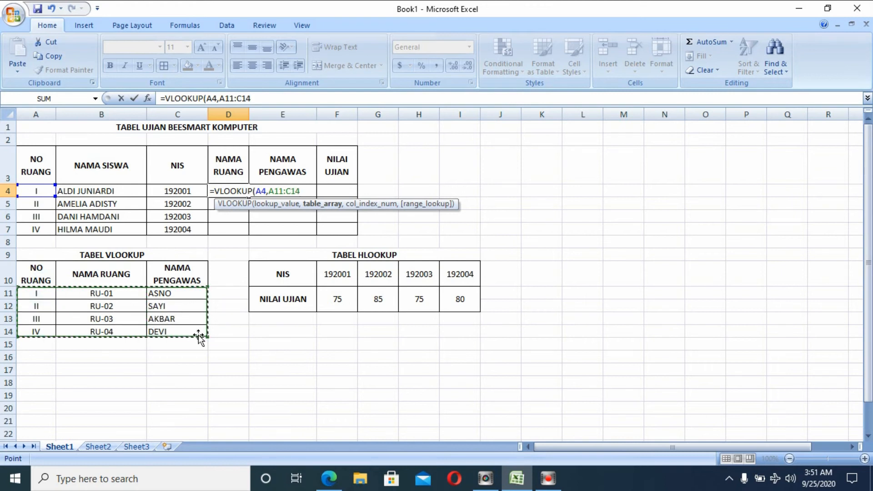
key("F4")
type(",")
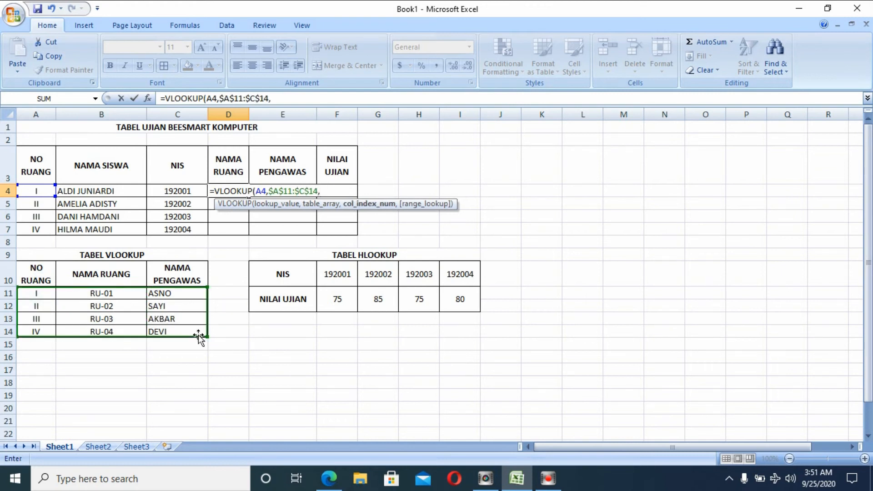
type("2")
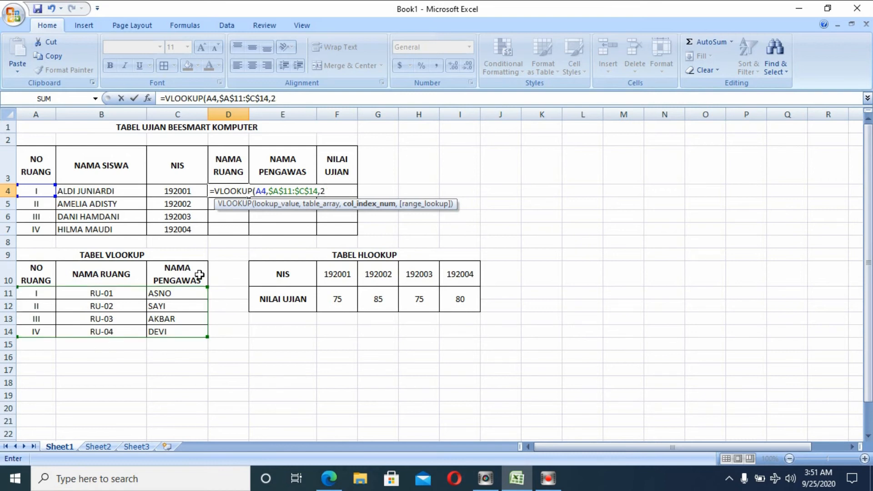
type(")")
key("Return")
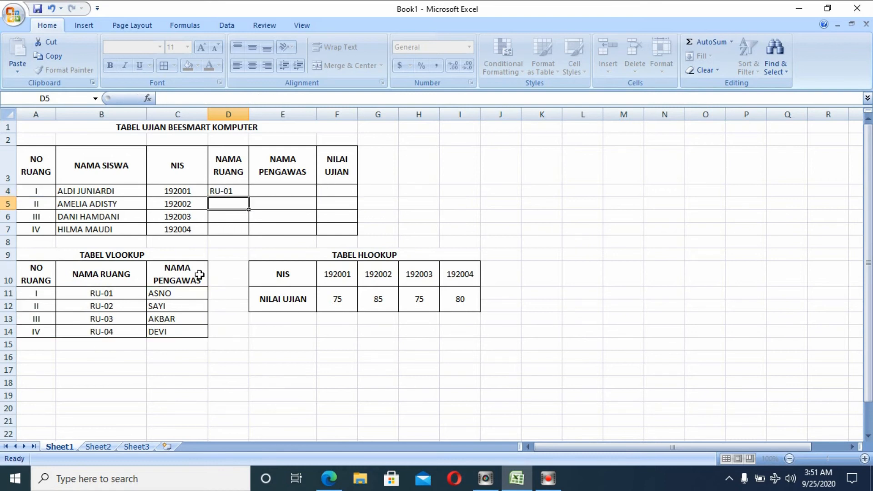
Change D4's column index from 2 to 1 so it shows I.
left_click(230, 189)
double_click(231, 189)
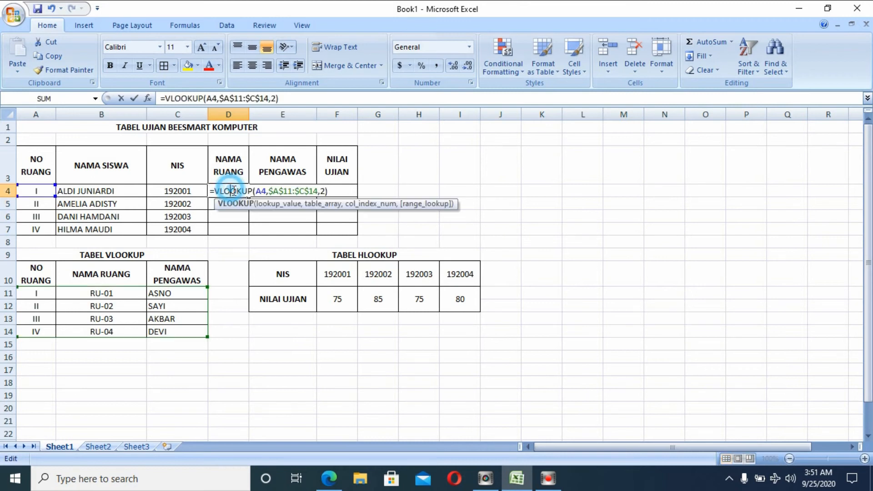
left_click(324, 189)
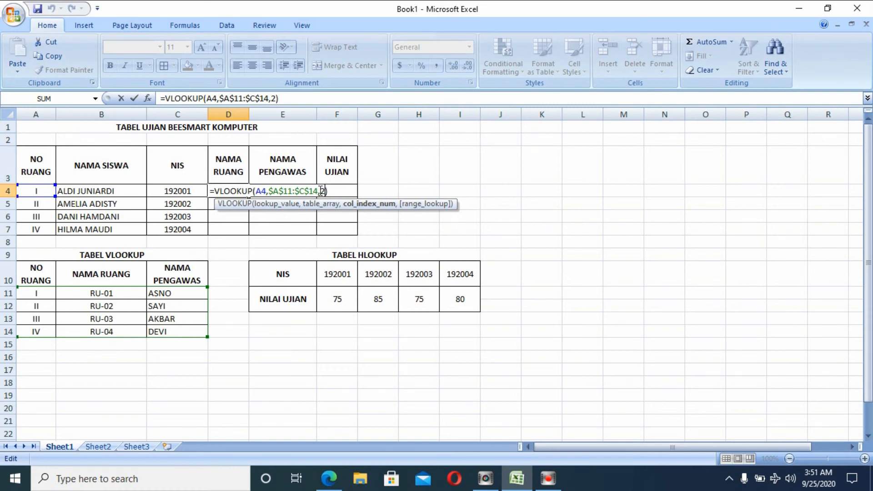
key("BackSpace")
type("1")
key("Return")
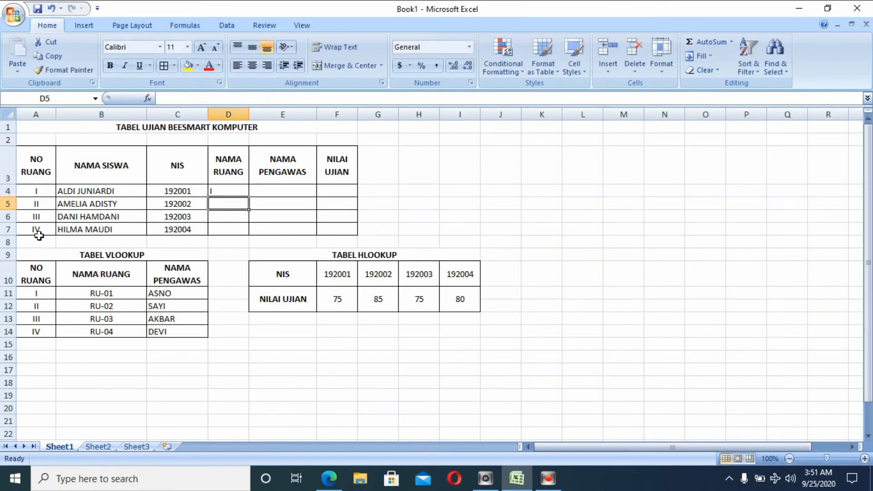
Inspect the lookup table columns and set D4's column index back to 2, showing RU-01.
left_click_drag(45, 139, 19, 326)
left_click(18, 326)
left_click_drag(42, 271, 29, 331)
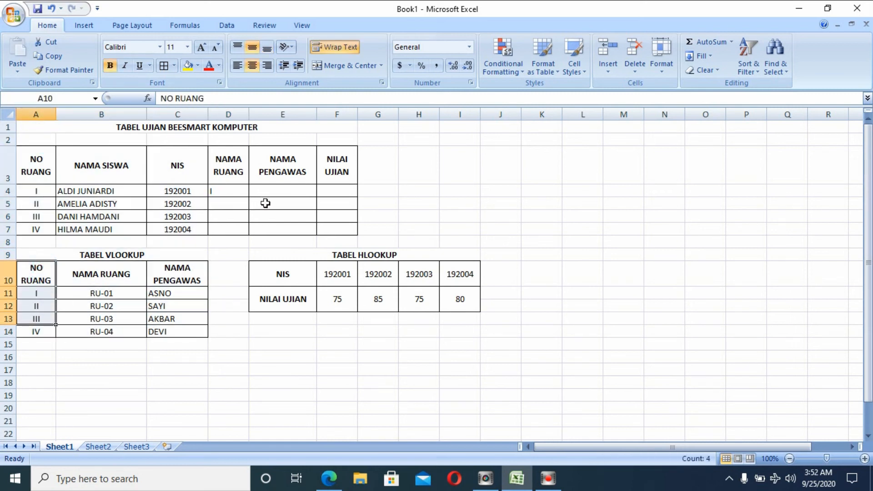
double_click(235, 191)
left_click(327, 191)
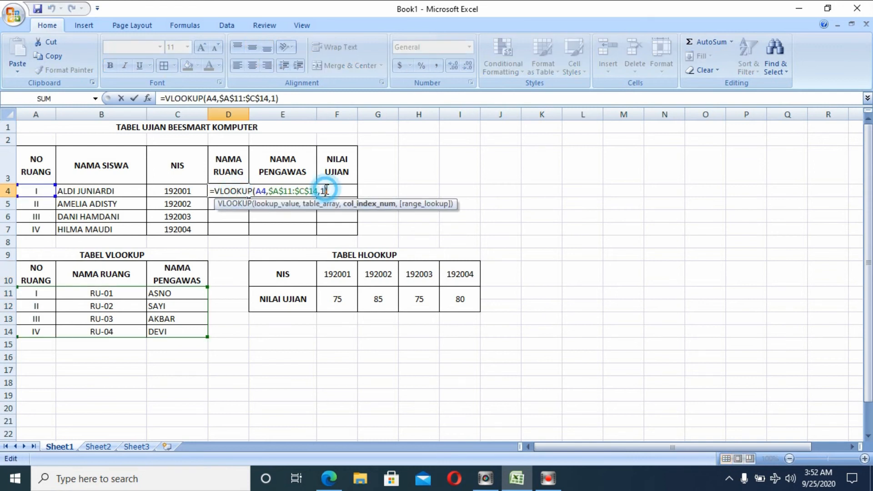
key("BackSpace")
type("2")
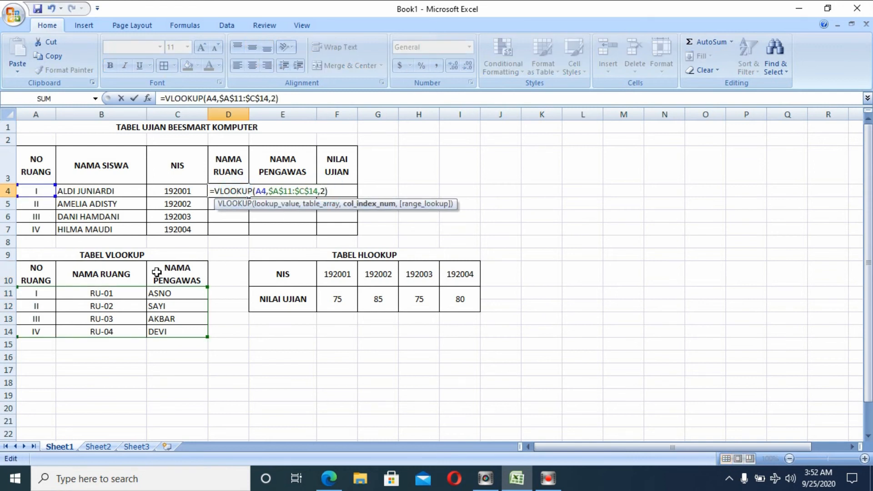
key("Return")
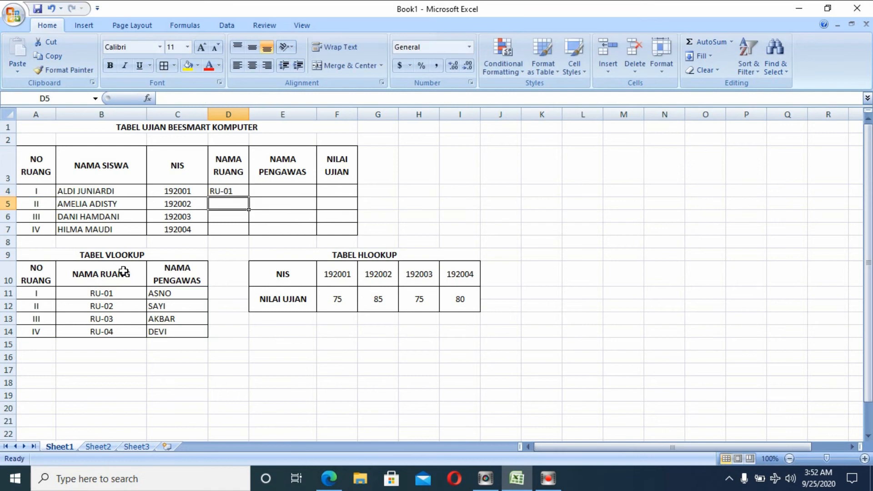
Try column index 3 in D4's VLOOKUP, which returns ASNO.
left_click_drag(120, 271, 111, 332)
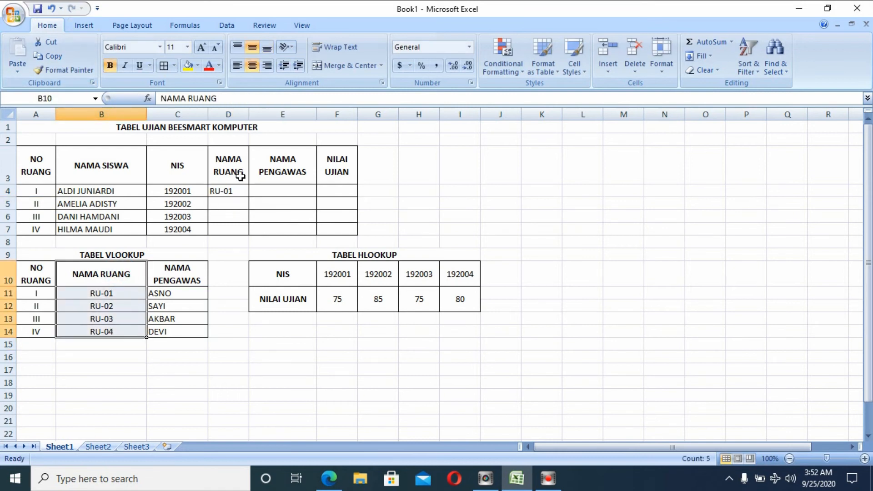
double_click(234, 189)
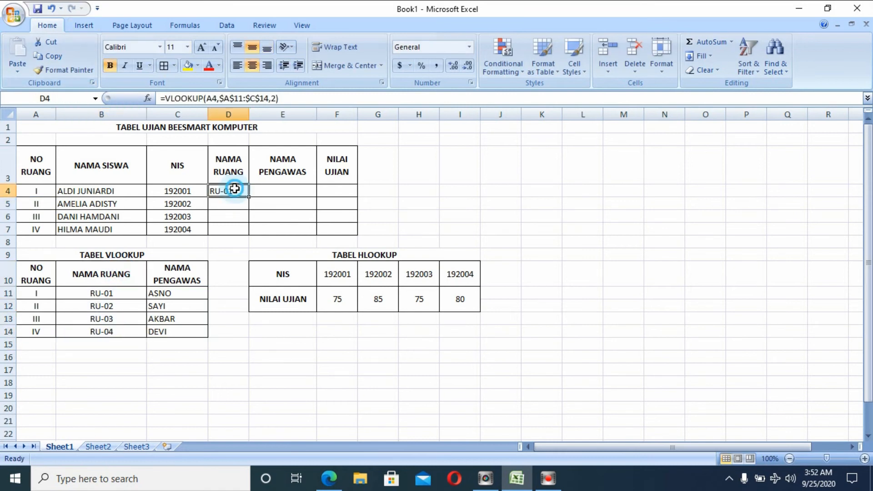
left_click(325, 191)
key("BackSpace")
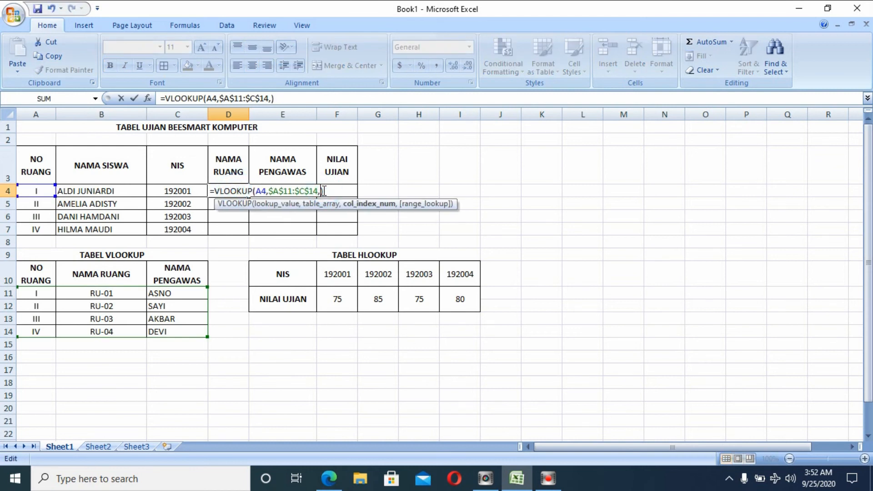
type("3")
key("Return")
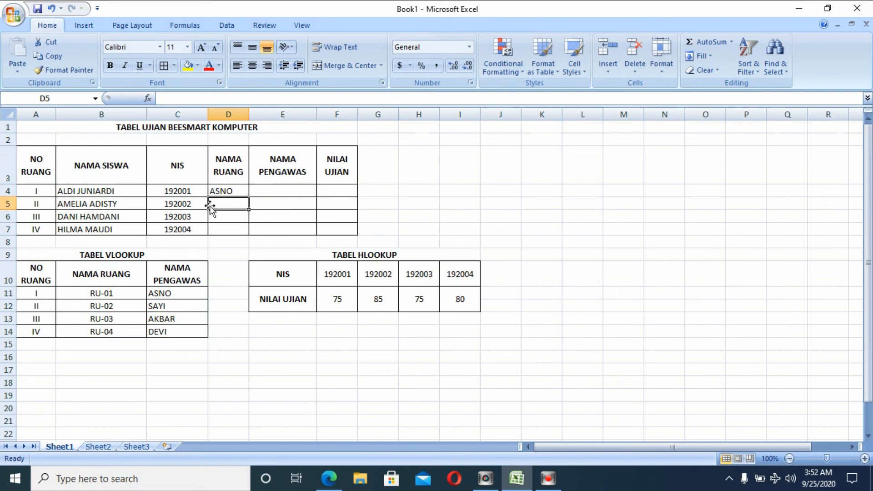
Restore column index 2 in D4 and fill it down to D7, giving RU-01 to RU-04.
left_click(243, 189)
double_click(243, 191)
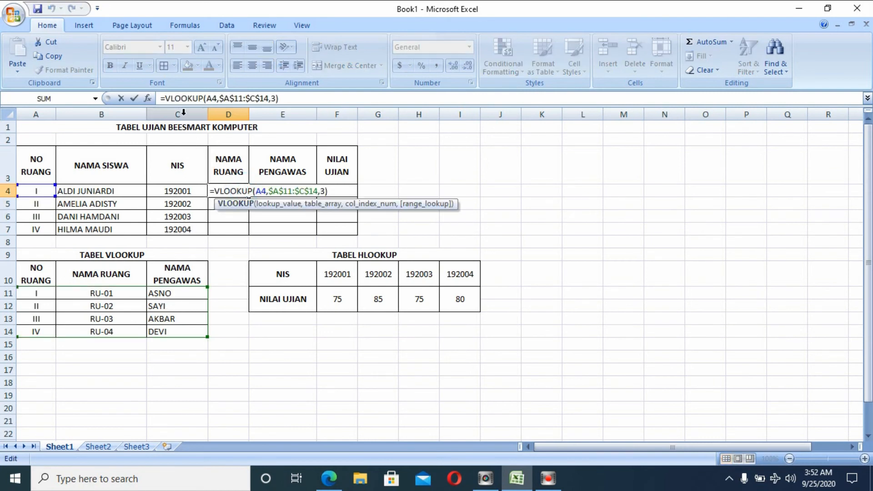
double_click(325, 191)
type("2")
key("Return")
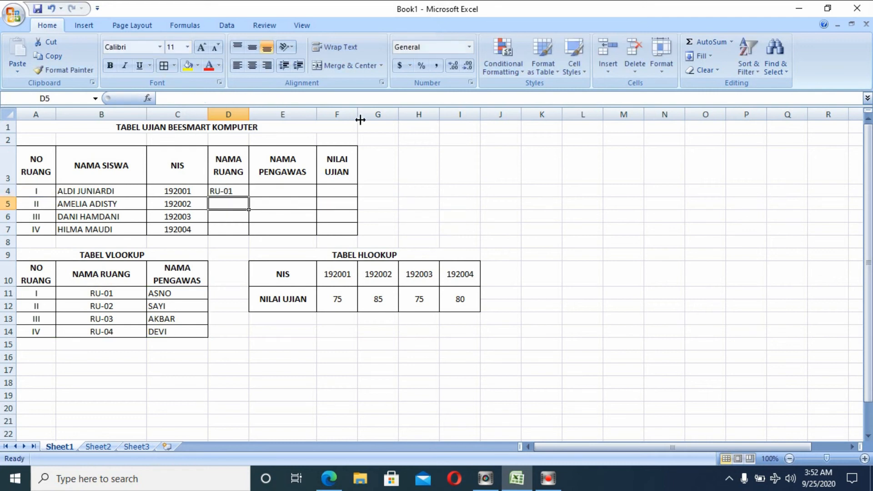
left_click(240, 192)
left_click_drag(249, 197, 248, 235)
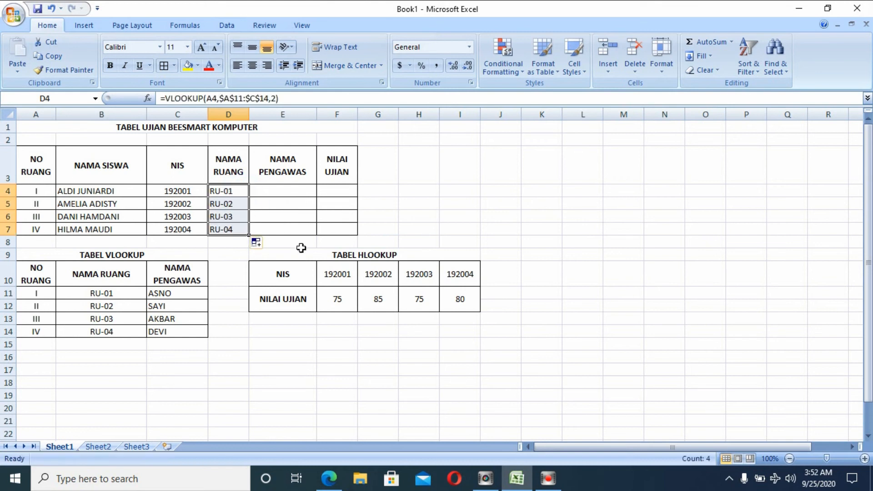
double_click(235, 203)
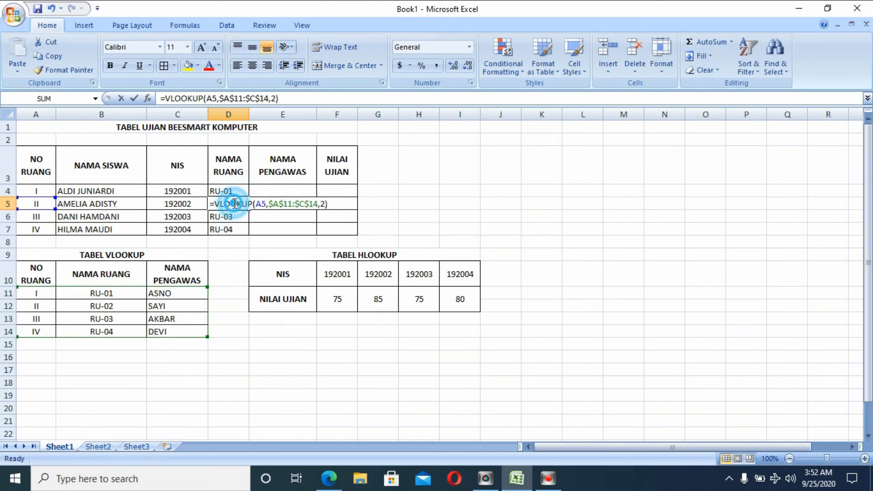
double_click(211, 215)
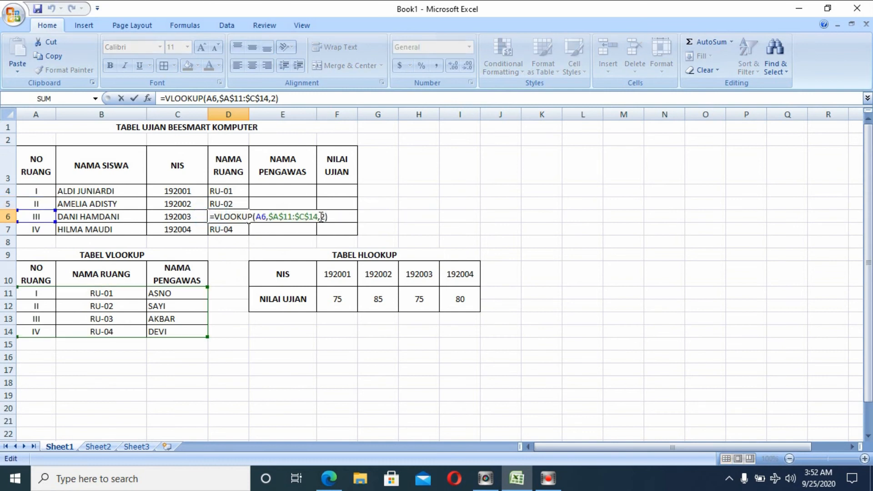
left_click(232, 228)
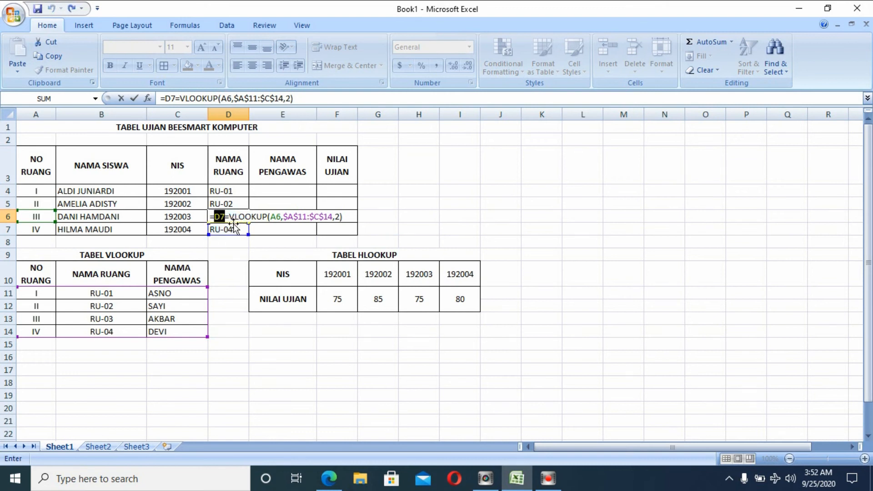
key("BackSpace")
key("BackSpace")
key("BackSpace")
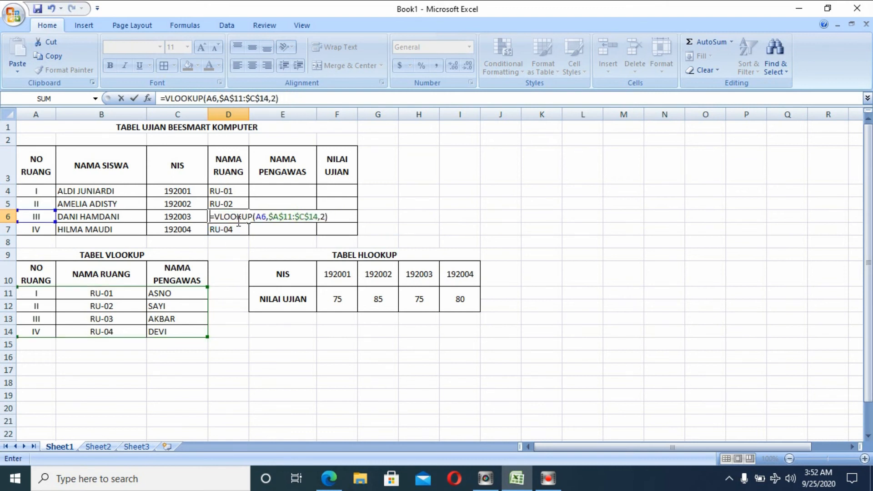
key("Return")
double_click(231, 229)
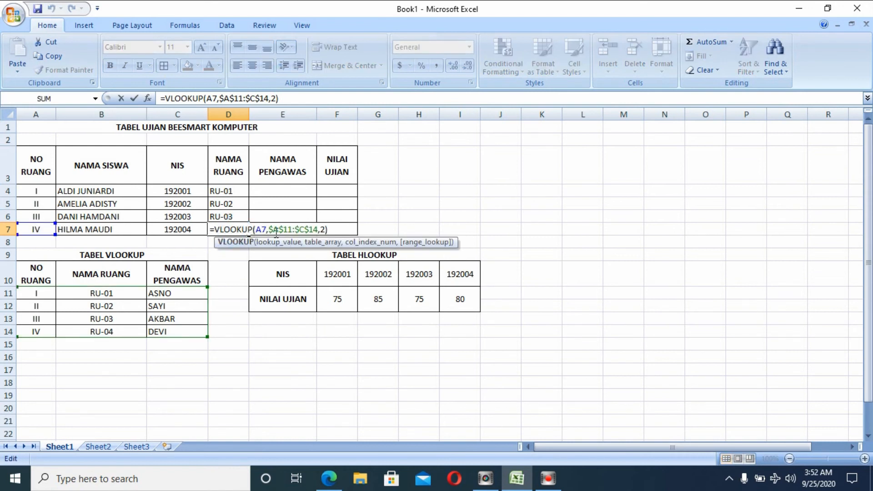
key("Escape")
double_click(231, 217)
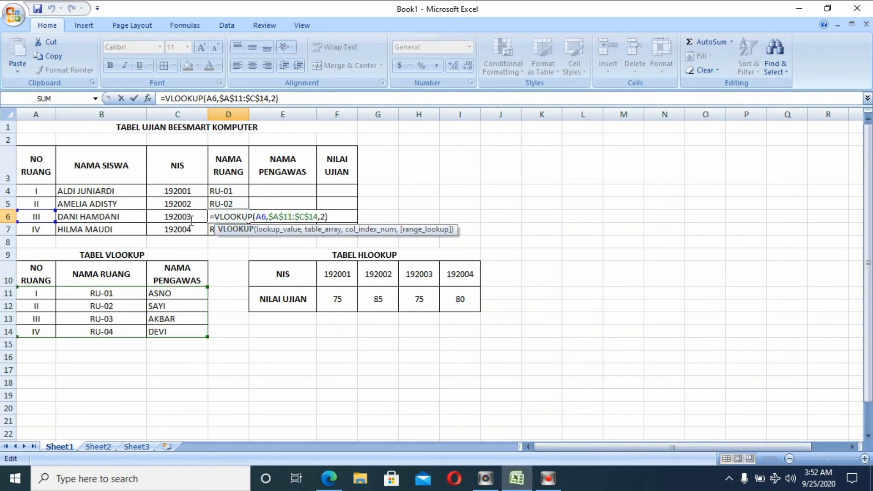
key("Escape")
double_click(230, 204)
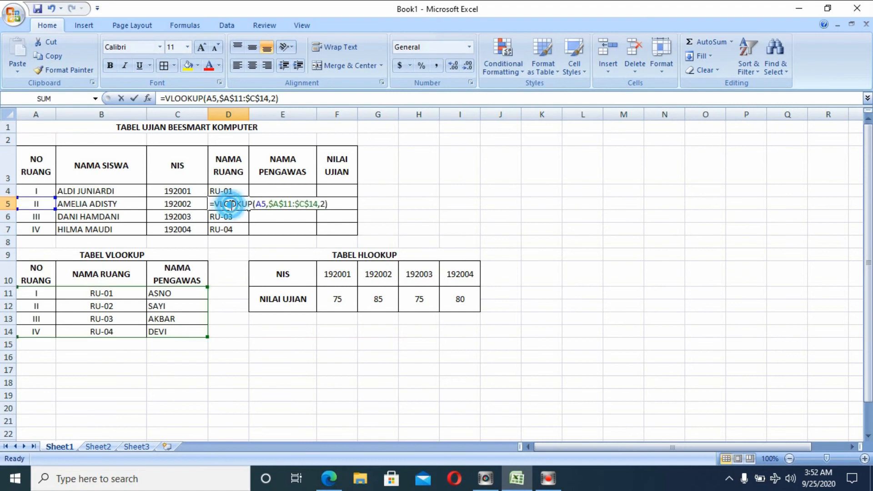
double_click(258, 203)
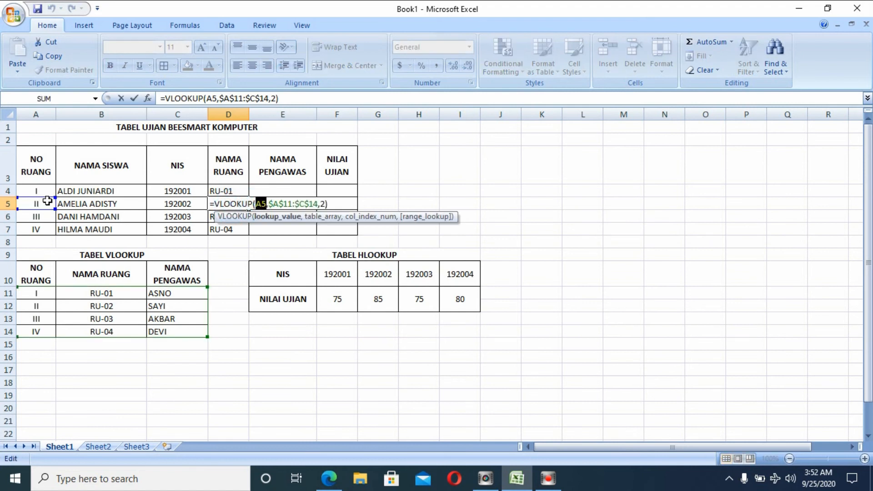
key("Escape")
Enter =VLOOKUP(A4,$A$11:$C$14,3) in E4 to return the supervisor ASNO.
left_click(282, 187)
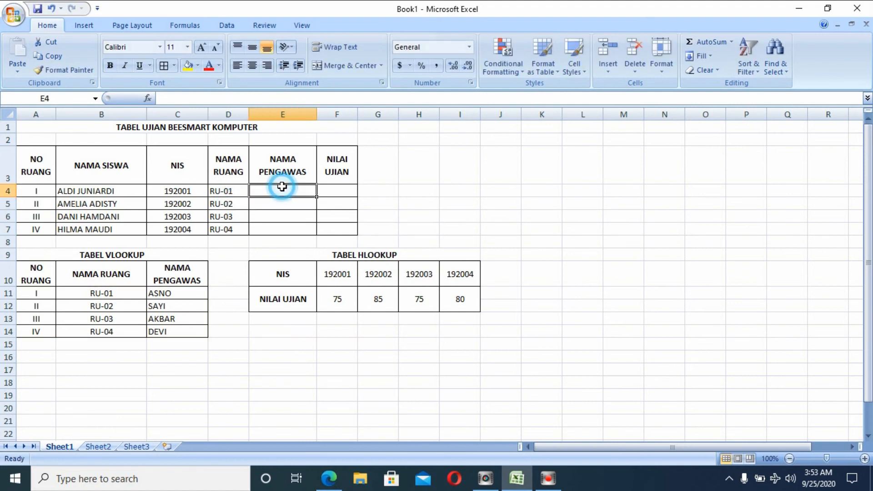
type("=")
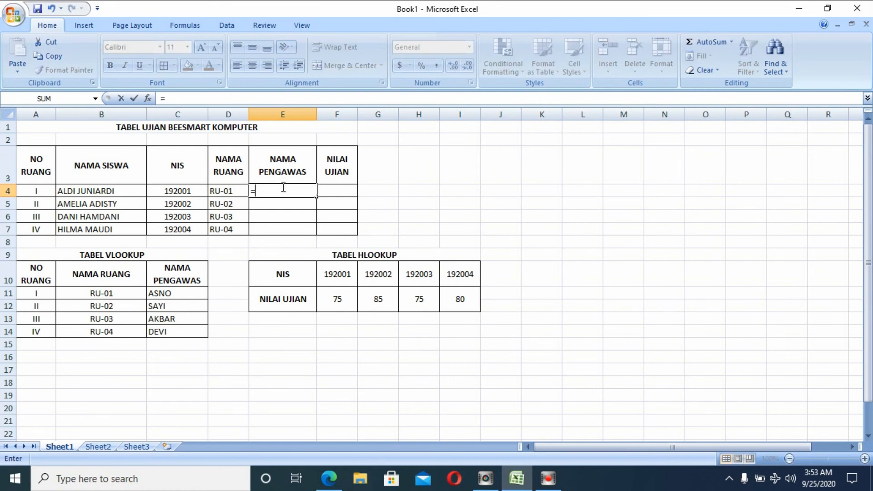
type("V")
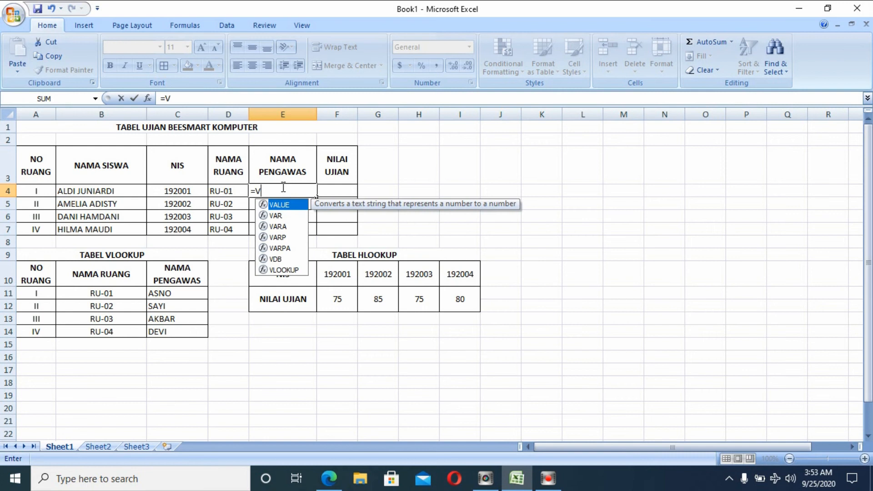
type("LOOKUP")
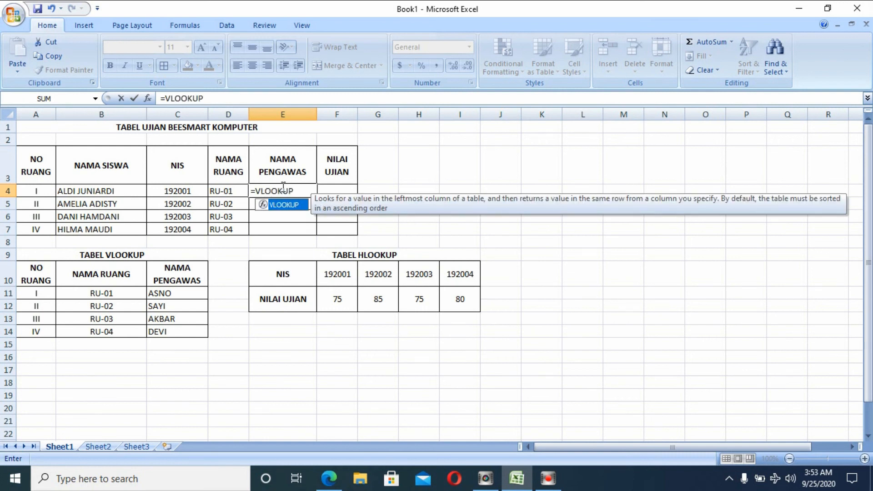
type("(")
left_click(40, 191)
type(",")
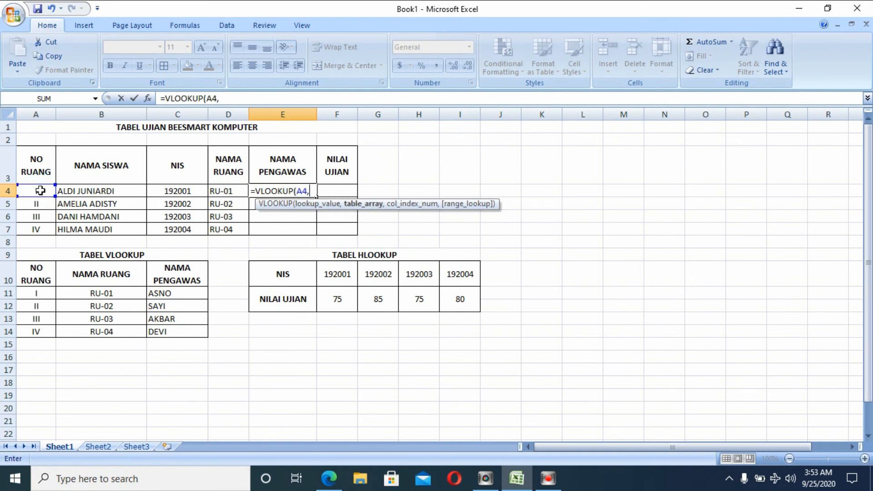
left_click_drag(29, 291, 172, 328)
key("F4")
type(",")
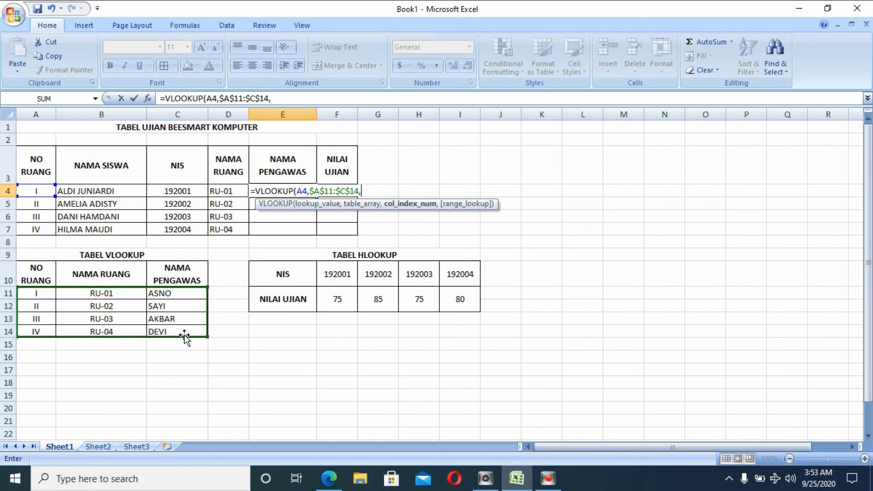
type("3)")
key("Return")
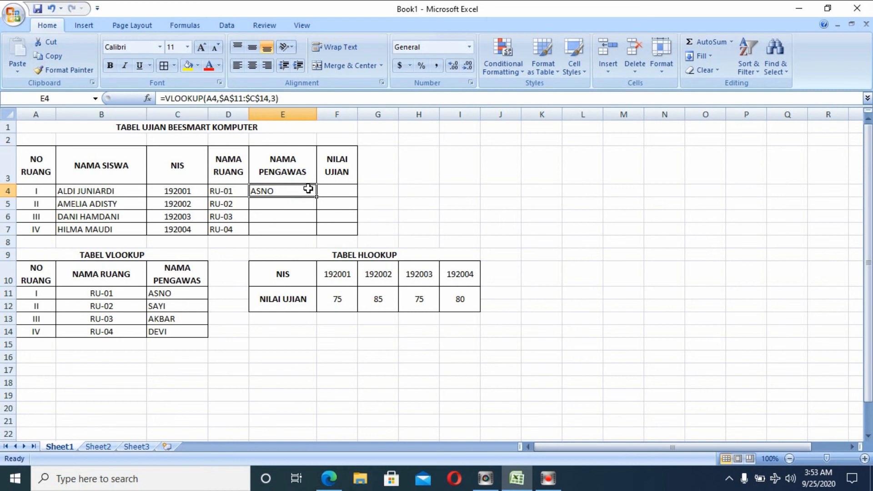
Fill E4's formula down to E7 and check that E5 references A5.
left_click_drag(317, 196, 314, 239)
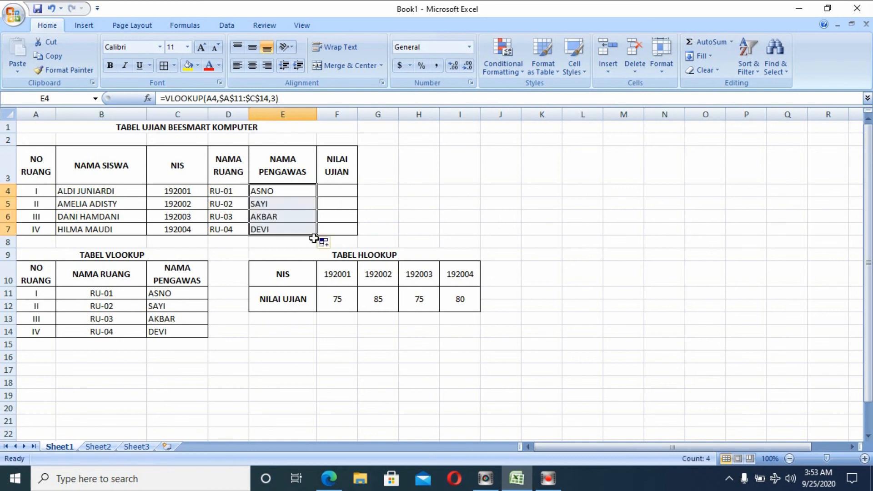
left_click(298, 201)
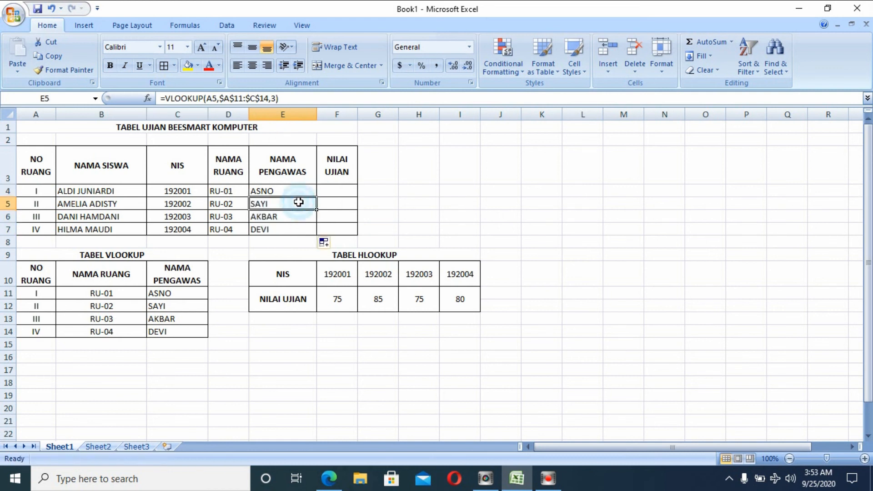
double_click(299, 201)
double_click(299, 203)
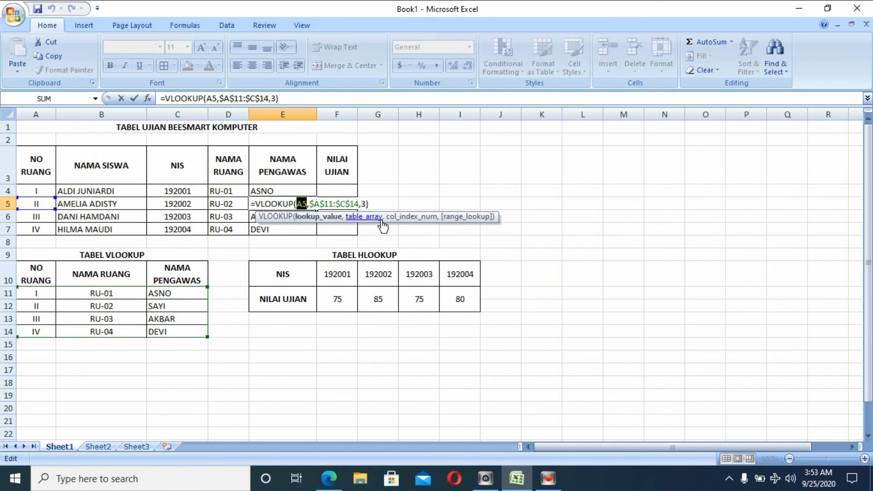
key("Escape")
left_click(335, 189)
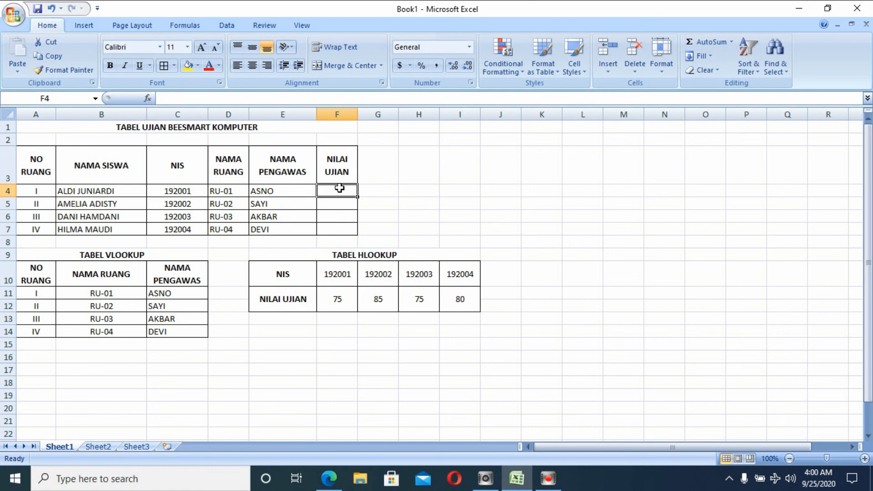
Enter =HLOOKUP(F10,$F$10:$I$12,2) in F4 for the first exam score.
type("=H")
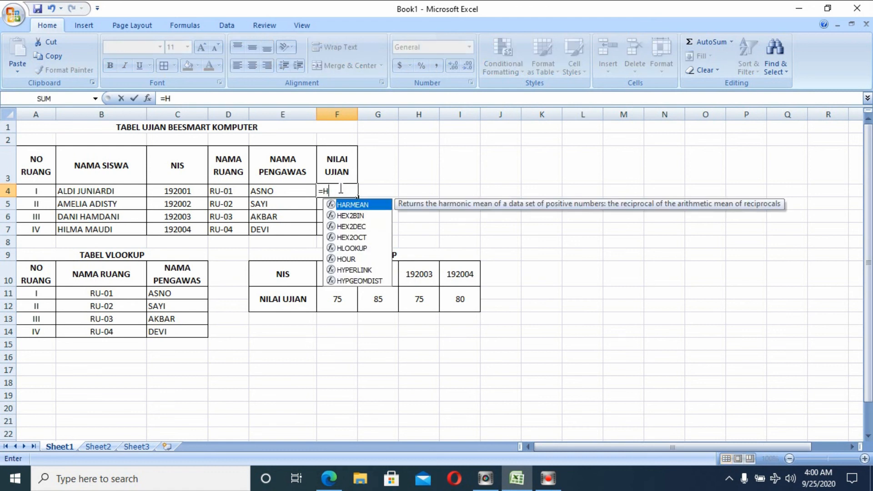
type("LOOK")
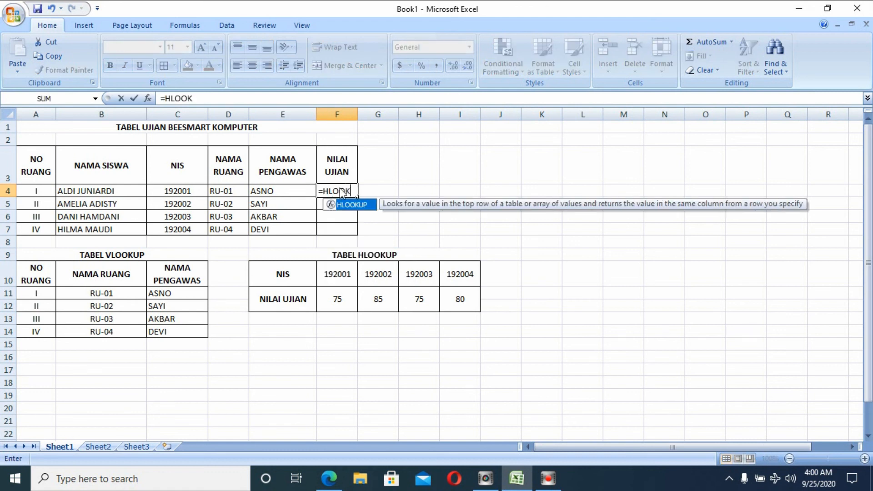
type("UP(")
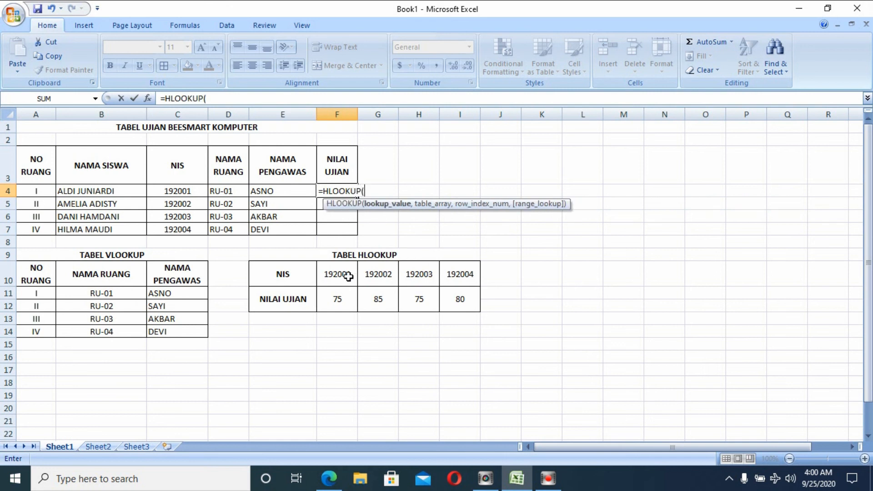
left_click(349, 277)
type(",")
left_click_drag(344, 270, 446, 297)
key("F4")
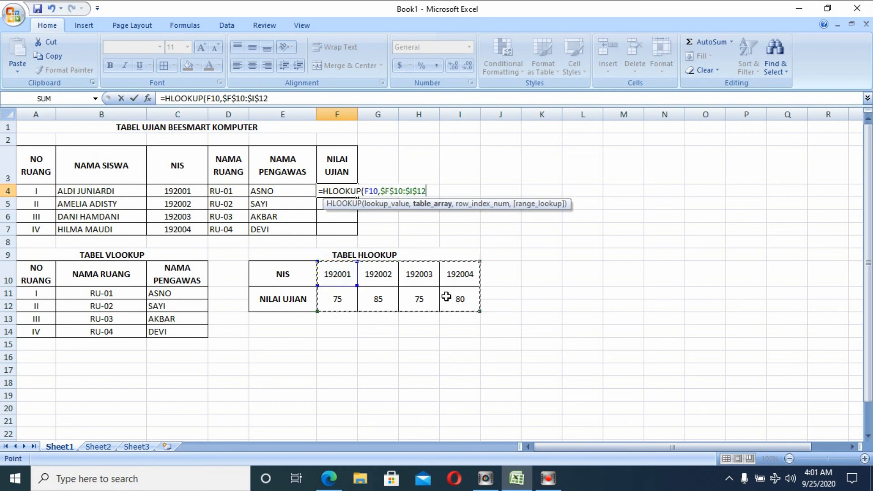
type(",")
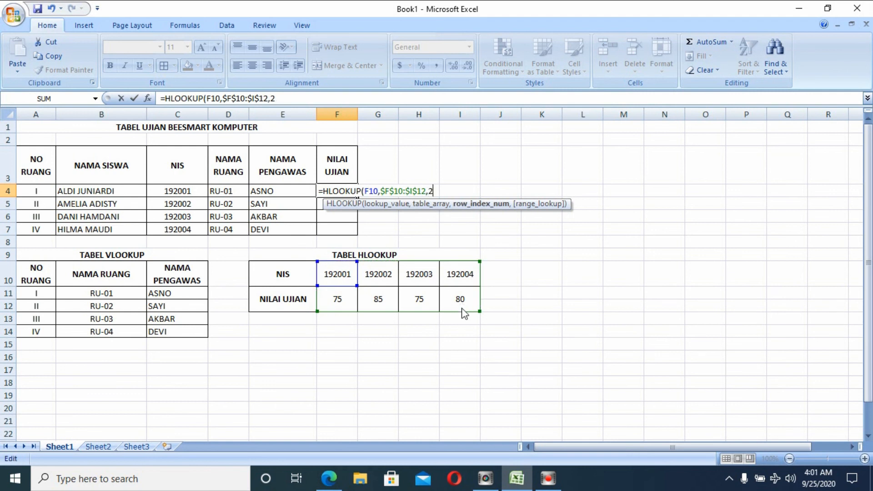
type("2)")
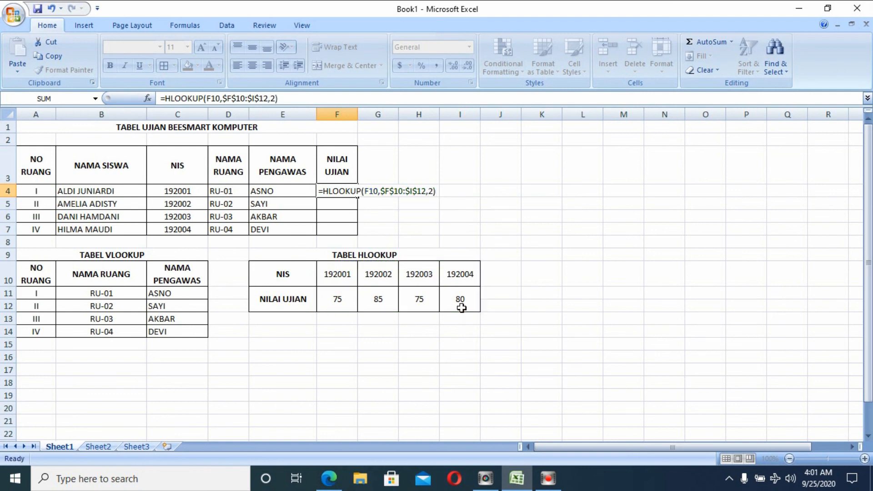
key("Return")
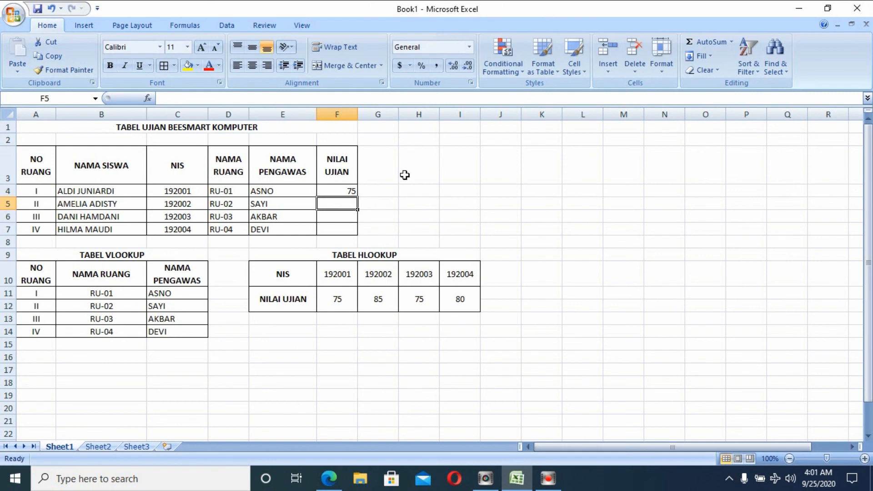
Reopen and recommit F4's HLOOKUP, then check the score 75 in the lookup table.
left_click(341, 188)
double_click(341, 188)
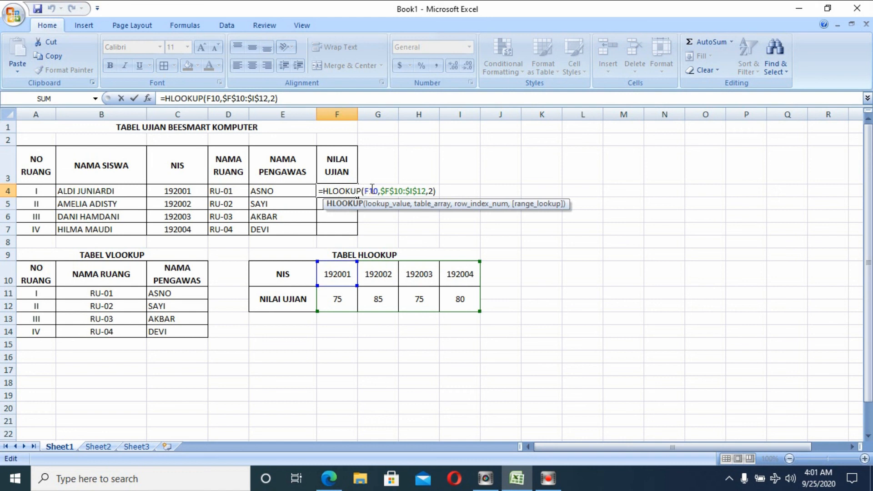
left_click(435, 191)
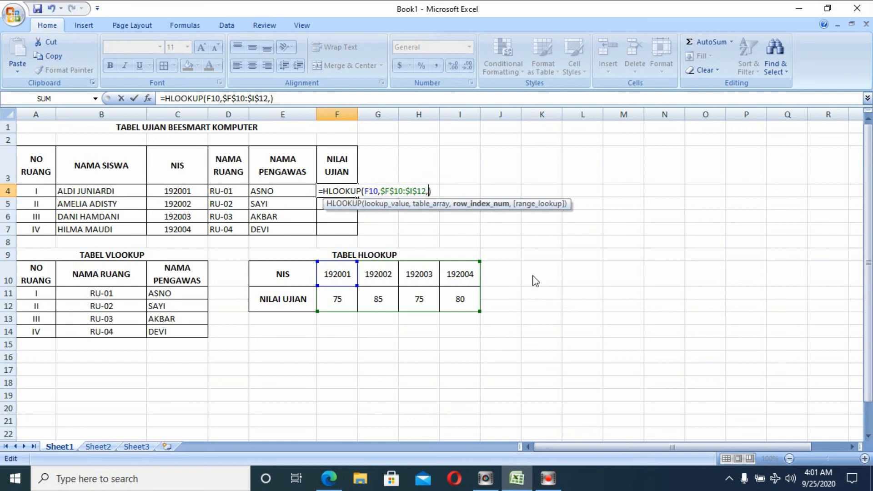
key("Return")
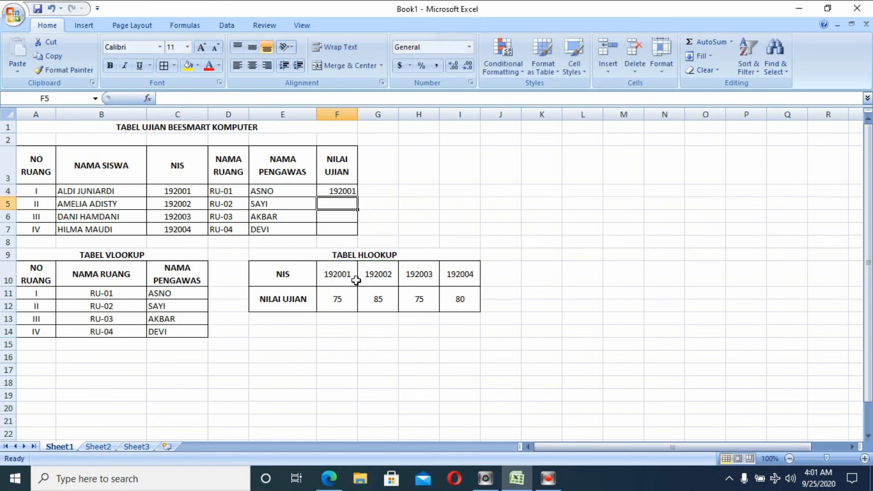
left_click(344, 289)
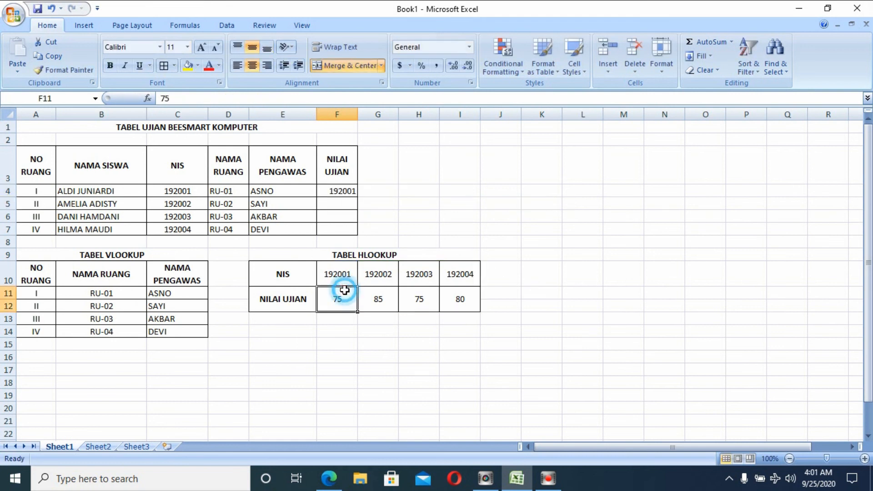
Change the row index in F4's HLOOKUP to 3.
left_click(344, 192)
double_click(344, 193)
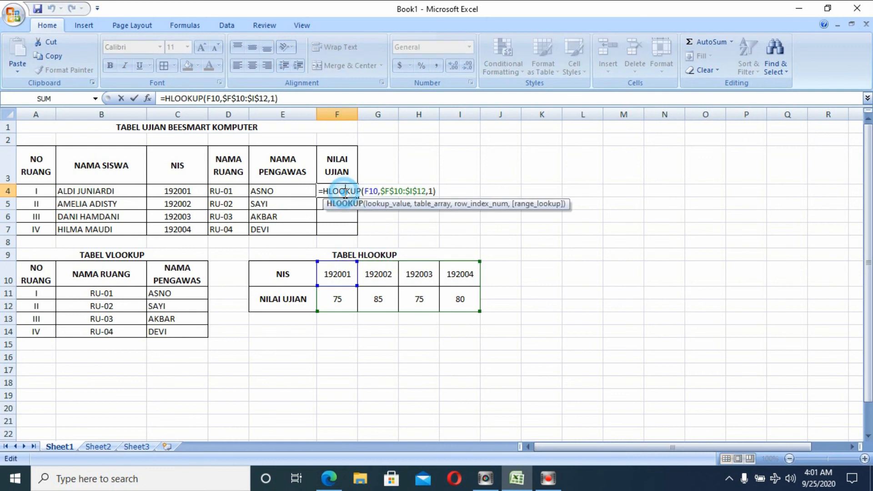
left_click(433, 191)
key("BackSpace")
type("3")
key("Return")
Set F4's row index back to 1 so it shows 75, then start =HLO in F5.
left_click_drag(336, 273, 470, 285)
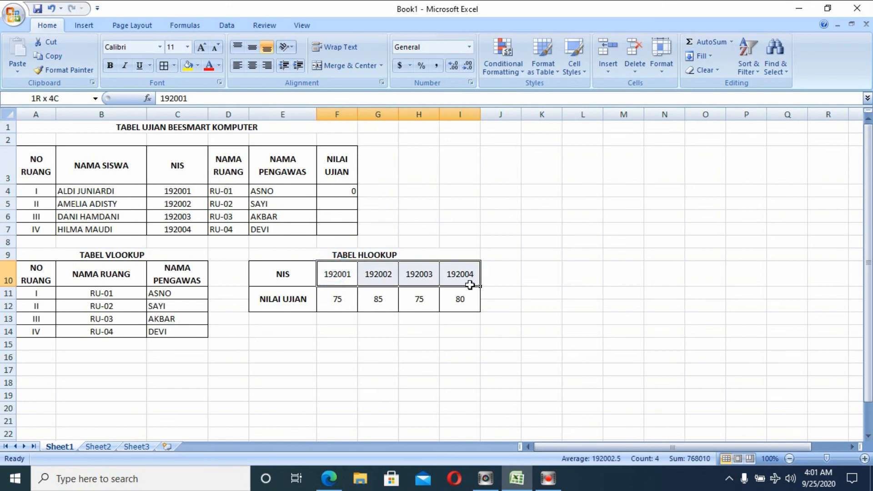
double_click(343, 191)
left_click(433, 191)
key("BackSpace")
type("10,$F$10:$I$12,2)")
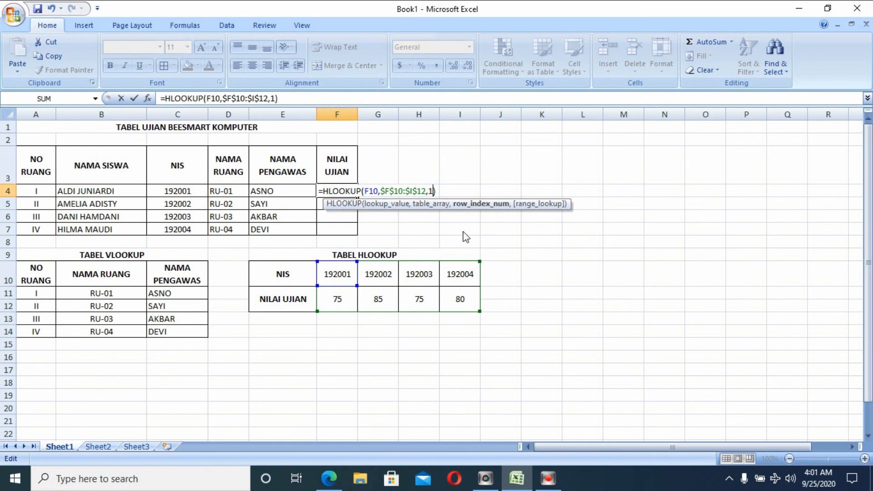
key("Return")
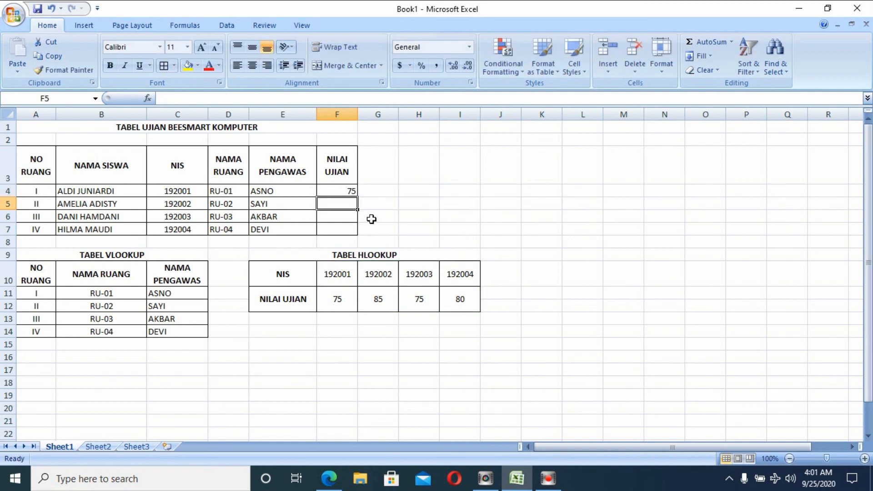
type("=HLO")
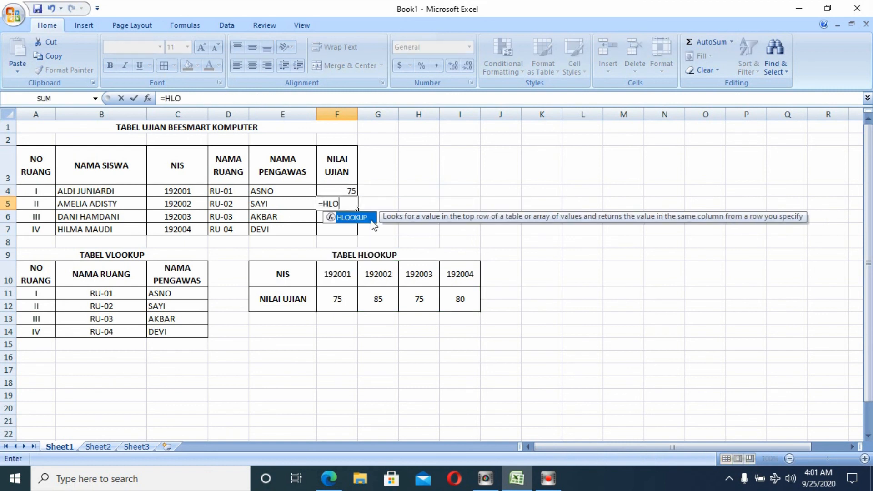
Complete F5 as =HLOOKUP(G10,$F$10:$I$12,2), giving 85.
key("Return")
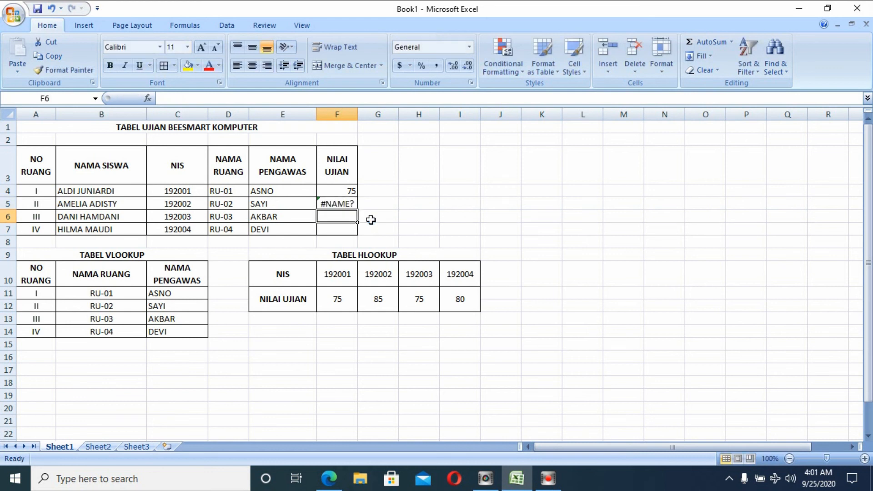
left_click(349, 203)
double_click(354, 204)
type("OK")
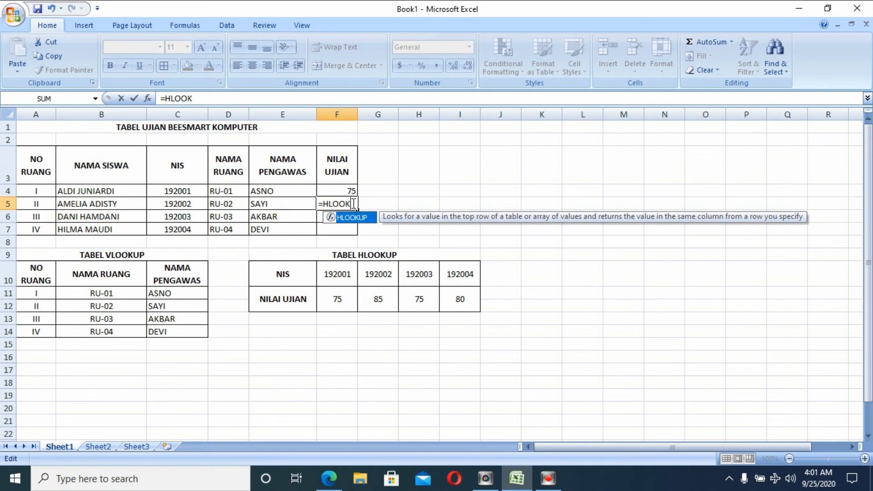
type("UP(")
left_click(372, 278)
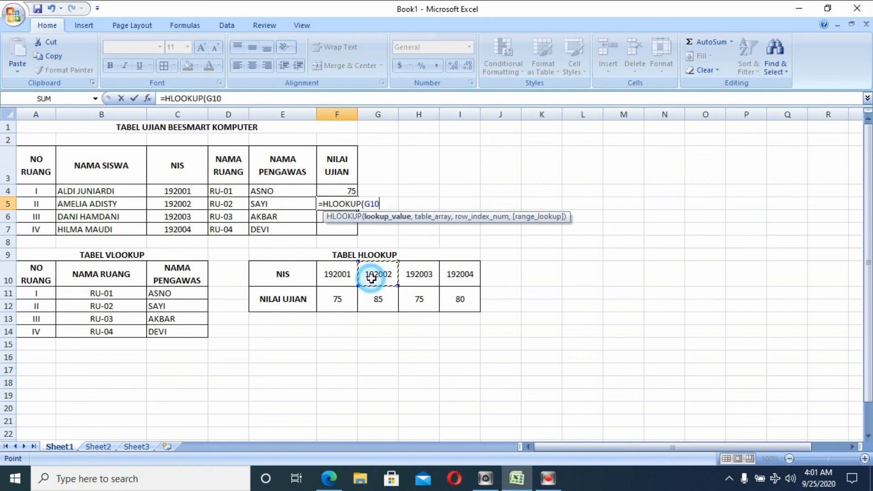
type(",")
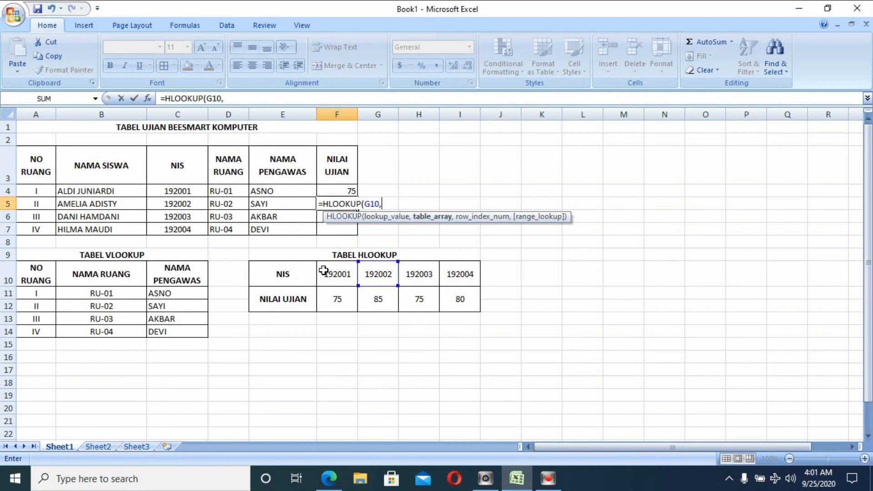
left_click_drag(325, 272, 476, 306)
key("F4")
type(",2)")
key("Return")
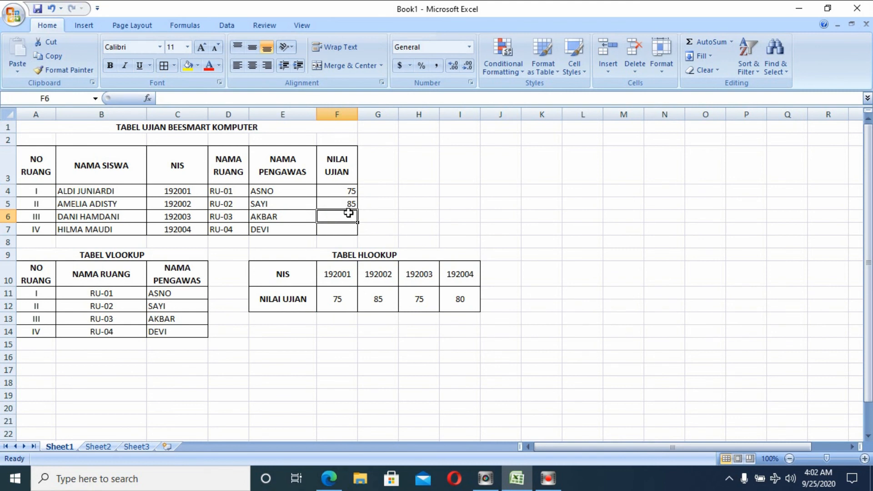
Enter =HLOOKUP(H10,$F$10:$I$12,2) in F6, giving 75.
type("=")
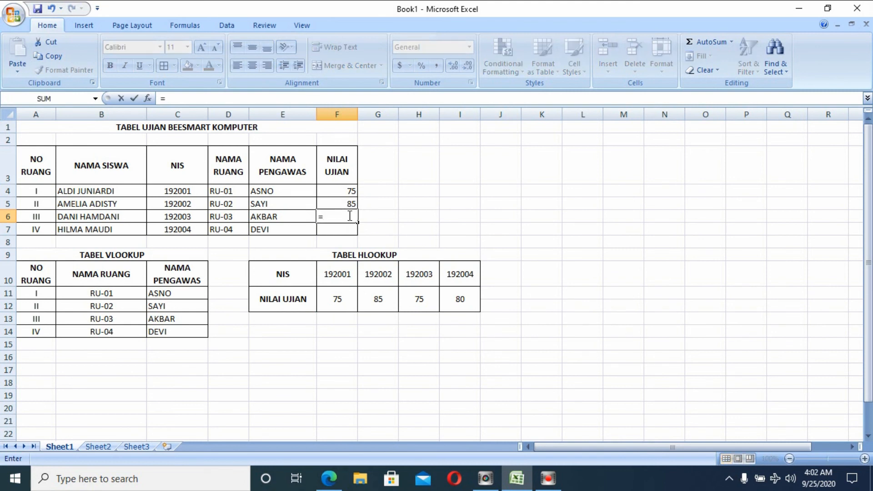
type("HLO")
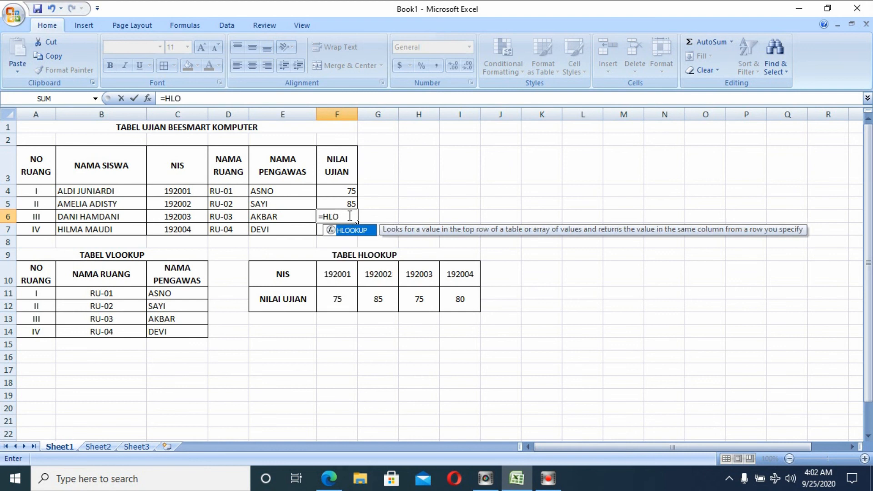
double_click(348, 231)
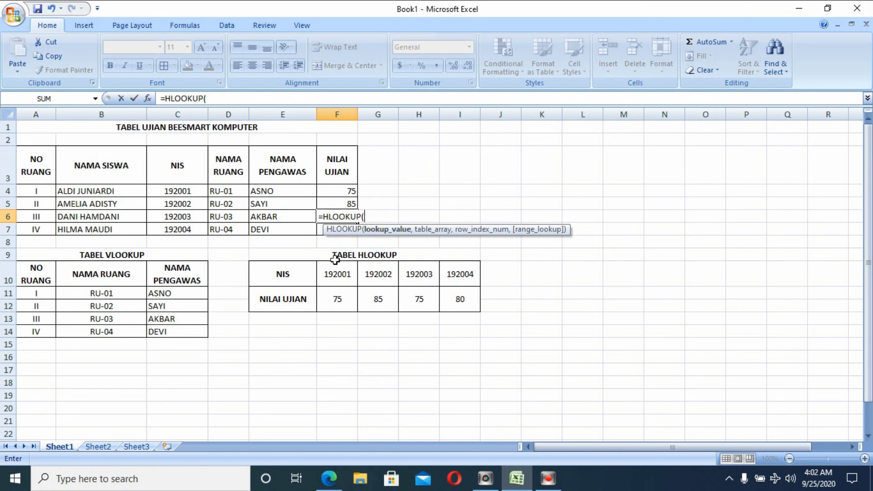
left_click(428, 274)
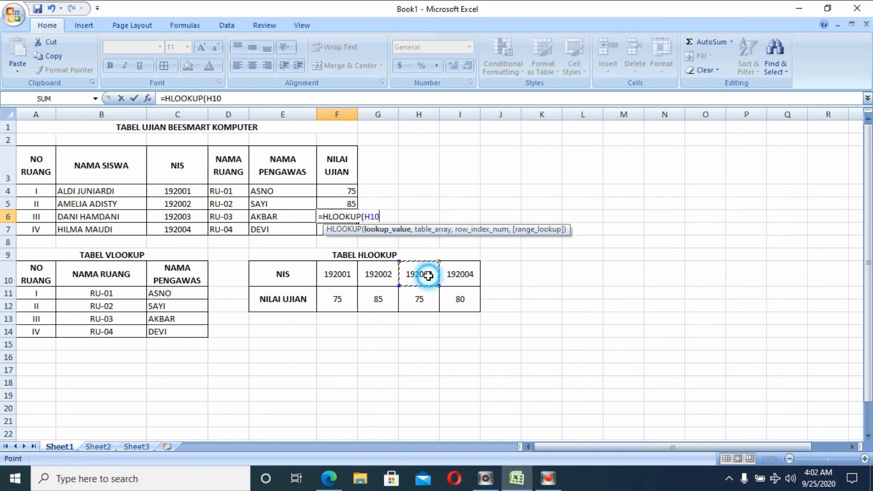
type(",")
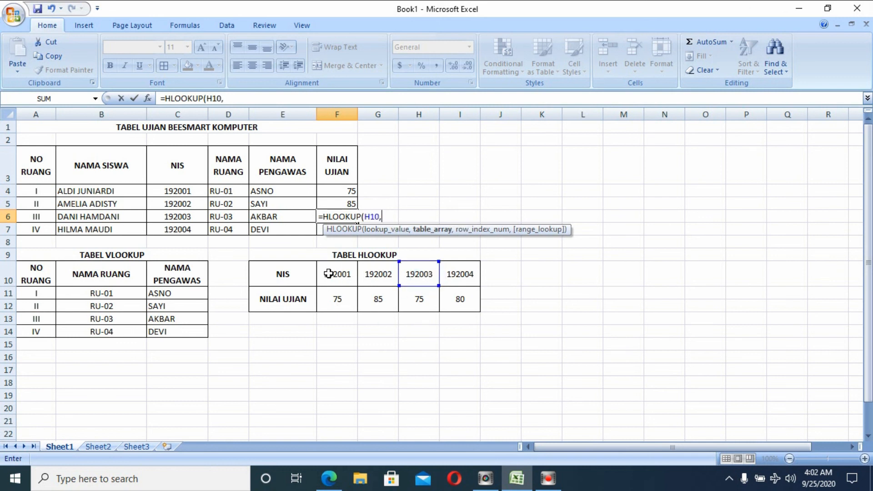
left_click_drag(337, 275, 444, 298)
key("F4")
type(",")
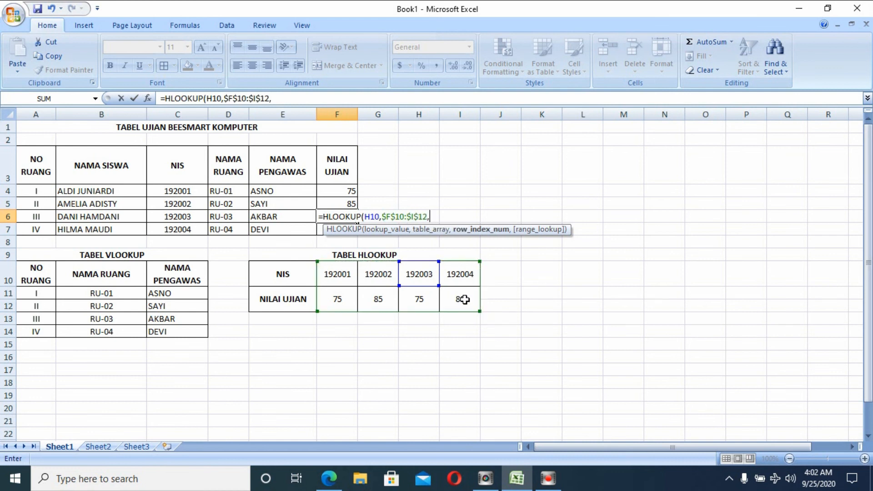
type("2)")
key("Return")
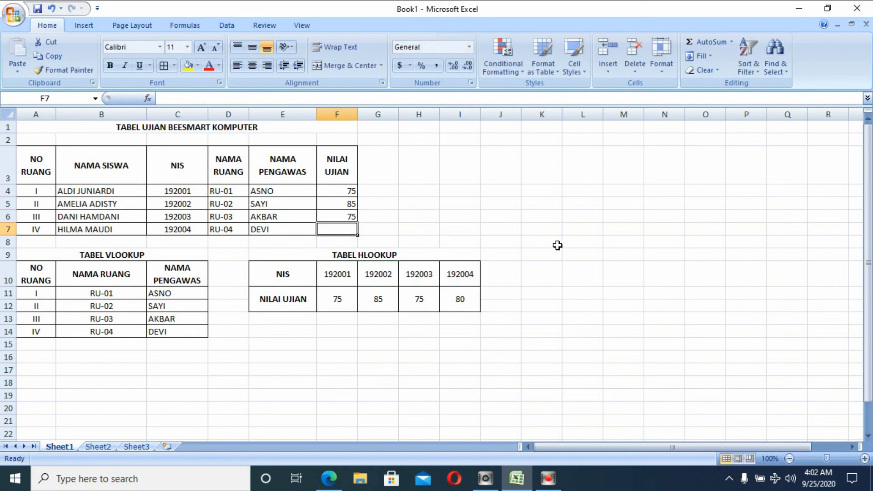
Enter =HLOOKUP(I10,$F$10:$I$12,2) in F7, returning 80 for the fourth student.
type("=HL")
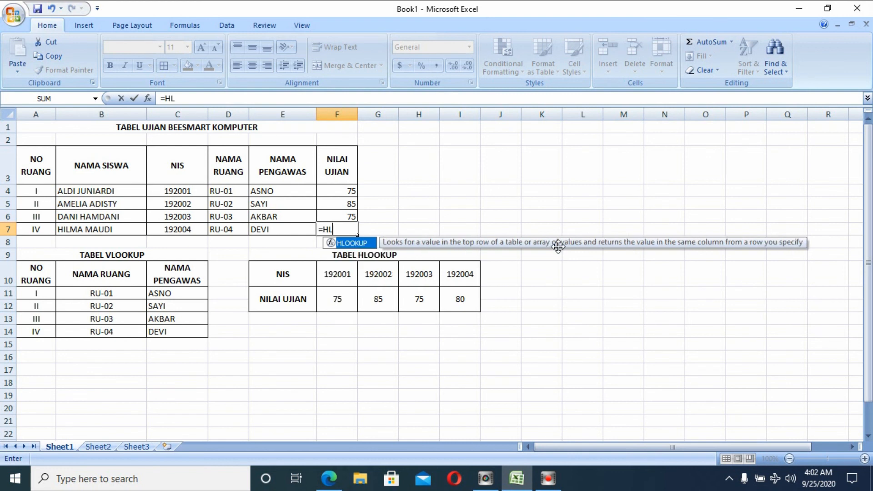
double_click(371, 244)
left_click(453, 274)
type(",")
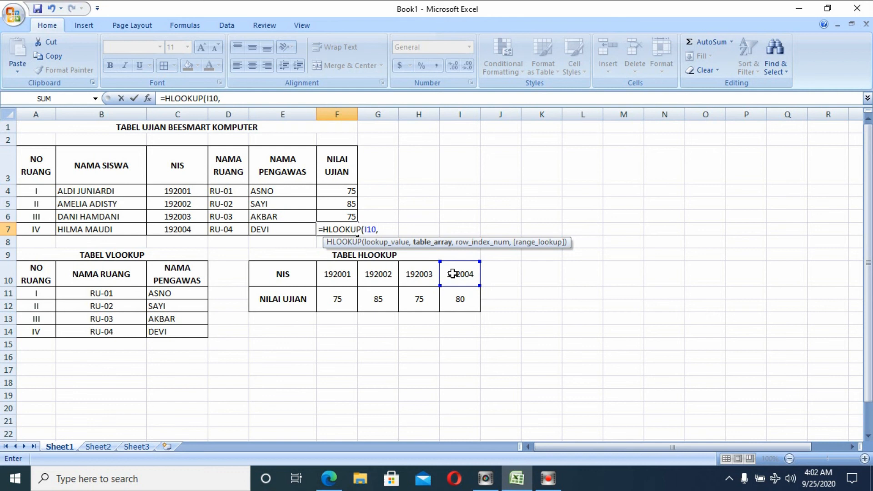
left_click_drag(332, 276, 458, 303)
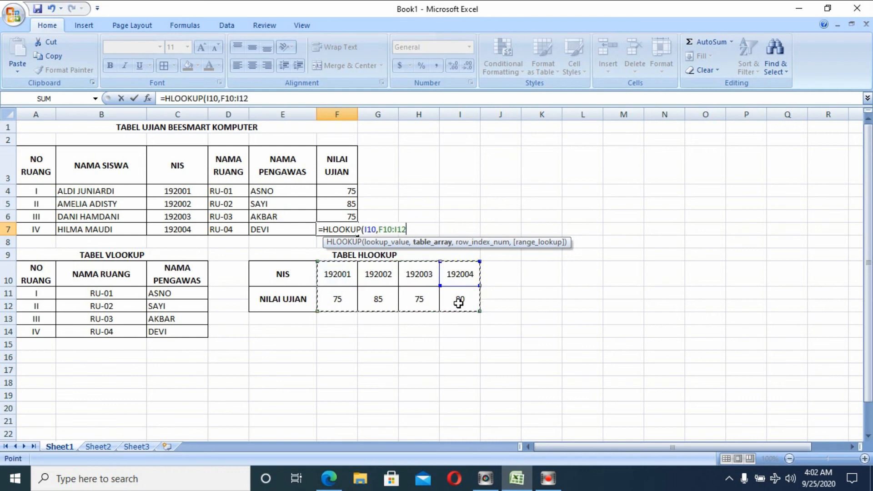
key("F4")
type(",")
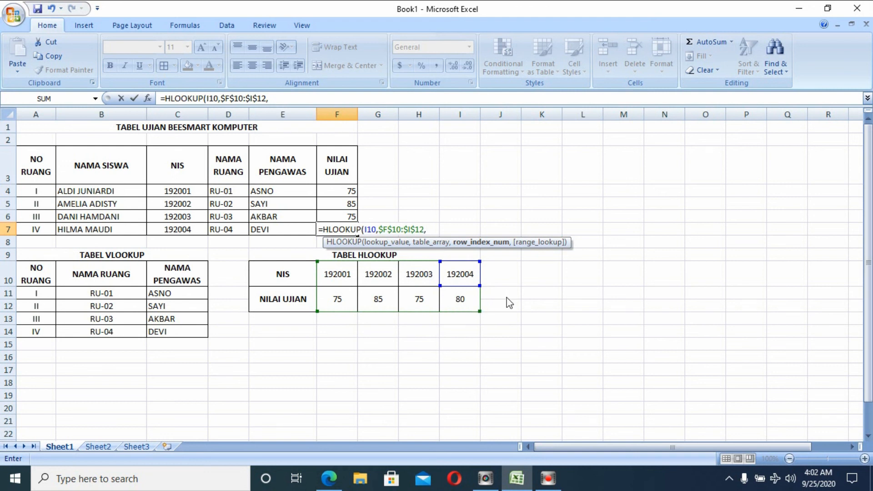
type("2")
key("Return")
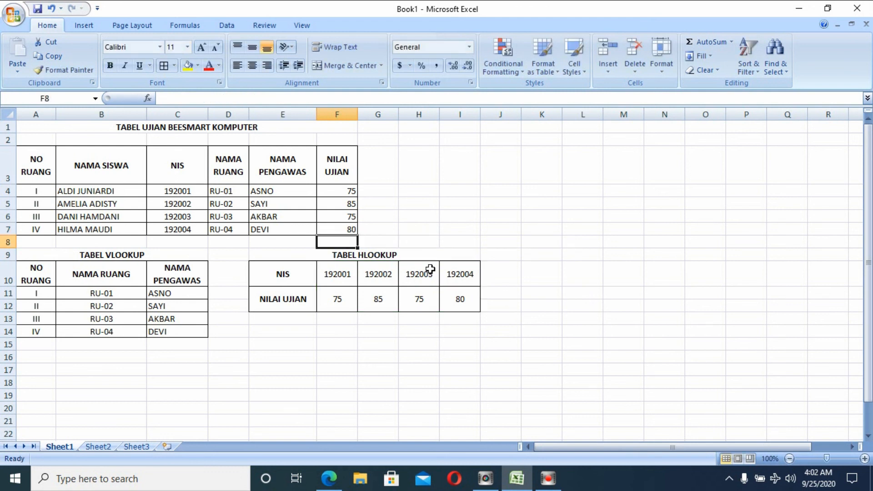
left_click(429, 229)
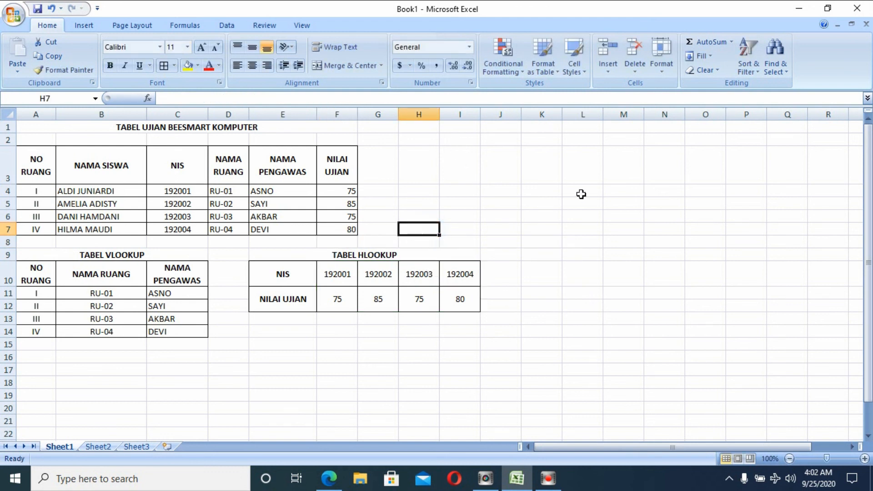